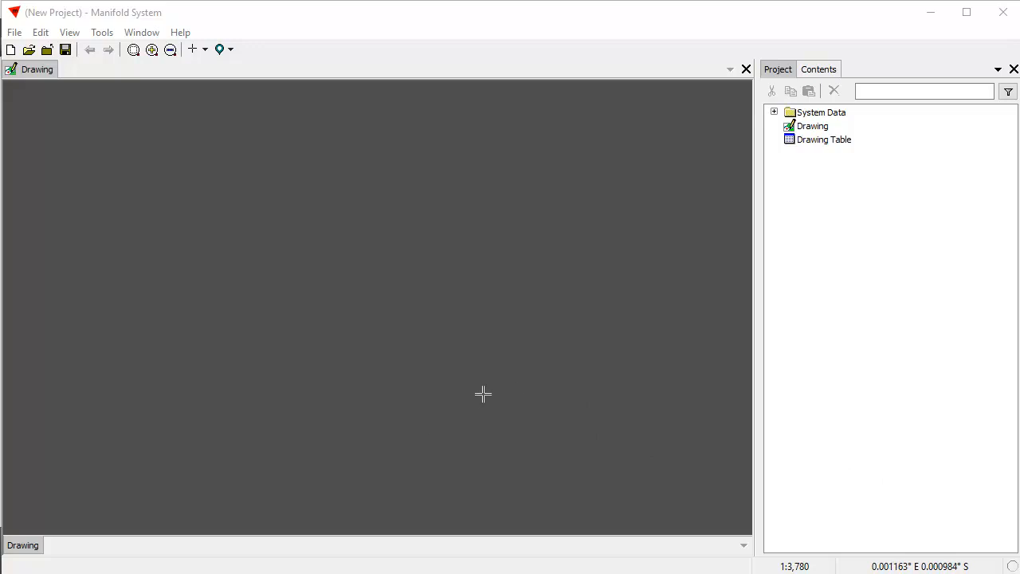
- Create four separate points in the drawing with the Create Point tool and add them as records
click(353, 27)
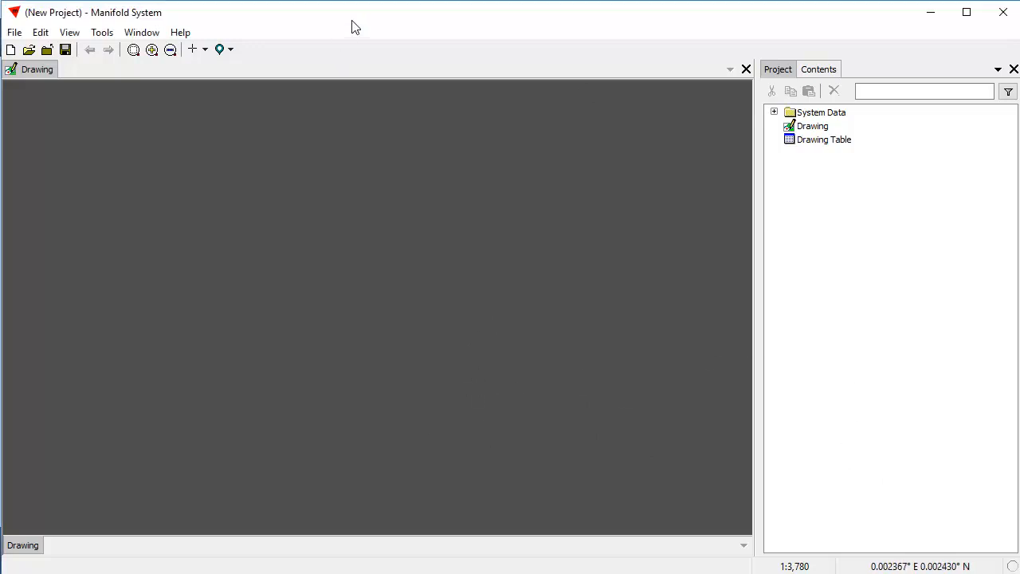
click(205, 50)
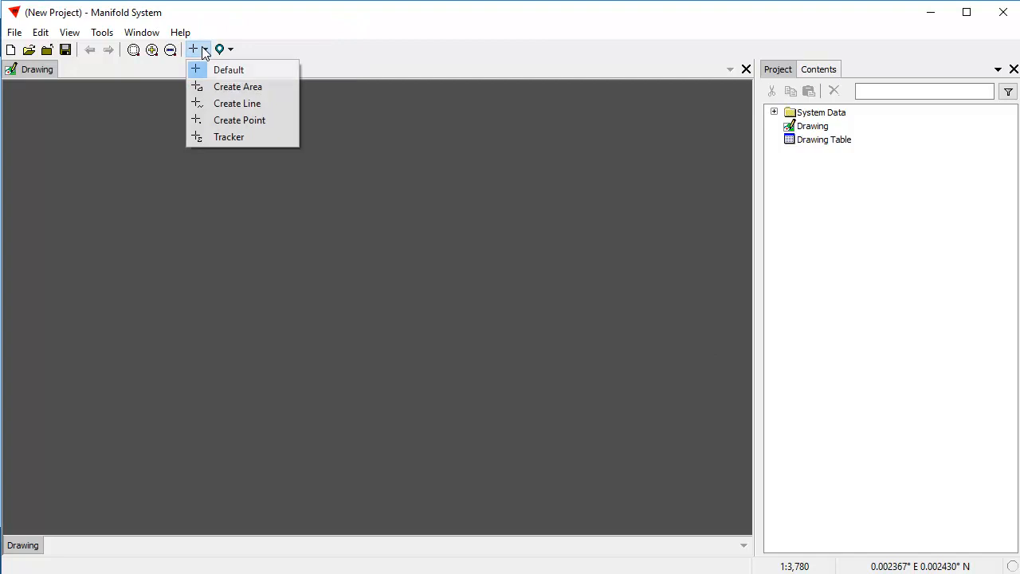
click(239, 121)
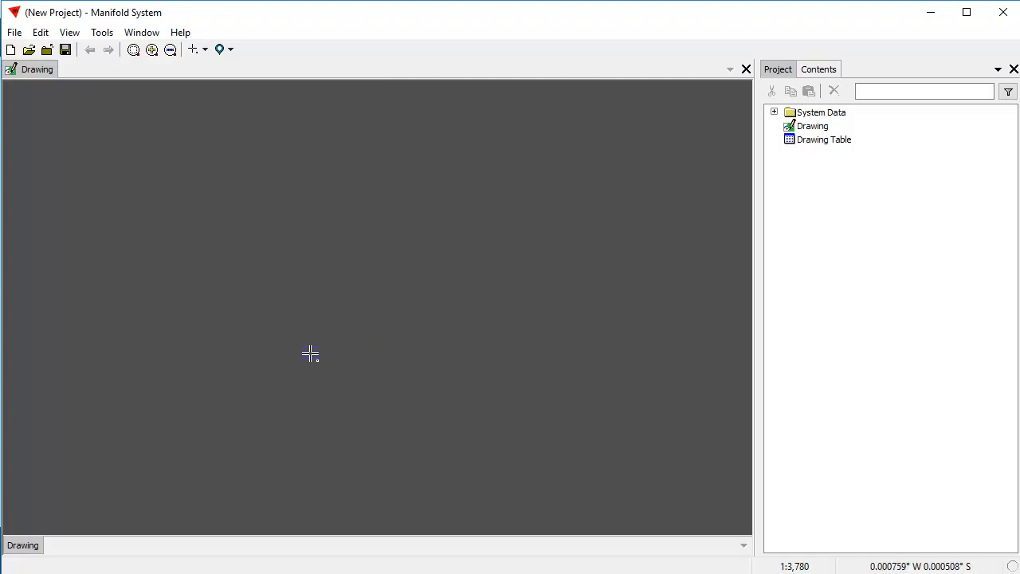
click(165, 396)
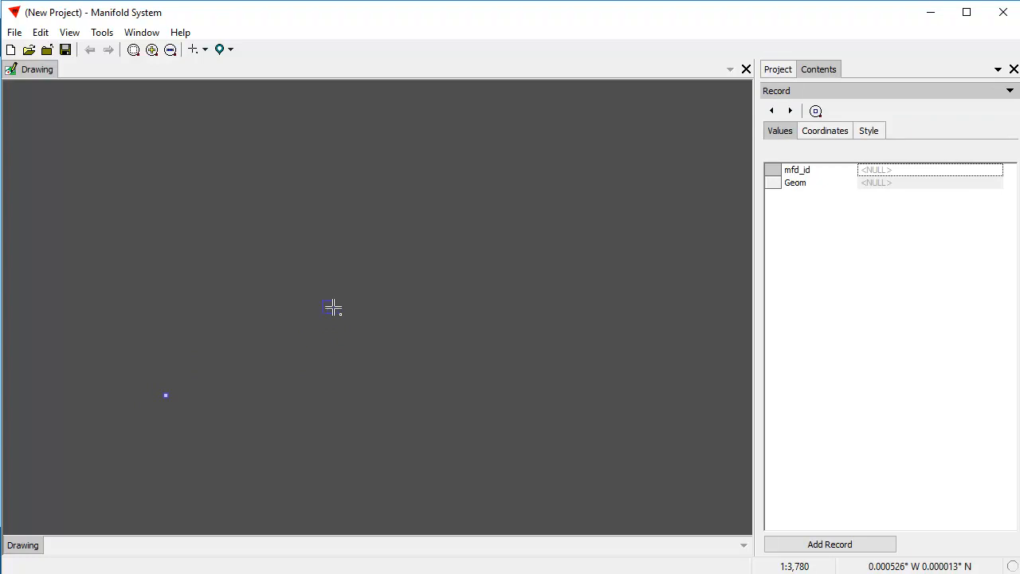
click(373, 298)
click(468, 177)
click(556, 280)
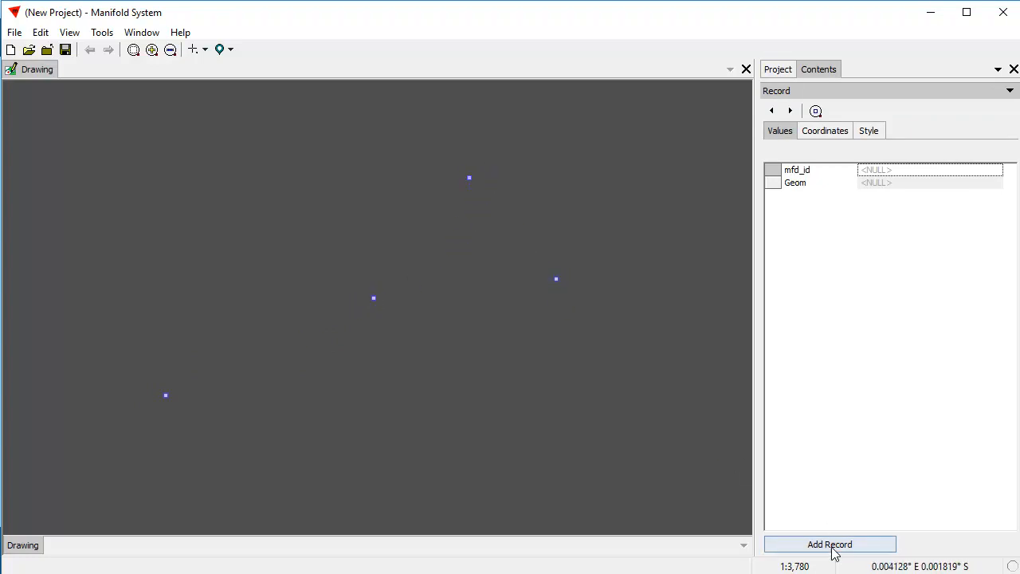
click(832, 544)
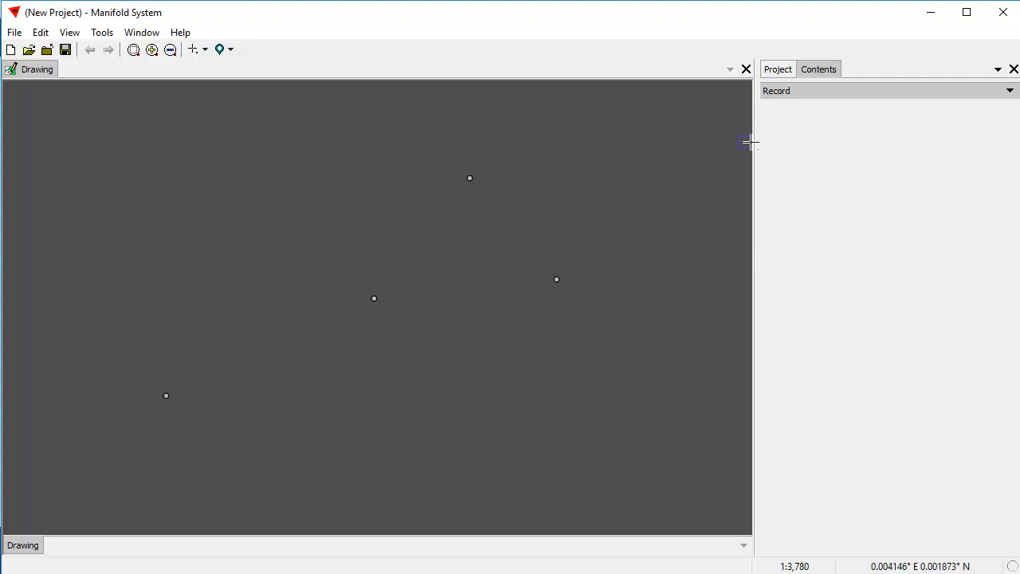
- Draw a line snapped from the lower-left point to the central point and add it as a record
click(204, 50)
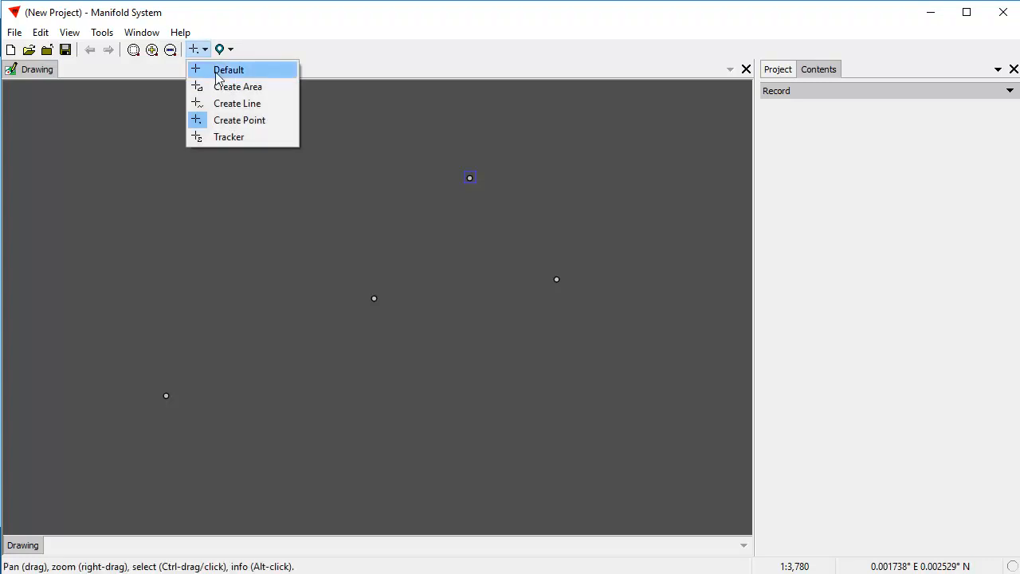
click(234, 103)
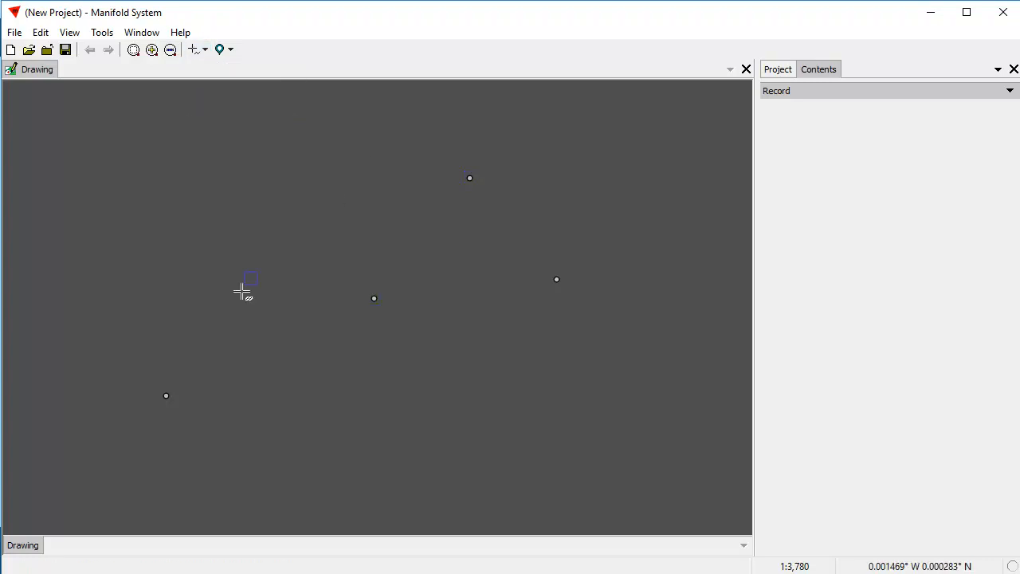
click(185, 413)
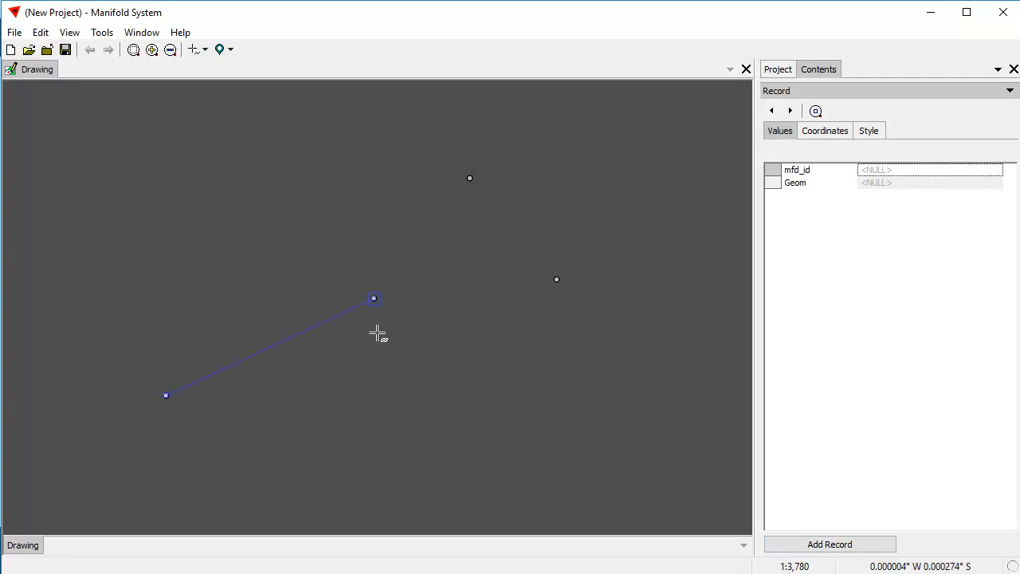
right_click(377, 334)
click(412, 360)
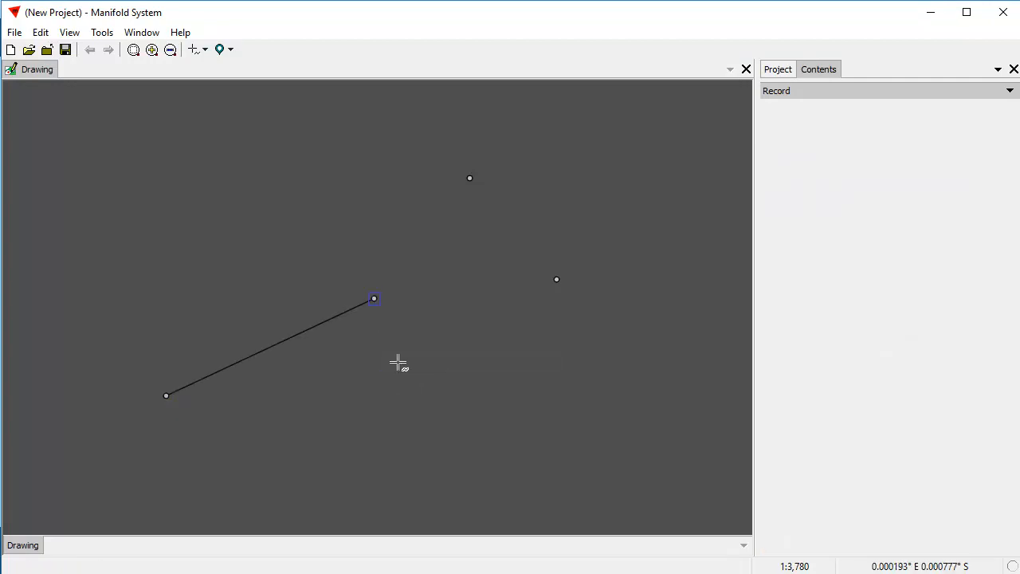
- Draw a line snapped from the central point to the uppermost point and add it as a record
click(390, 299)
click(470, 192)
right_click(473, 195)
click(498, 221)
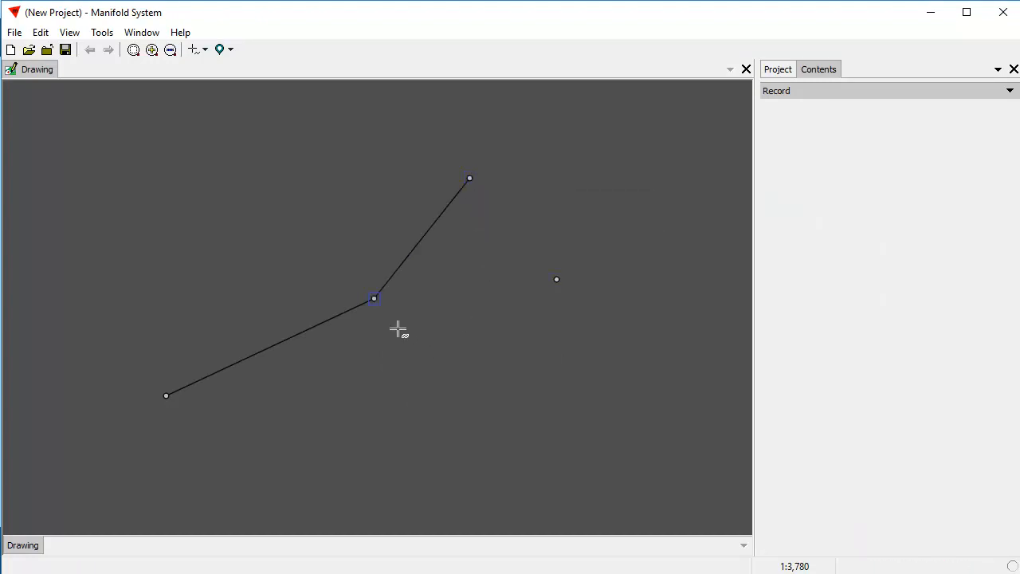
- Draw a line snapped from the central point to the rightmost point, add it as a record and return to the default cursor mode
click(393, 304)
click(563, 300)
right_click(582, 345)
click(642, 372)
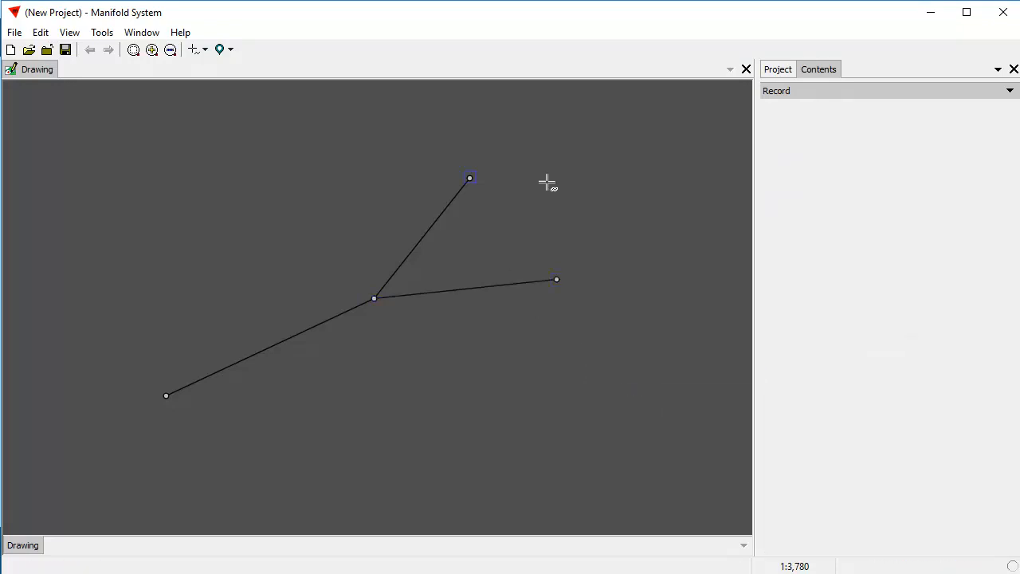
click(197, 50)
click(227, 71)
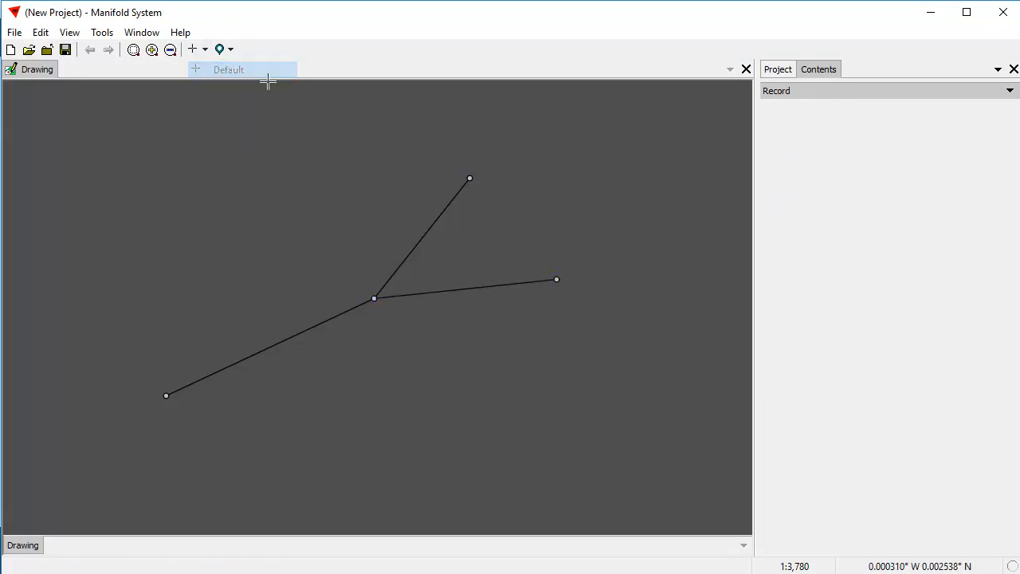
- Set the fill color of the drawing's points to bright green in the Style settings
click(778, 92)
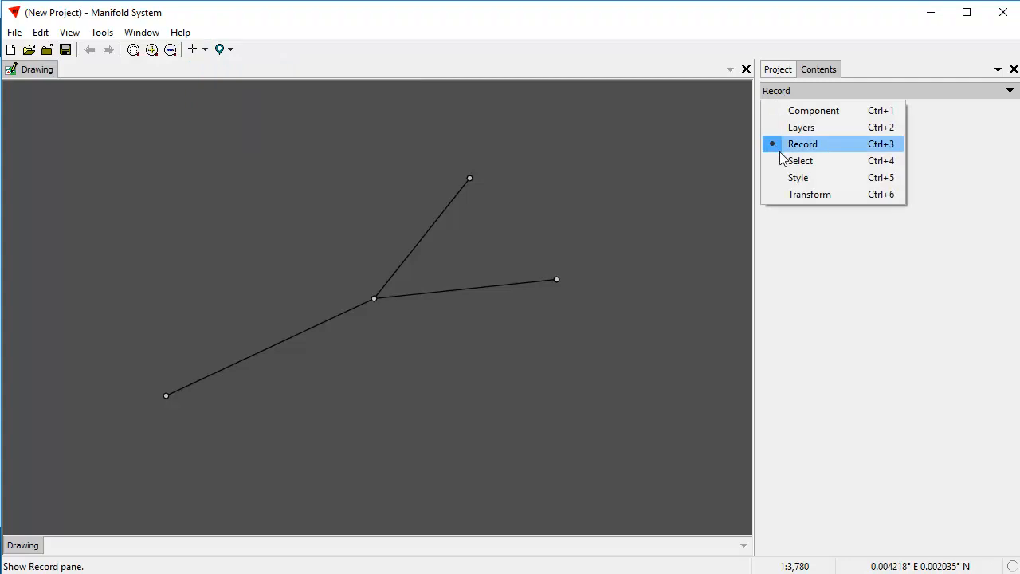
click(799, 177)
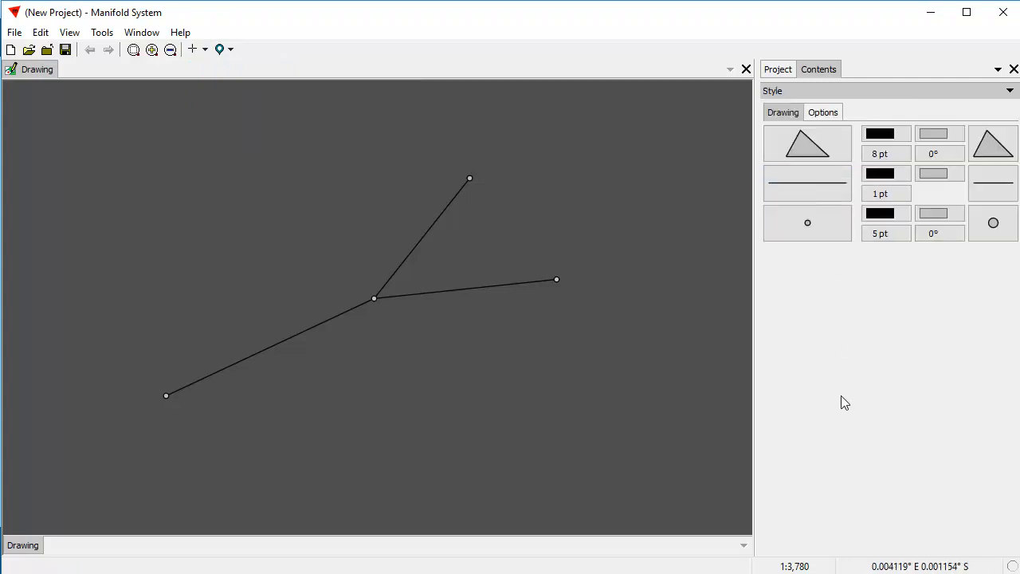
click(933, 215)
click(978, 254)
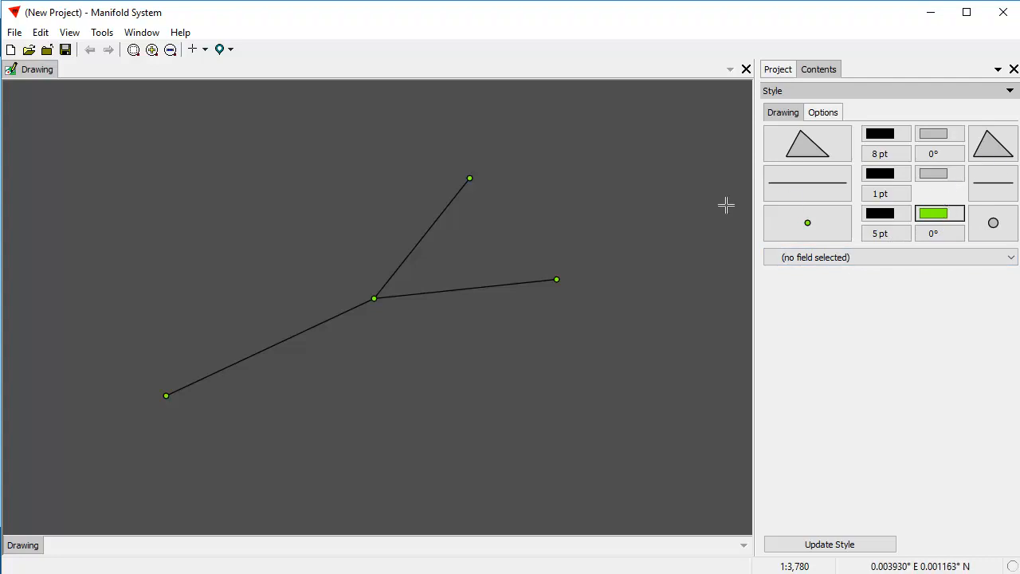
- Thicken the drawing's lines to 4 pt, trying 2 pt first
click(881, 196)
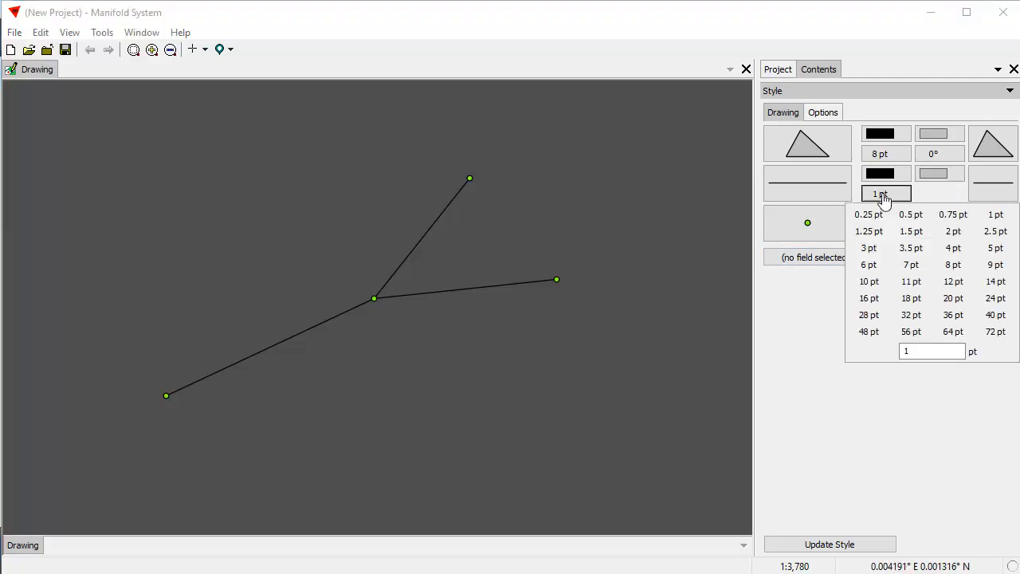
click(952, 230)
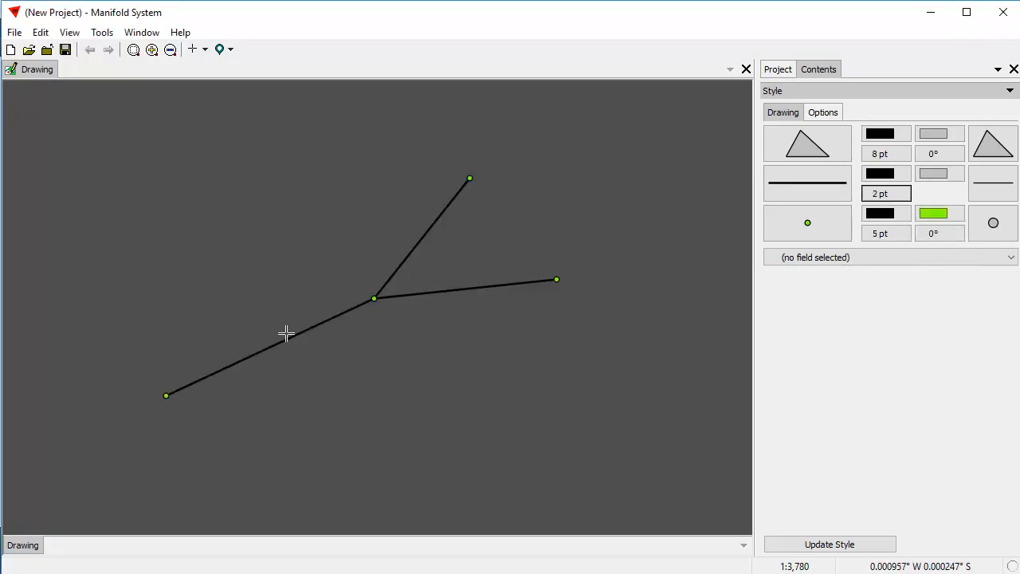
click(880, 195)
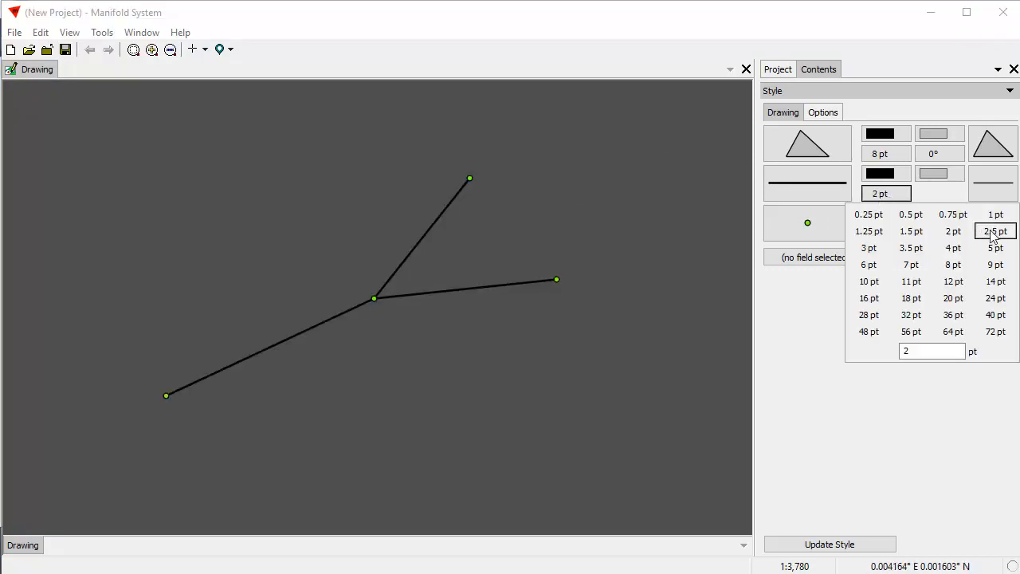
click(953, 248)
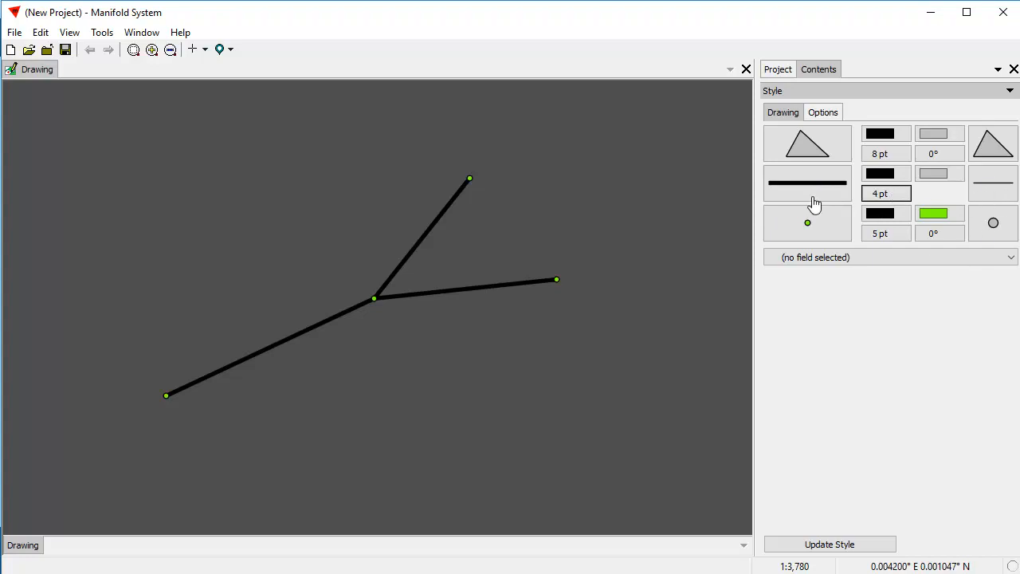
- Open the full Line Style settings for the drawing's lines and review the Begin, End, Left, Right and Symbol options
click(812, 197)
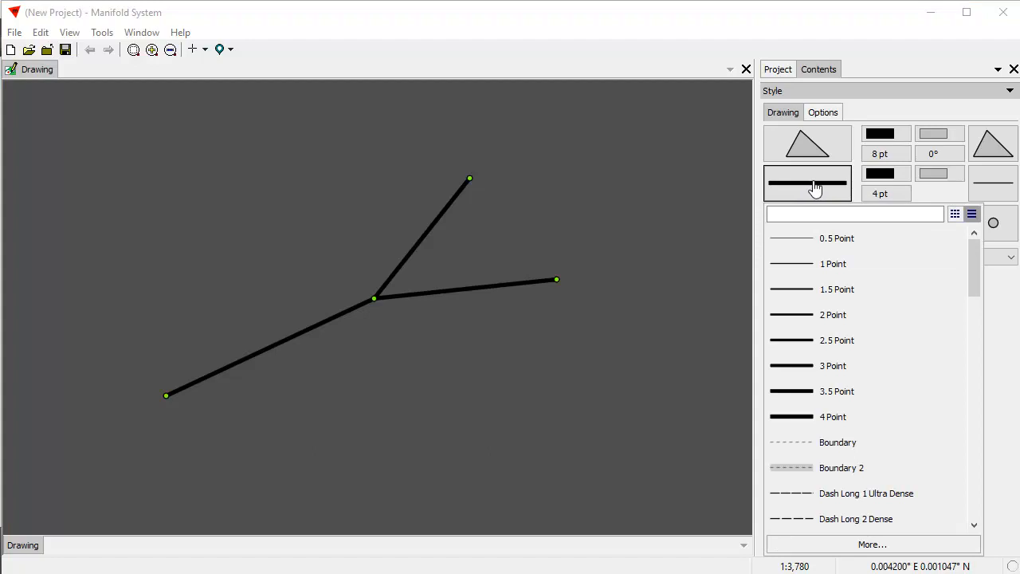
drag(976, 266, 996, 199)
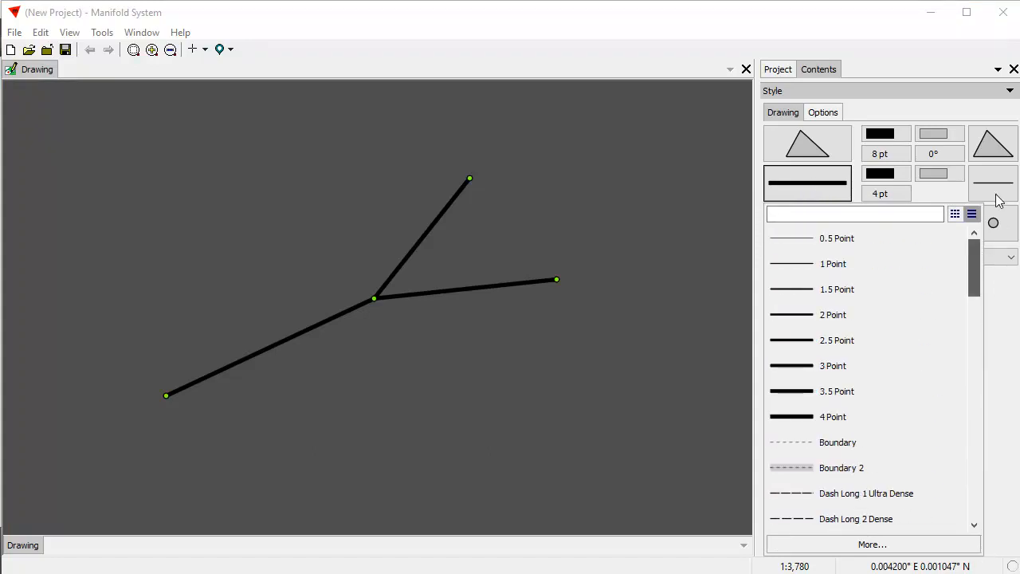
click(849, 545)
mouse_move(476, 96)
mouse_down()
mouse_move(601, 98)
mouse_move(678, 119)
mouse_move(679, 128)
mouse_move(661, 108)
mouse_up()
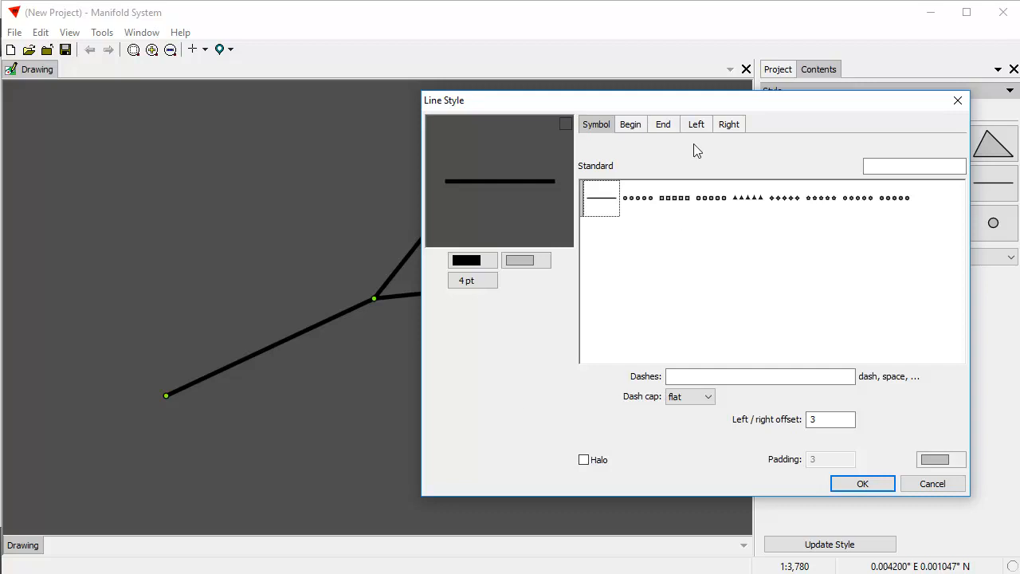
click(636, 124)
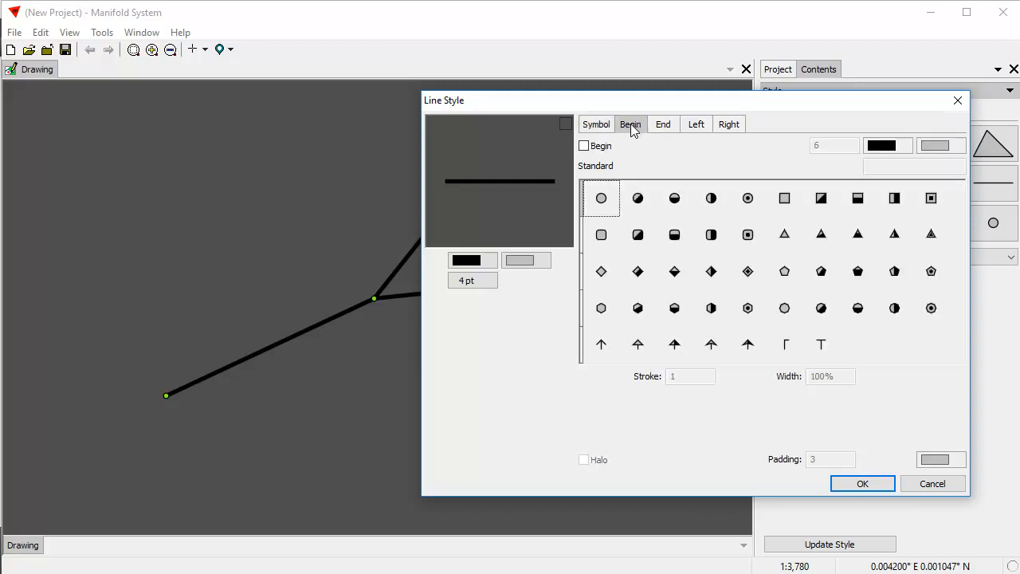
click(665, 134)
click(697, 130)
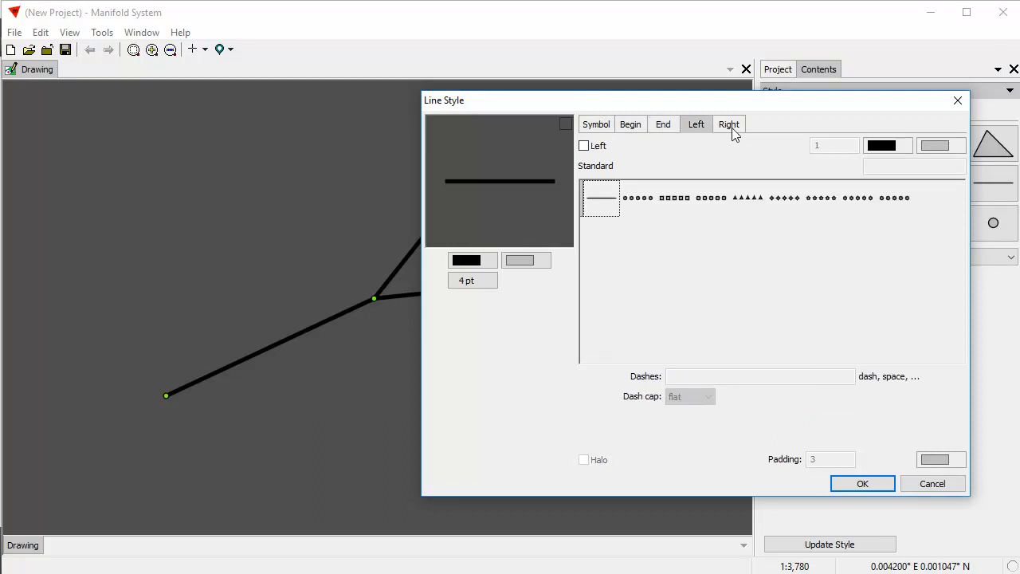
click(730, 129)
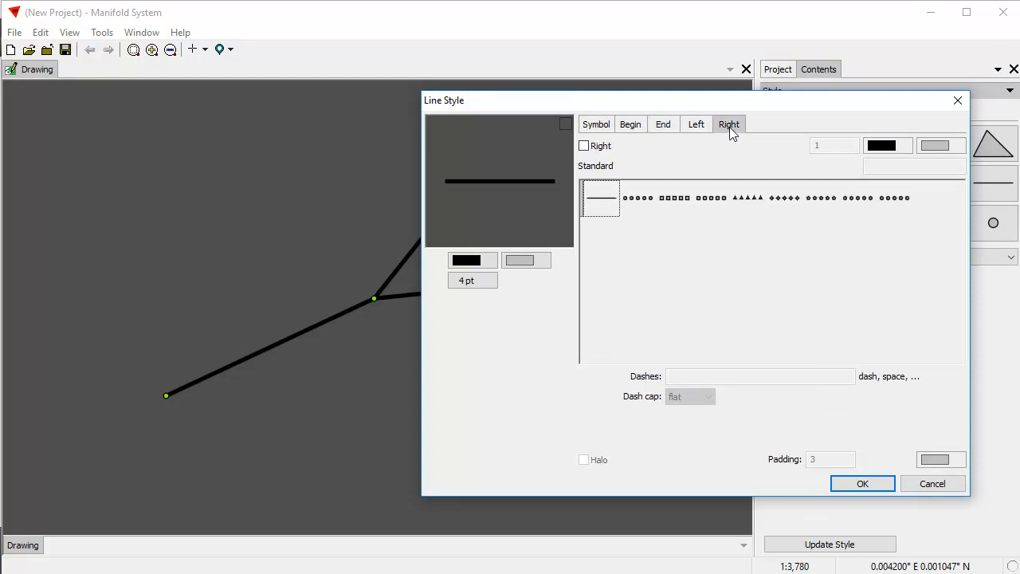
click(599, 127)
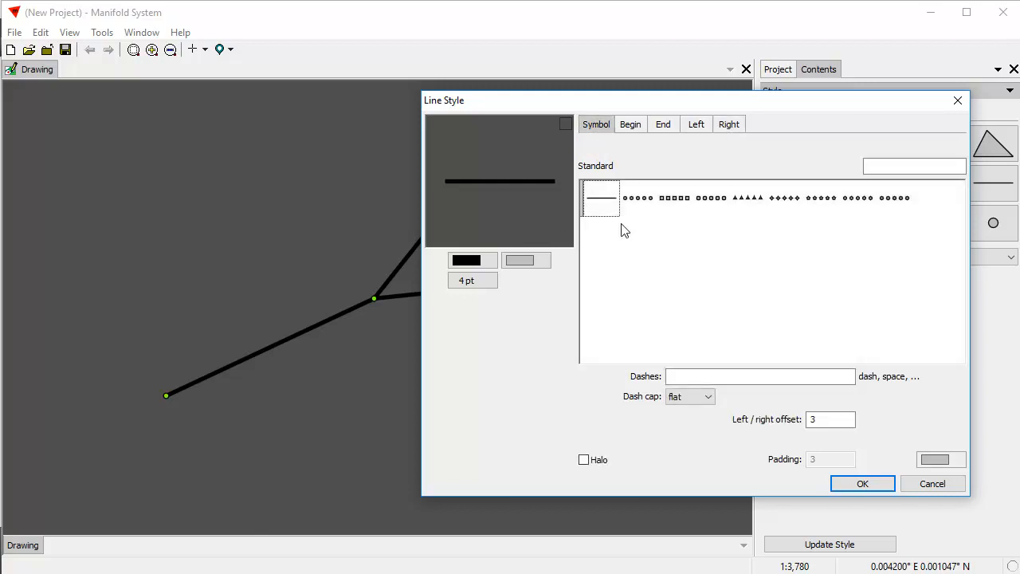
- Enable an end symbol for the lines and try several circle variants before choosing the plain square
click(662, 126)
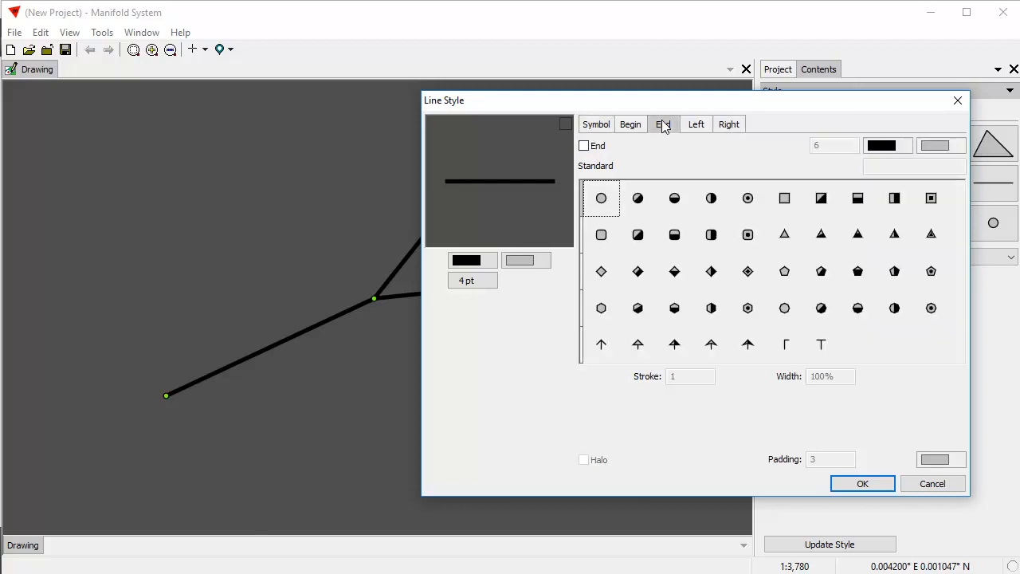
click(593, 147)
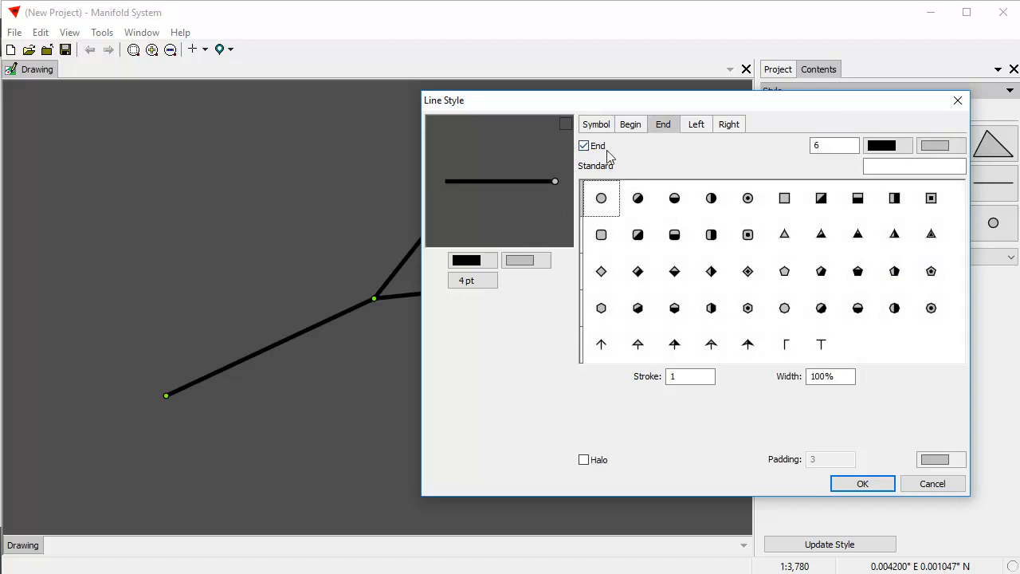
click(643, 203)
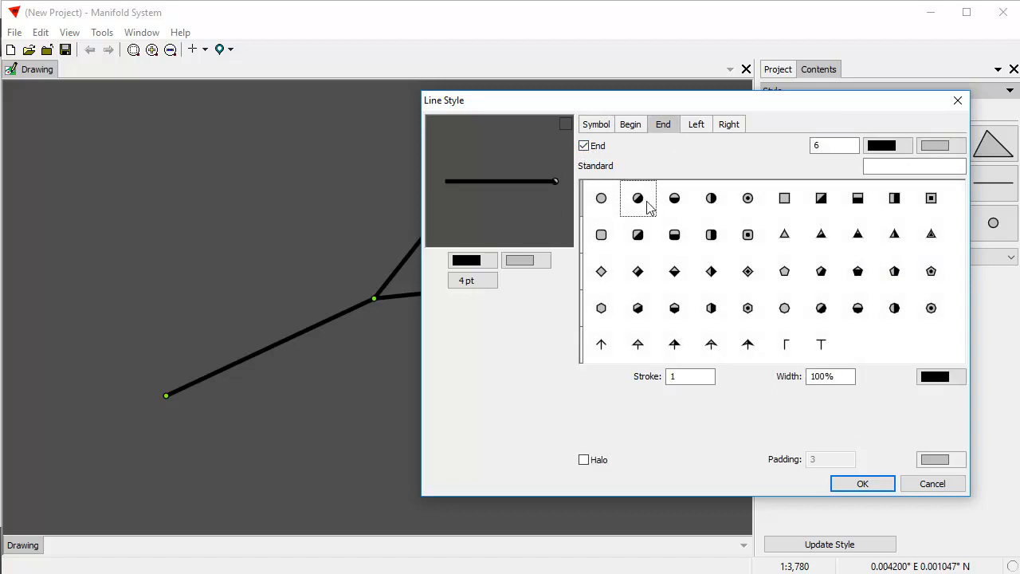
click(676, 204)
click(712, 201)
click(746, 200)
click(783, 200)
- Set the end symbol's size to 40 and change the symbol to the filled triangular arrowhead
double_click(838, 141)
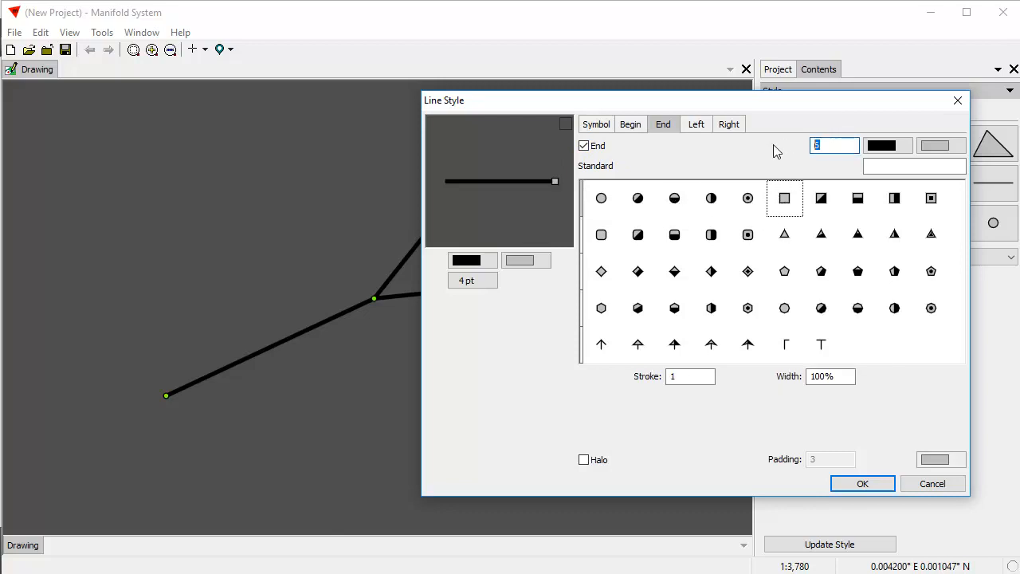
text(40)
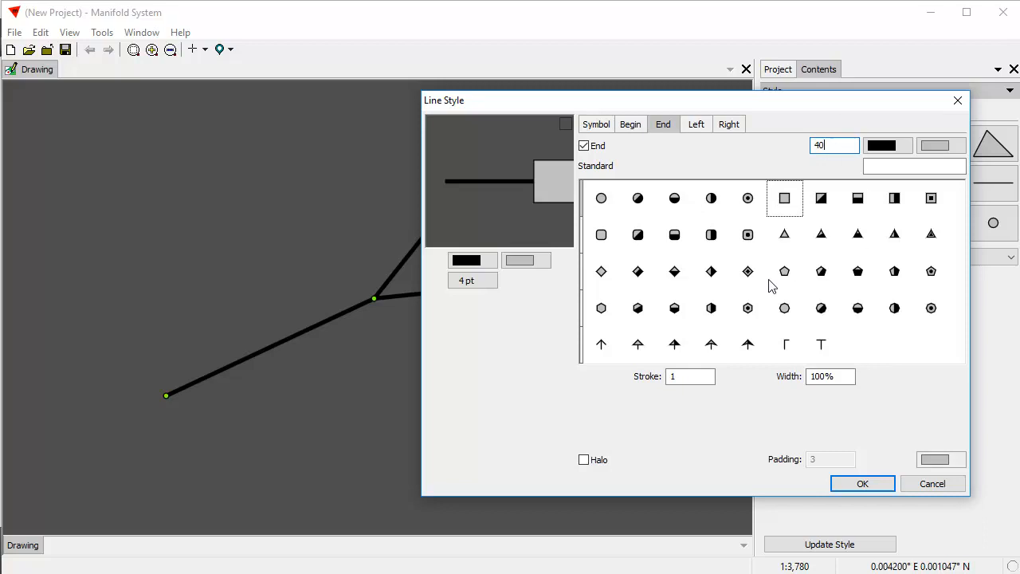
click(642, 349)
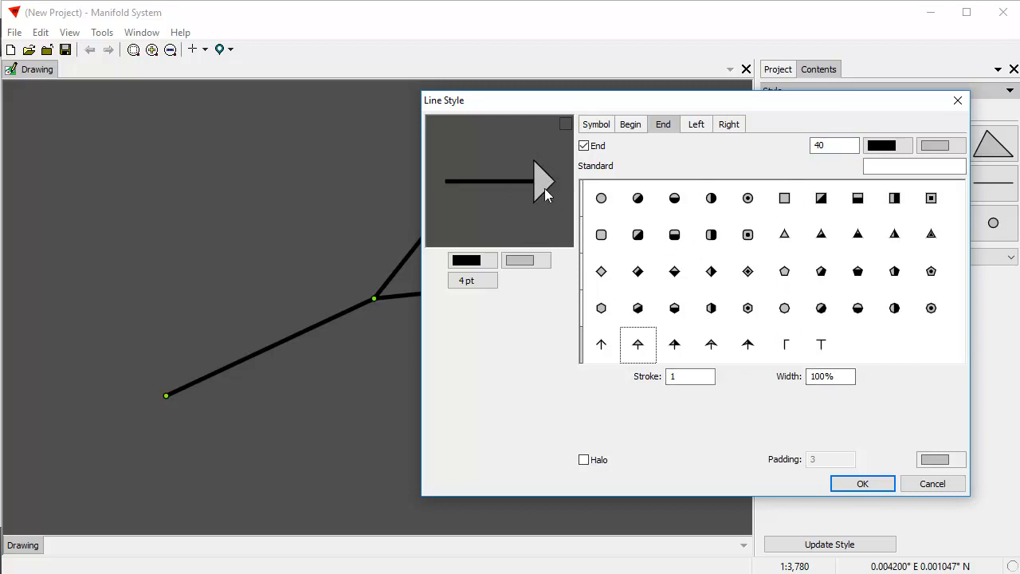
- Narrow the end arrowhead by setting its width to 30%
click(818, 376)
text(4)
text(3)
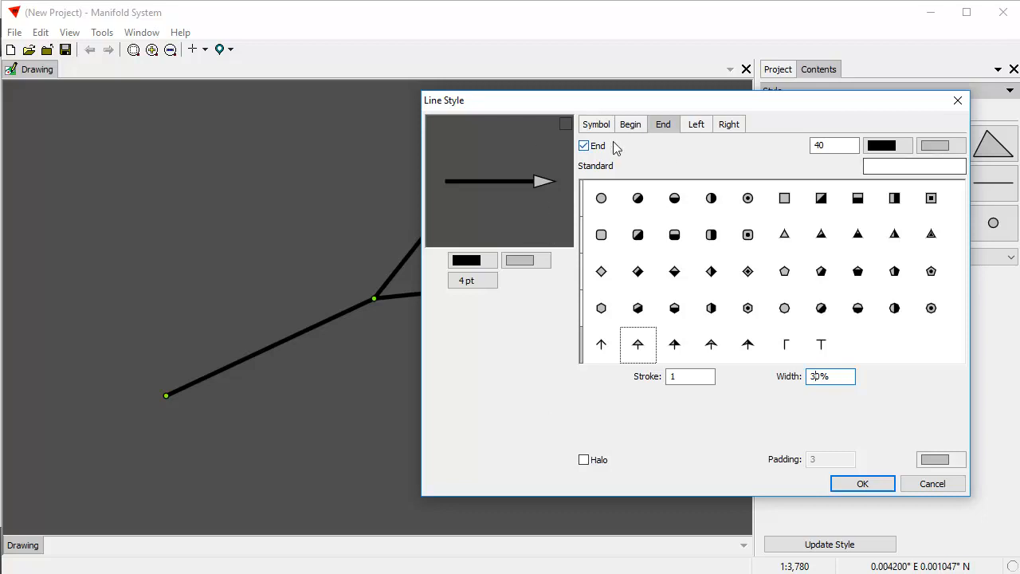
- Fill the end arrowhead with red and try pink and orange outlines before choosing black
click(936, 147)
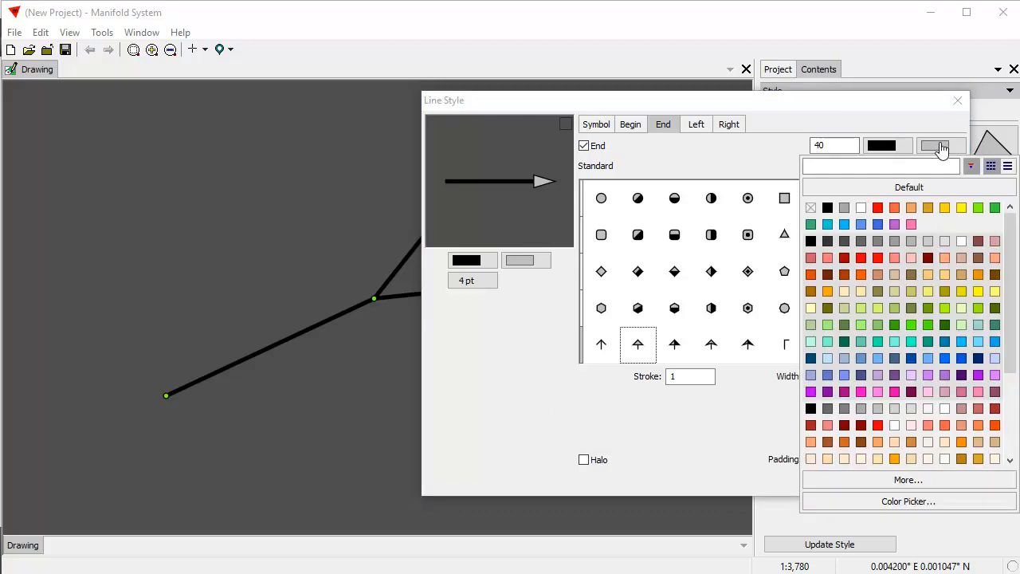
click(878, 208)
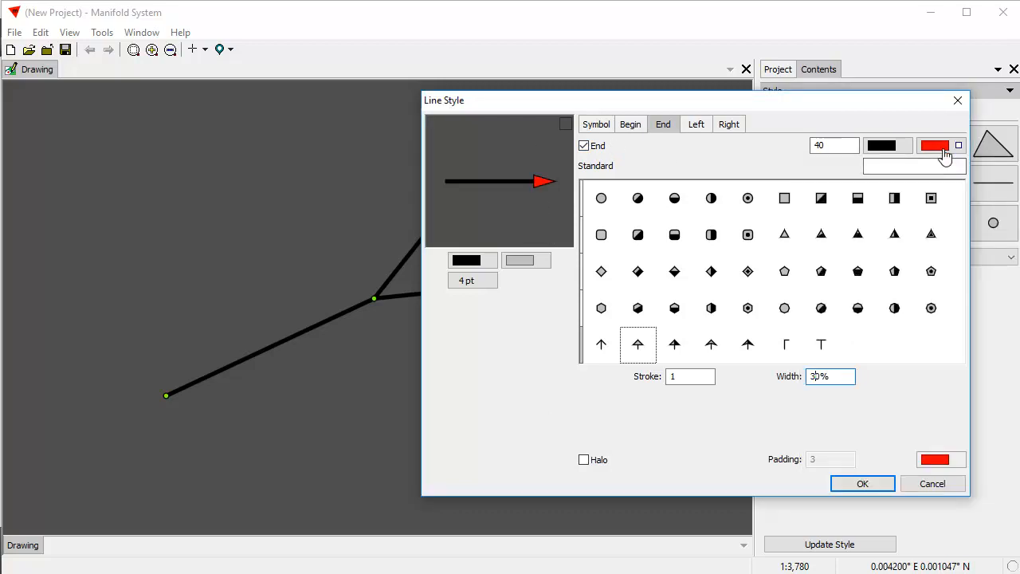
click(882, 150)
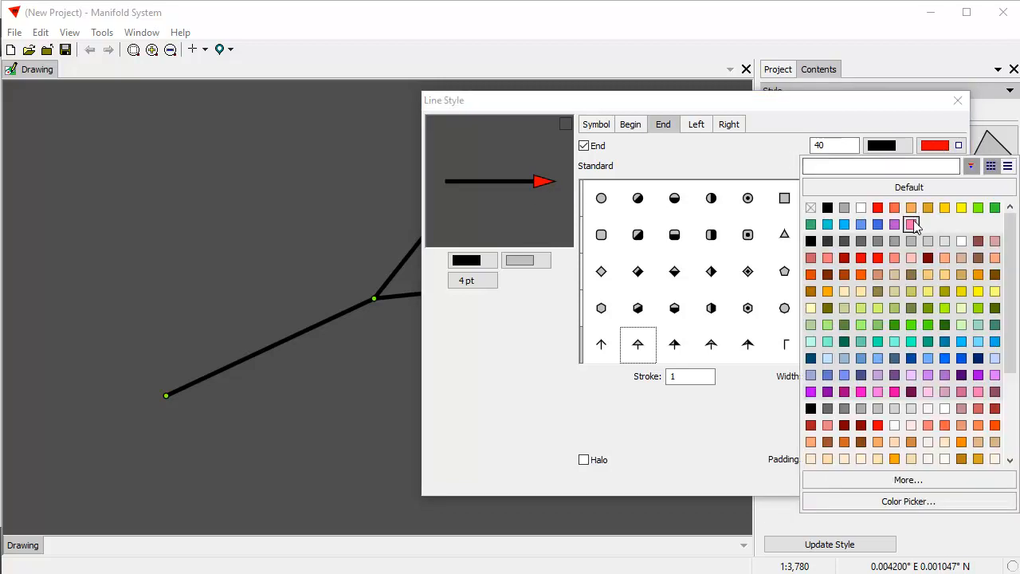
click(910, 224)
click(883, 148)
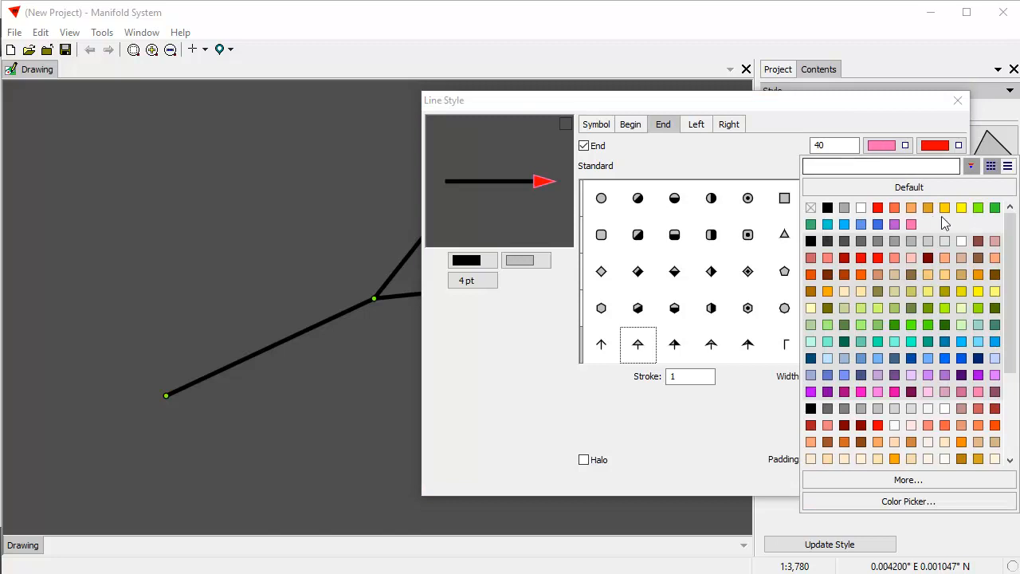
click(831, 292)
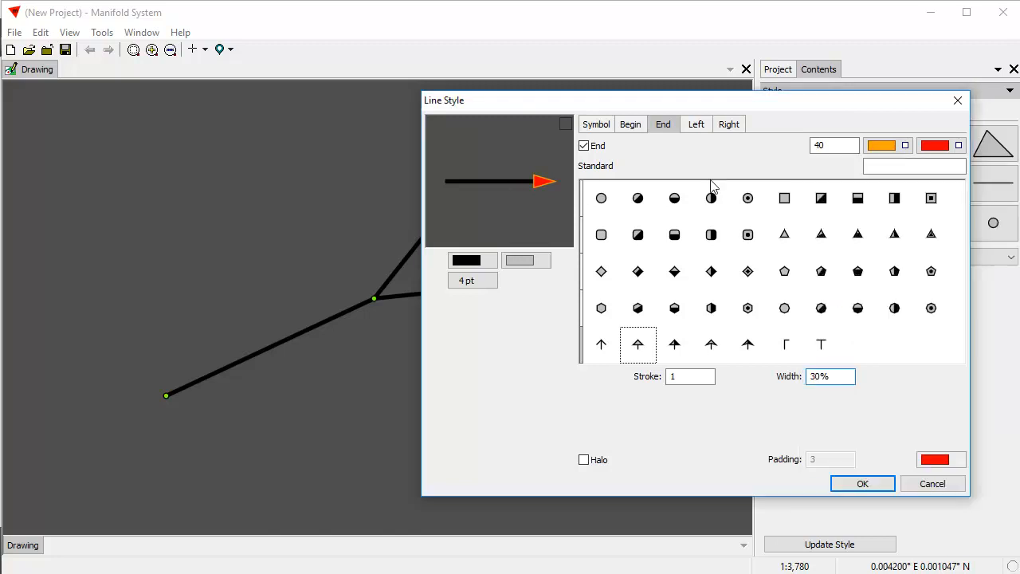
click(882, 148)
click(827, 207)
- Try stroke values of 2 and 3 on the end arrowhead before returning it to 1
double_click(690, 376)
text(2)
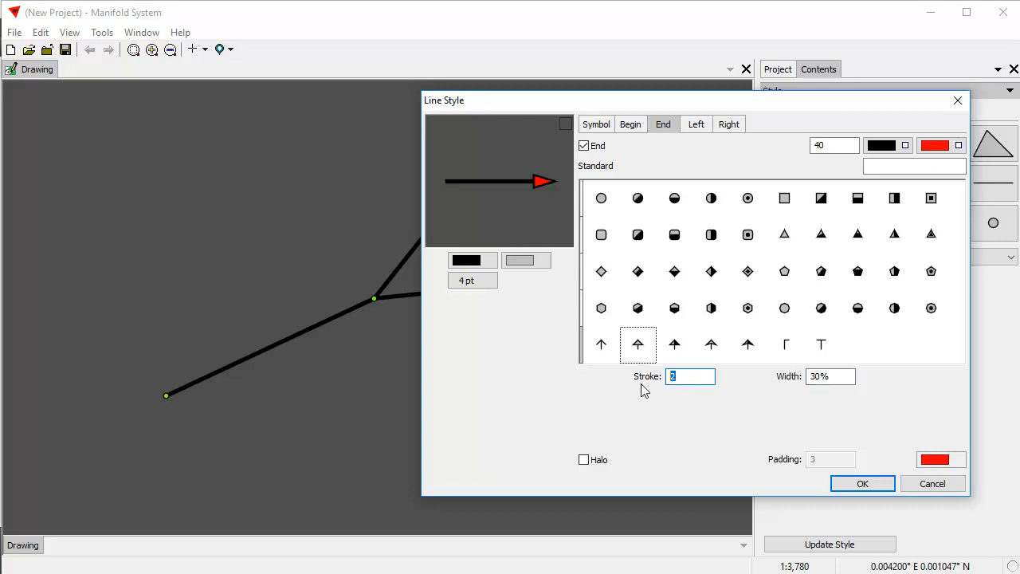
text(3)
text(1)
- Set the end arrowhead's size to 1000% and test it with line widths of 7 pt and 2 pt before restoring 4 pt
double_click(829, 145)
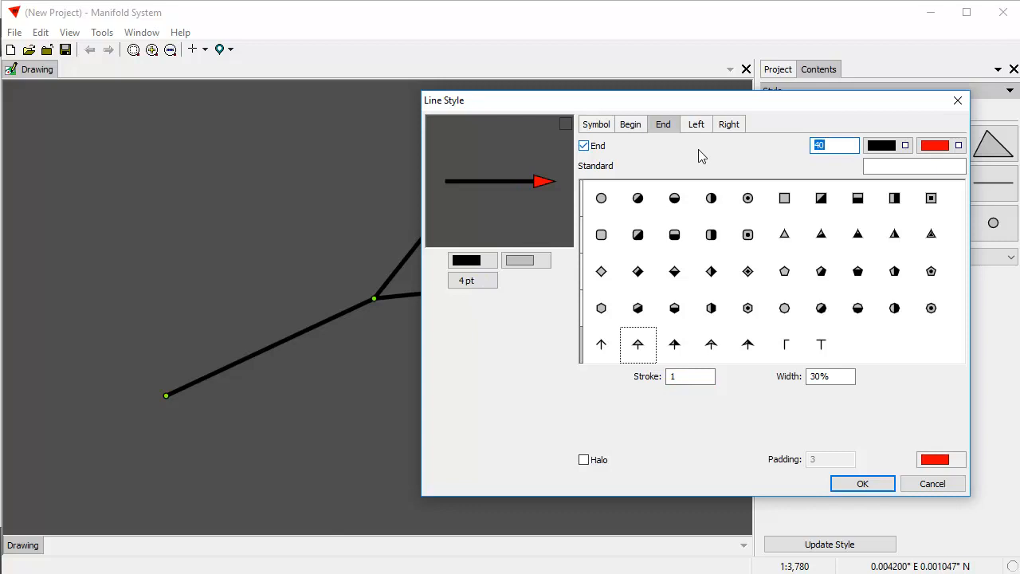
text(1000%)
click(471, 282)
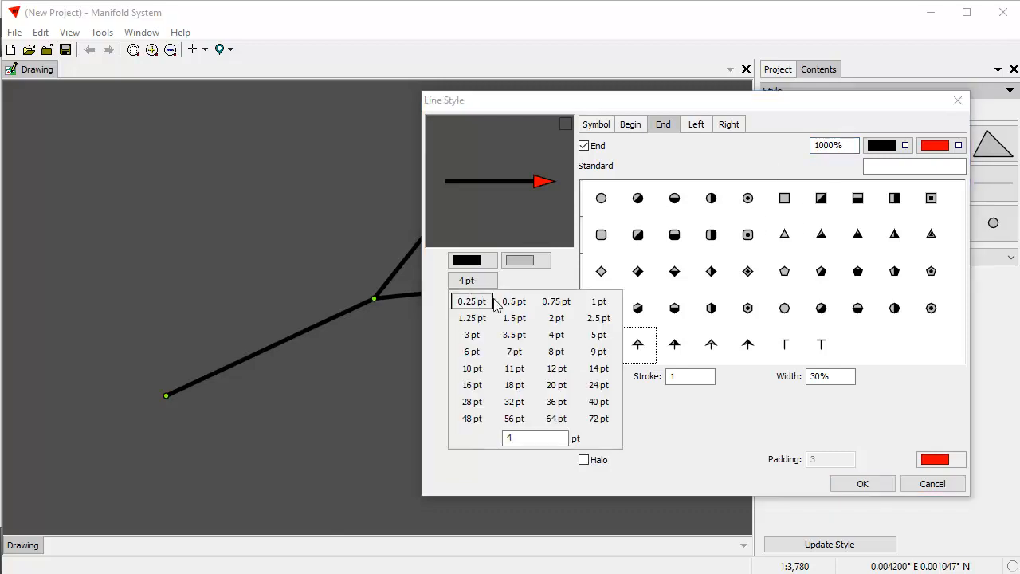
click(514, 351)
click(462, 282)
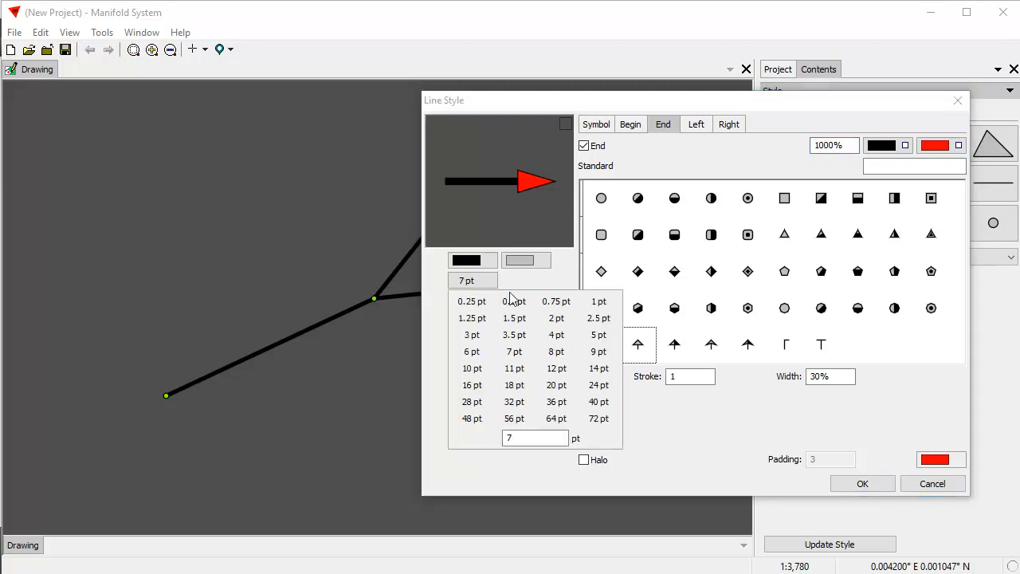
click(557, 318)
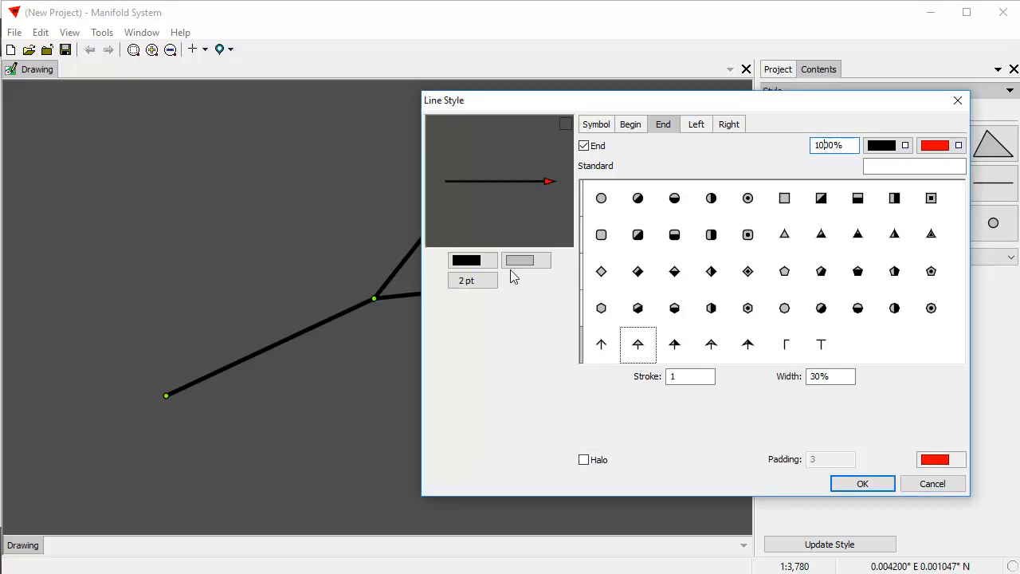
click(475, 283)
click(560, 333)
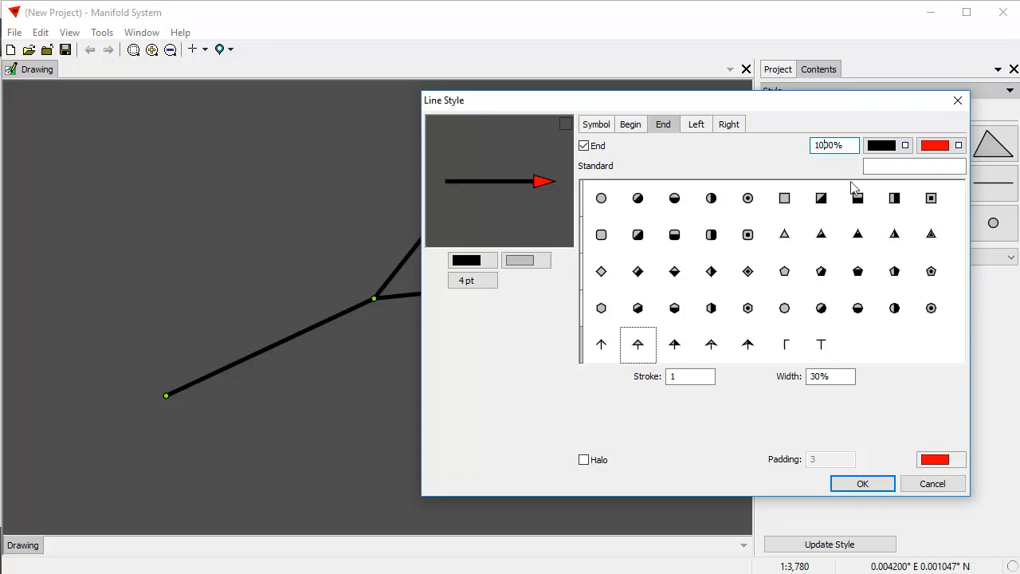
- Try a 5% stroke on the end arrowhead, settle on 3%, and apply the line style to the drawing
click(668, 378)
text(5%)
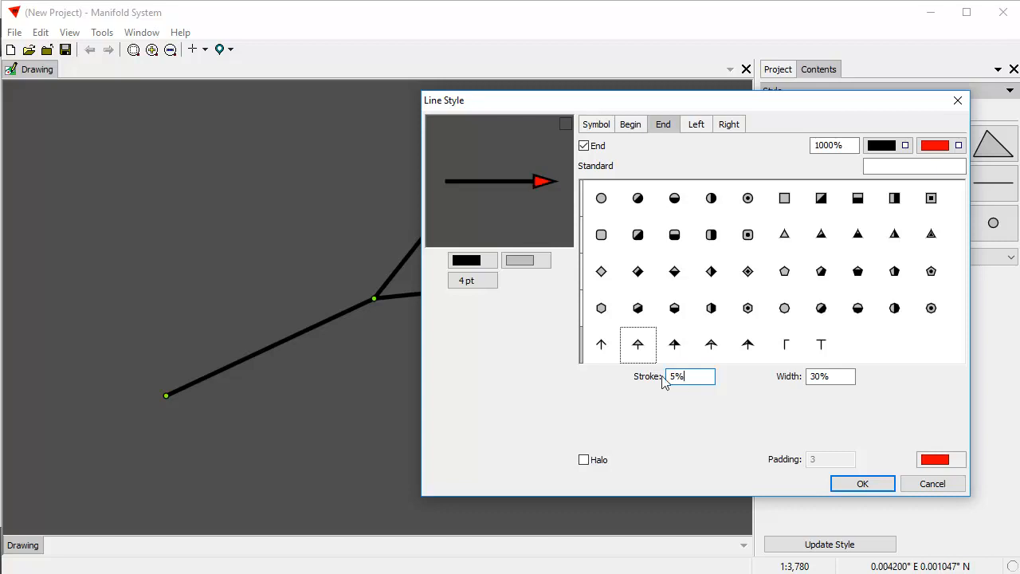
text(3%)
drag(762, 101, 788, 104)
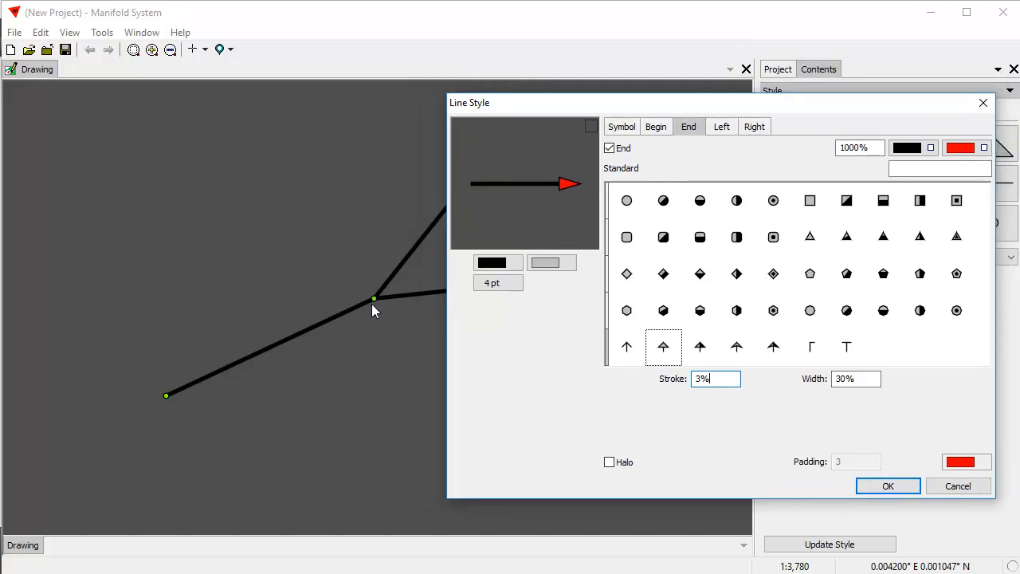
click(887, 485)
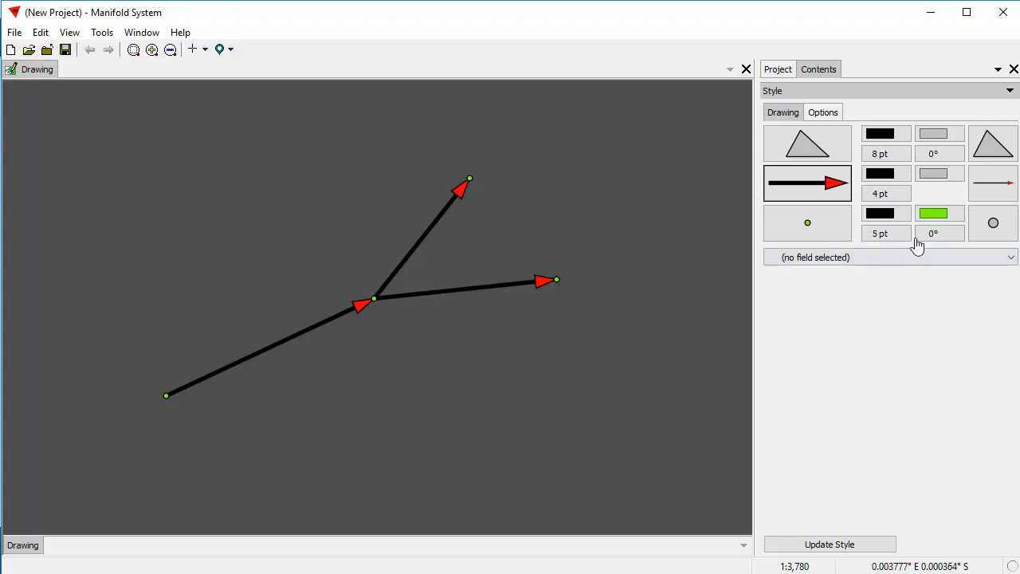
- Change the lines' end symbol to the plain triangle in the full Line Style settings and apply it
click(815, 195)
click(868, 543)
click(479, 120)
drag(518, 97, 641, 75)
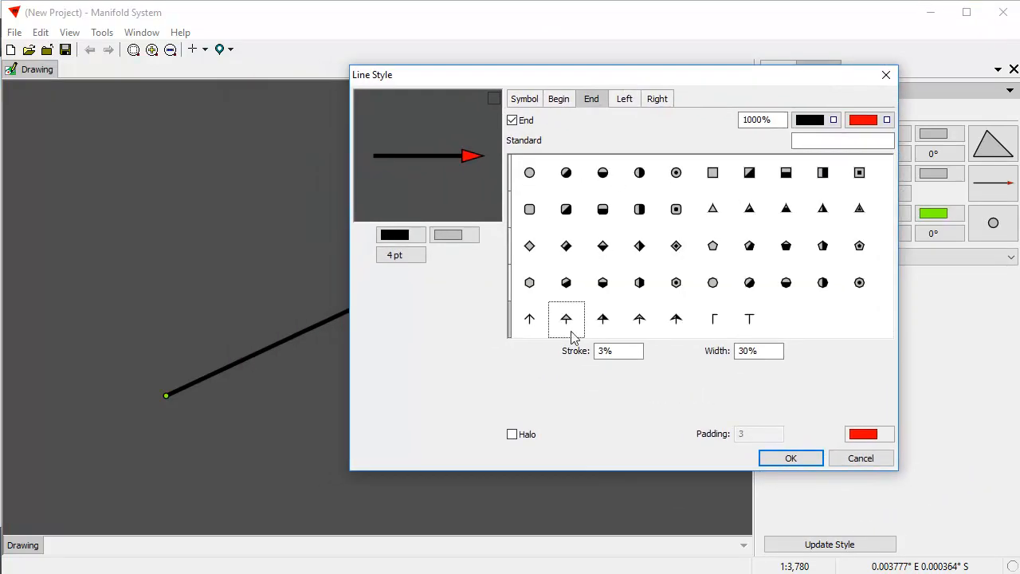
click(713, 209)
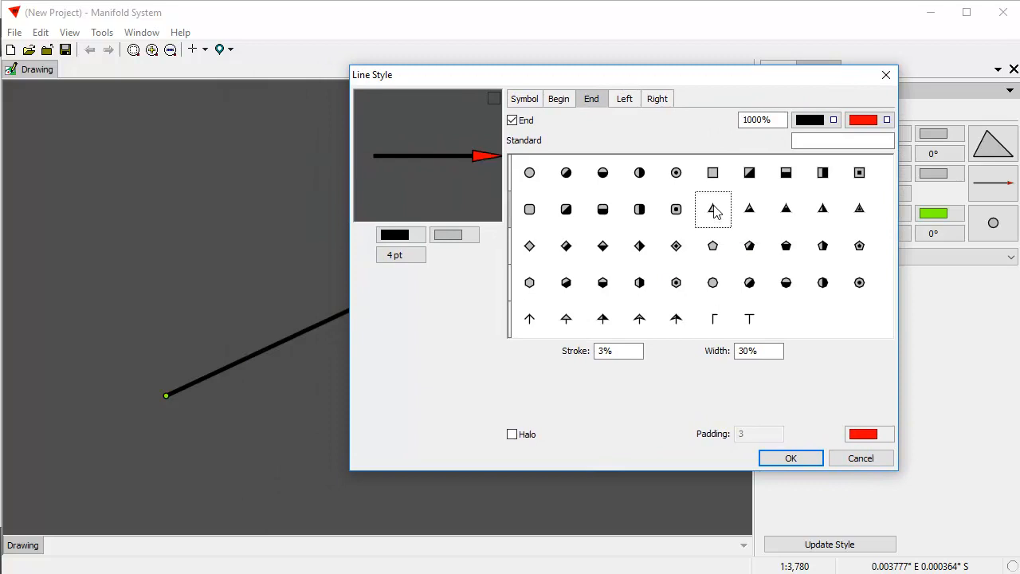
drag(677, 77, 733, 63)
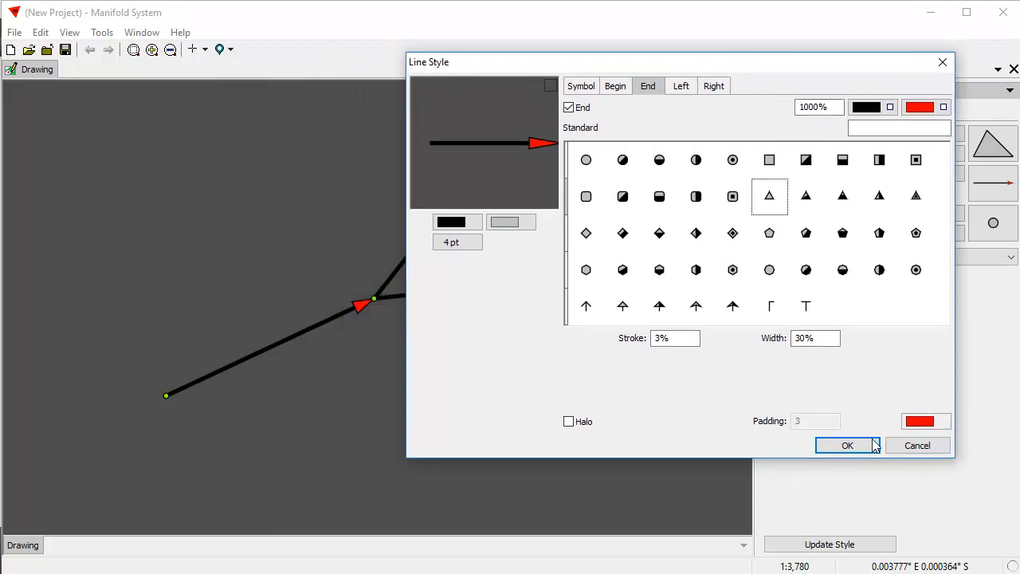
click(867, 447)
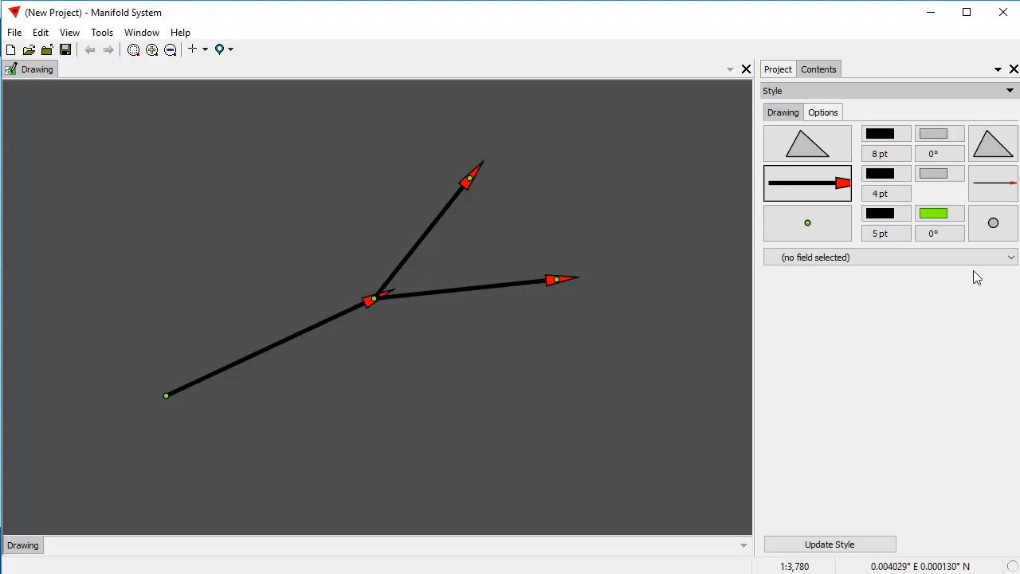
- Switch the lines' end symbol back to the filled triangular arrowhead and apply the line style
click(785, 195)
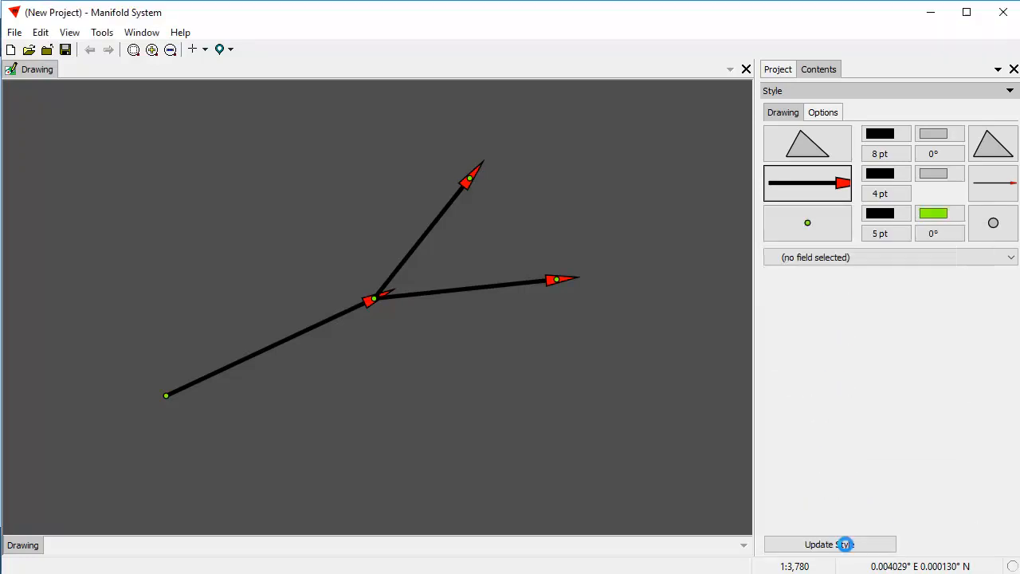
click(850, 545)
click(479, 121)
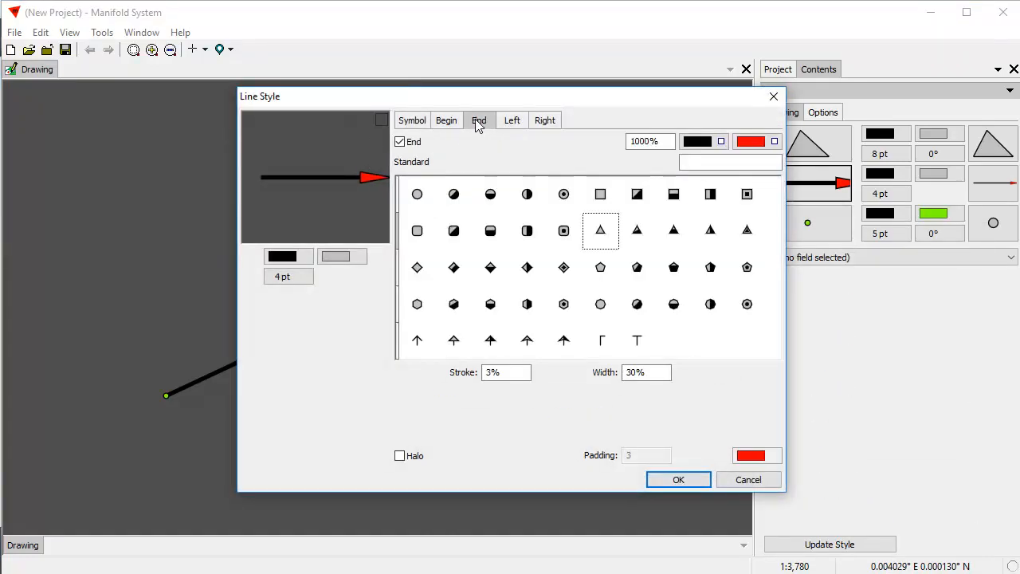
drag(565, 97, 762, 55)
click(650, 296)
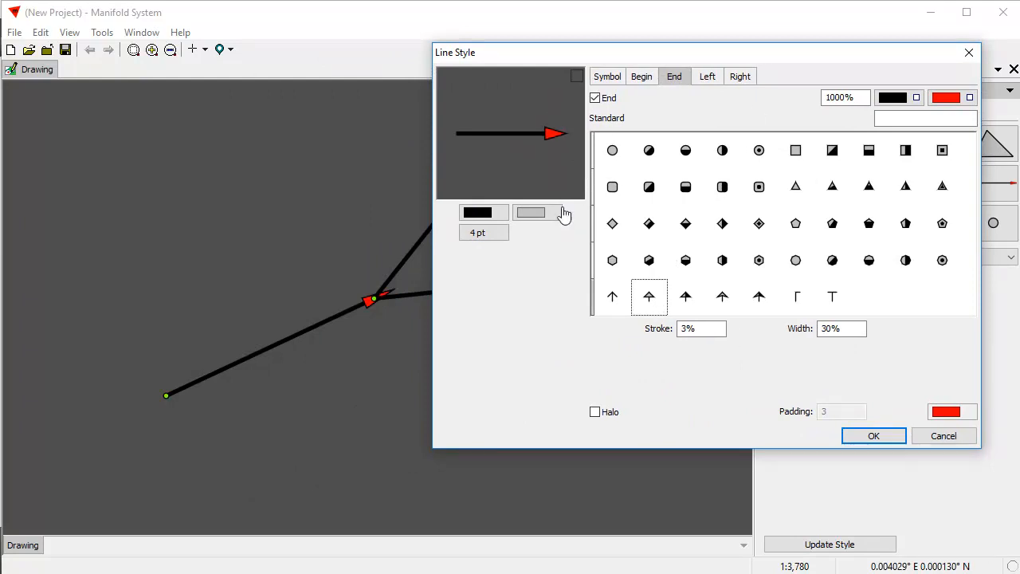
click(874, 436)
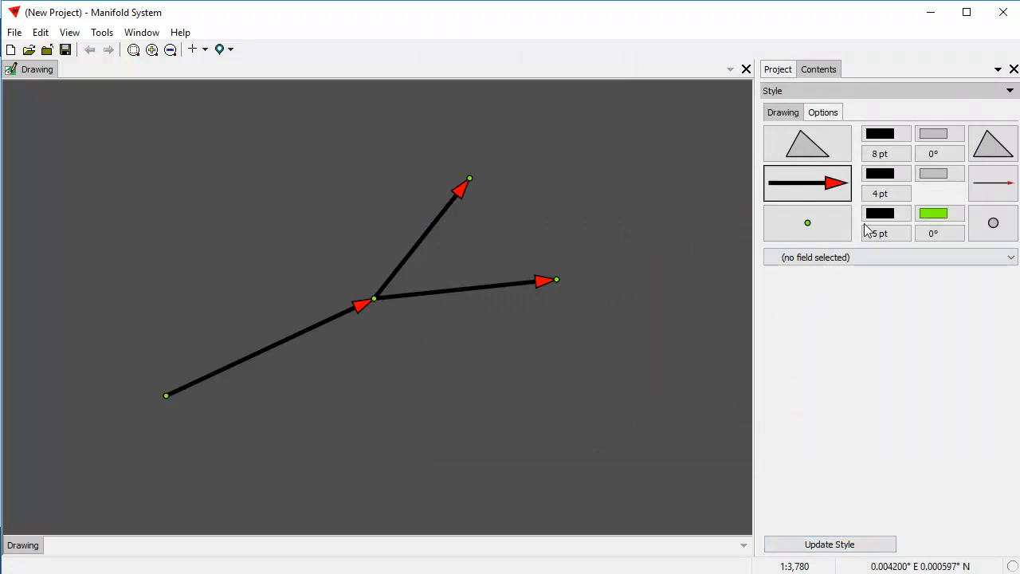
- Hide the drawing's points with a transparent stroke colour, and restore their stroke colour to black
click(879, 215)
click(810, 255)
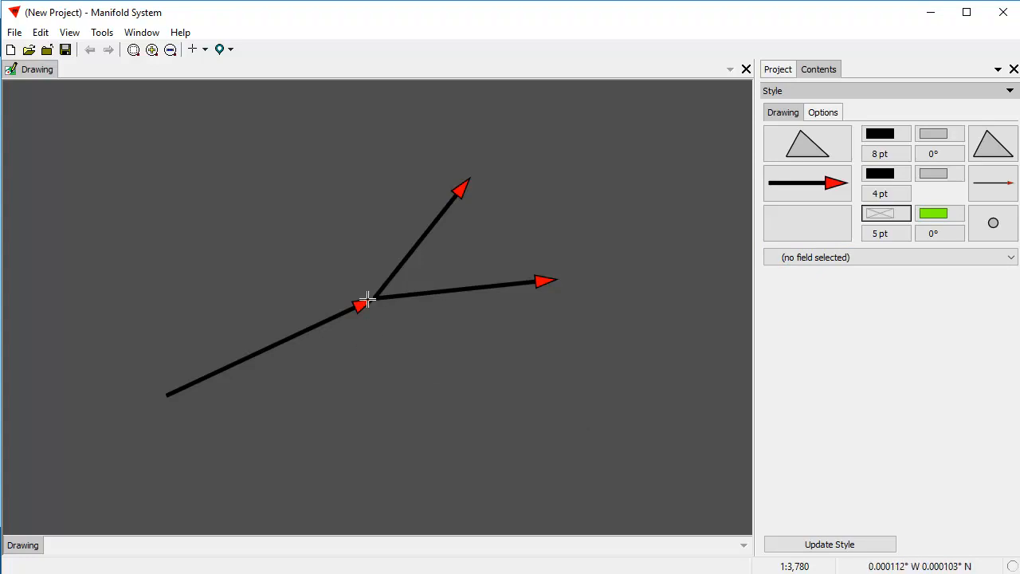
click(882, 216)
click(826, 254)
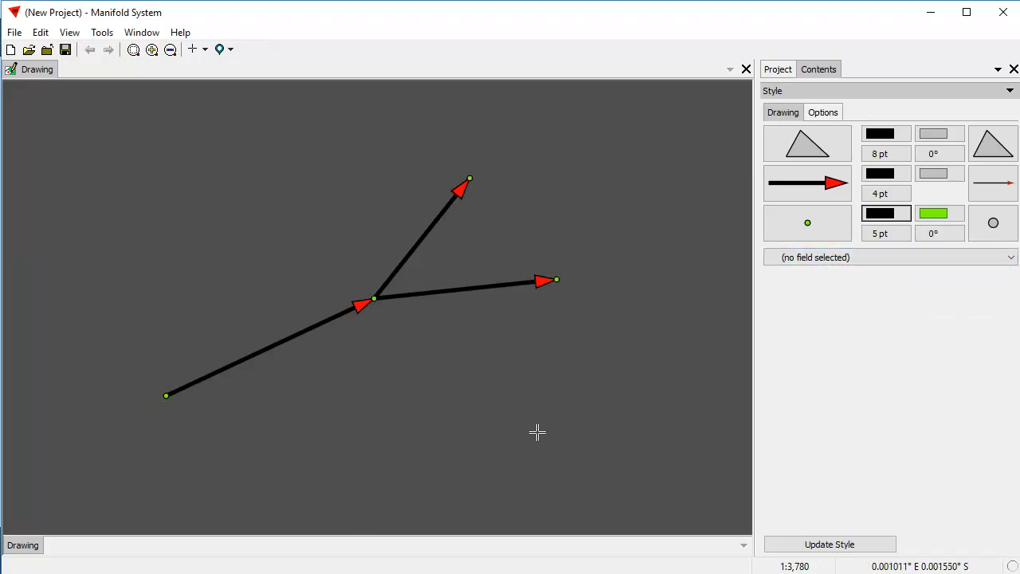
- Enable a begin symbol in the full Line Style settings, choose the plain pentagon, and size it at 400% after trying 300%
click(795, 198)
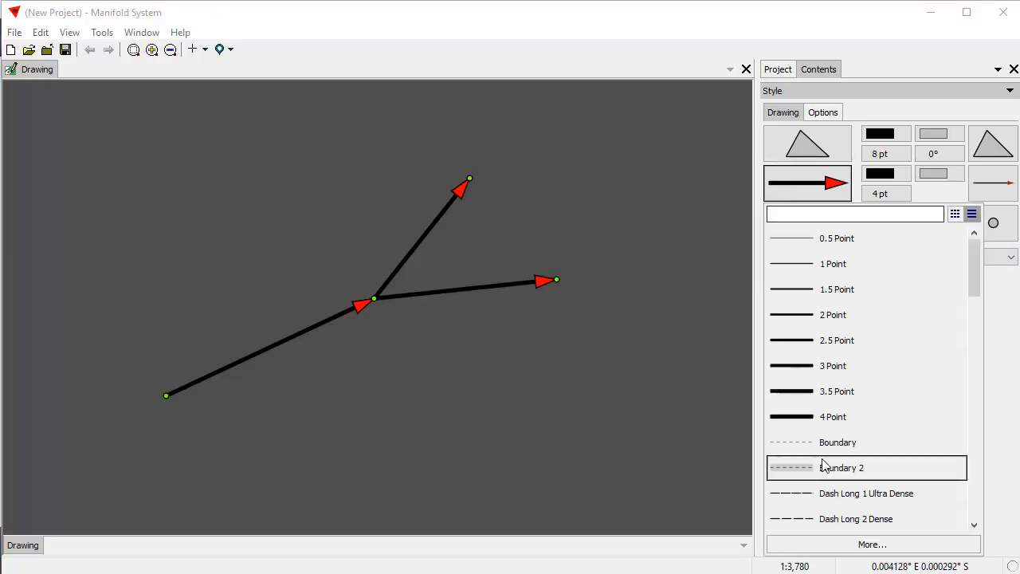
click(843, 544)
drag(591, 104, 773, 109)
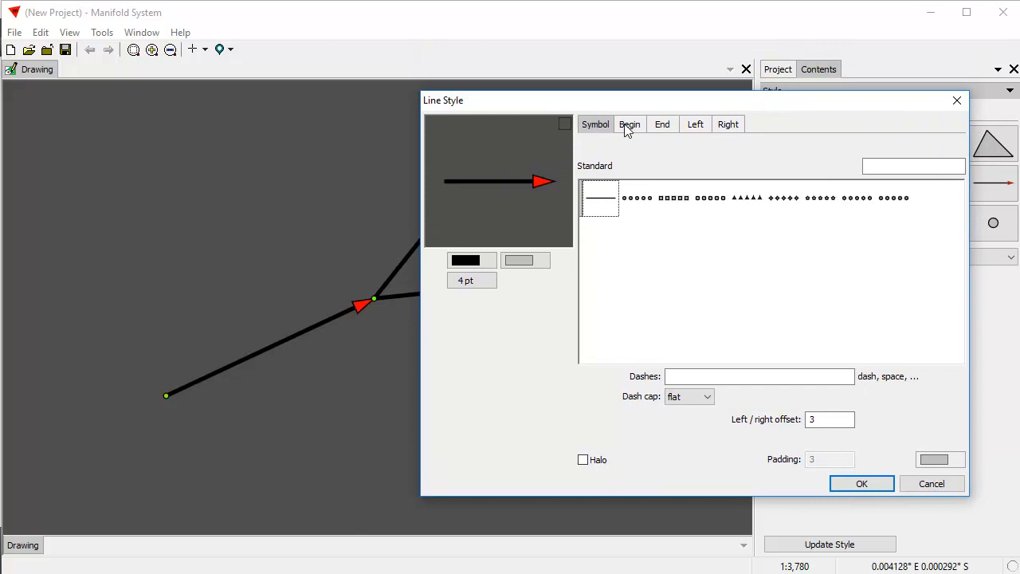
click(625, 127)
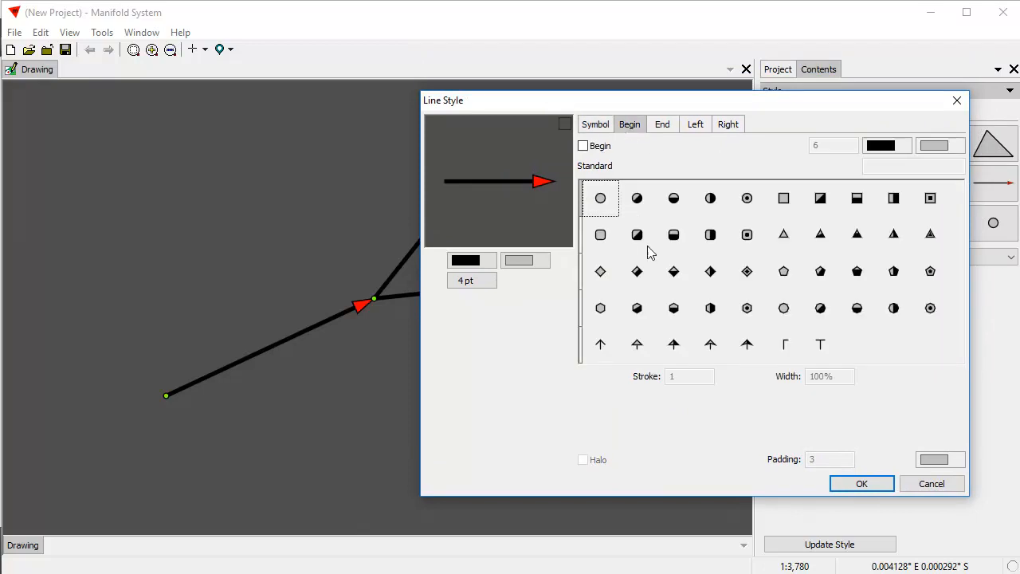
click(583, 147)
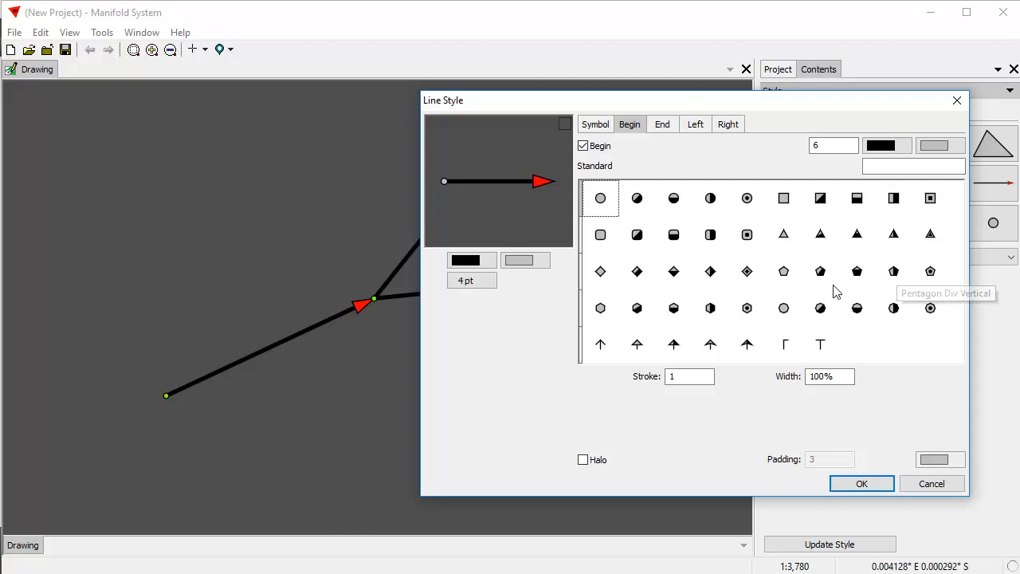
click(785, 272)
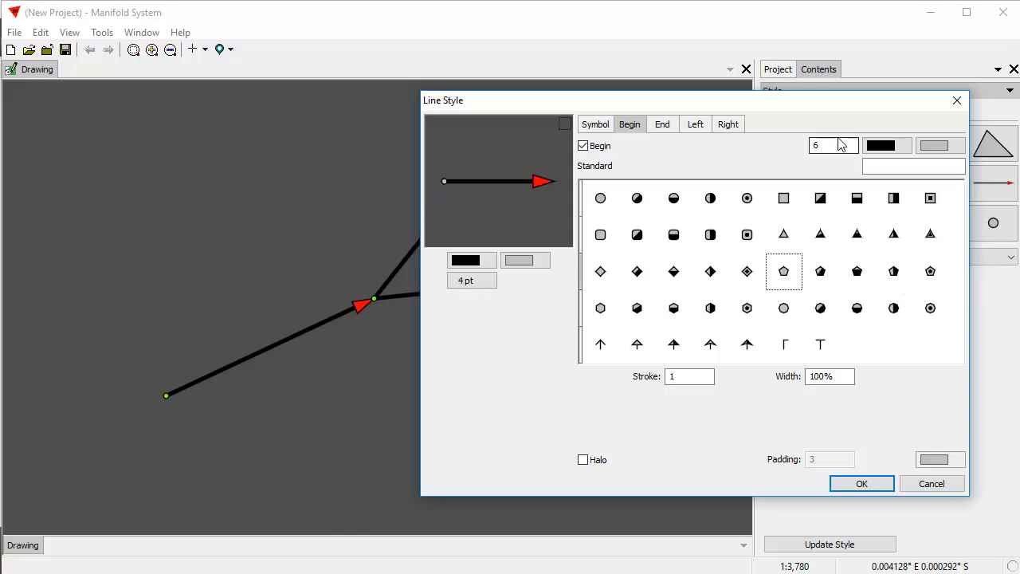
drag(839, 144, 777, 149)
text(300%)
text(400)
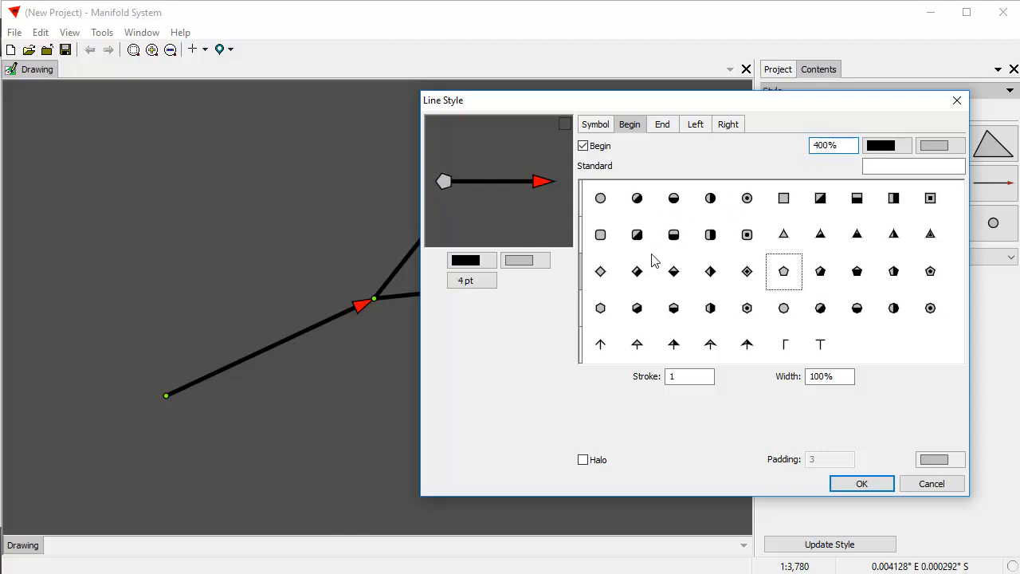
- Fill the begin pentagon with orange and apply the line style to the drawing
click(939, 148)
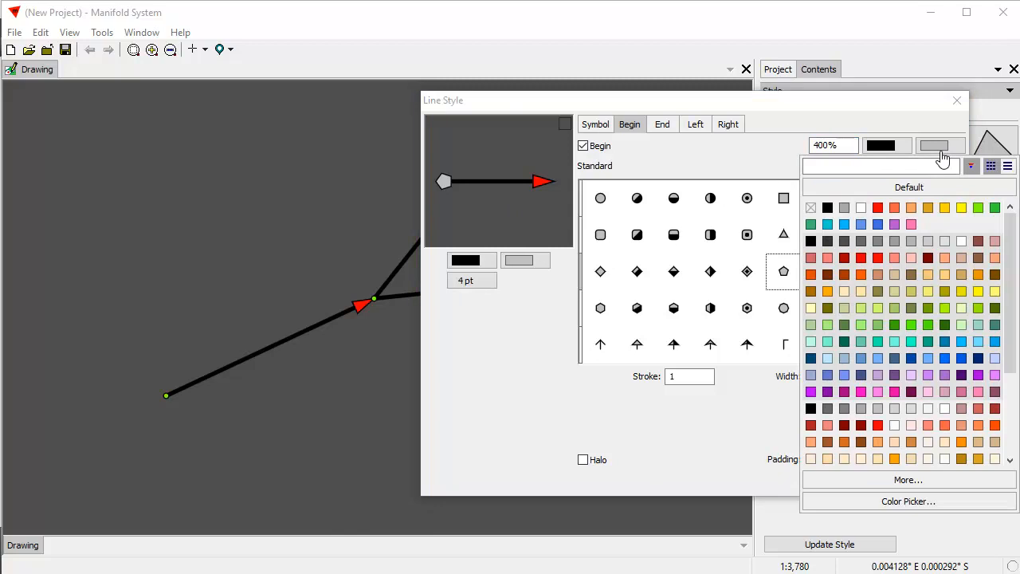
click(827, 292)
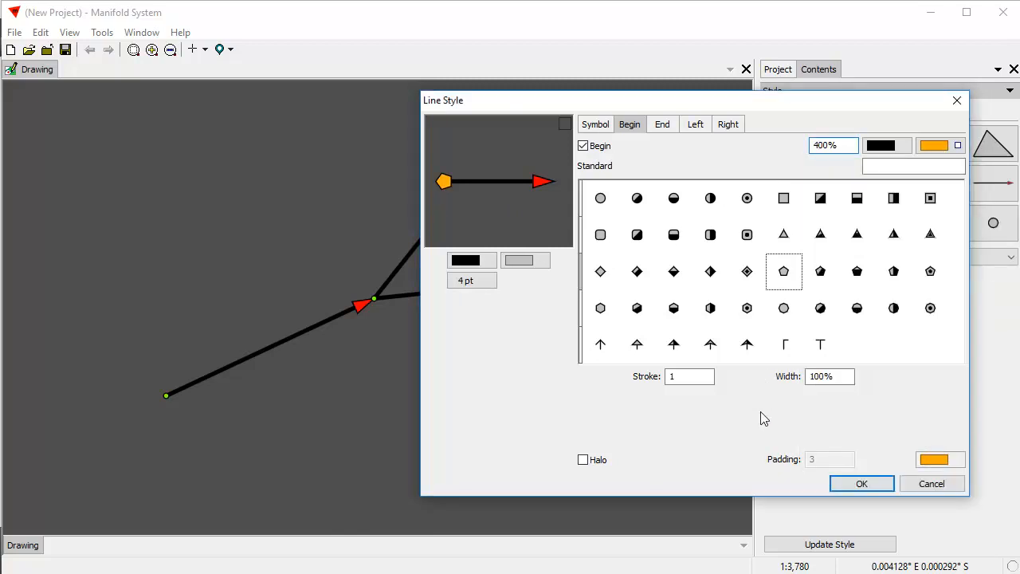
click(858, 483)
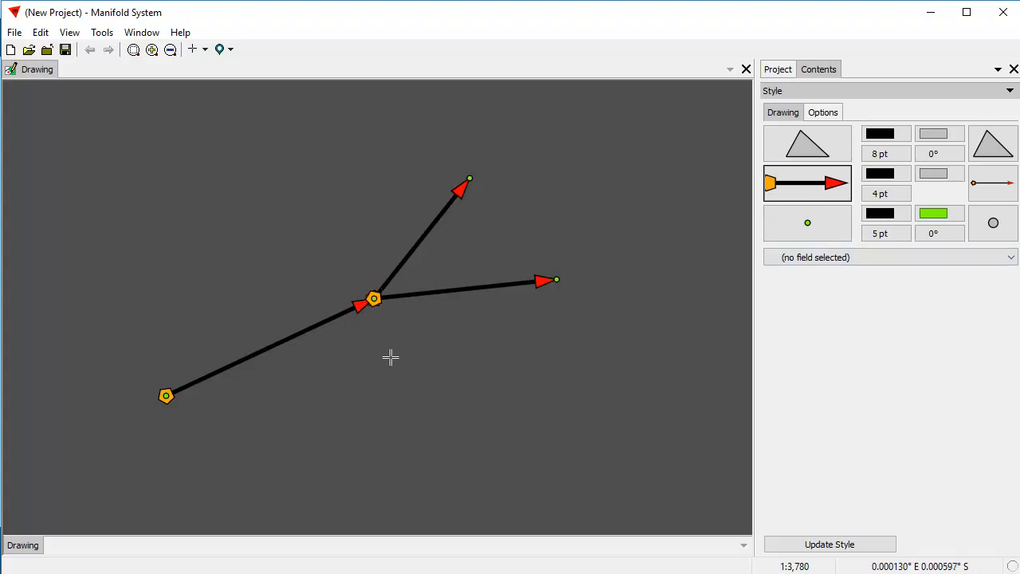
- Hide the drawing's points again with a transparent stroke colour, and set their stroke back to black
click(884, 221)
click(810, 255)
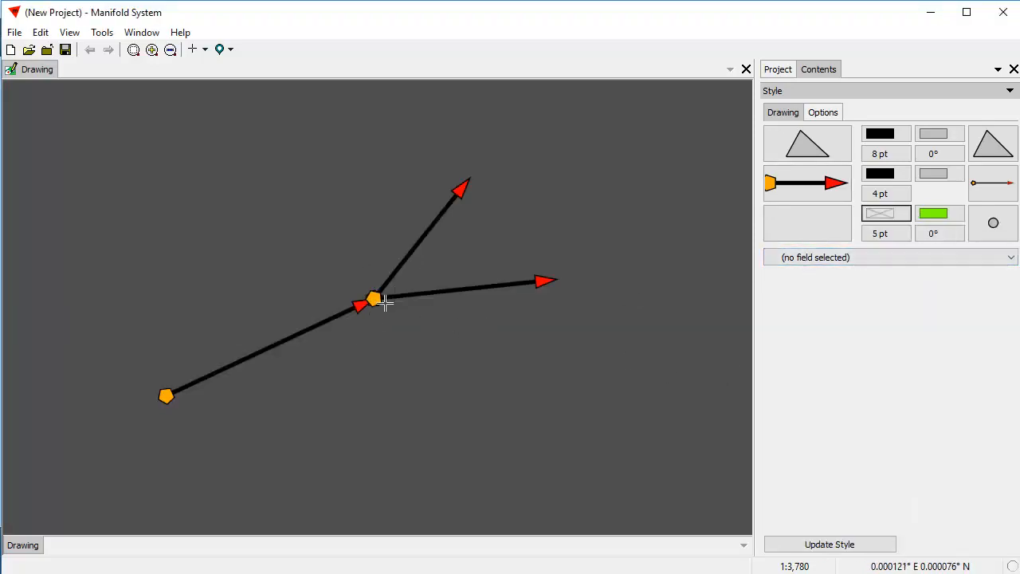
click(885, 217)
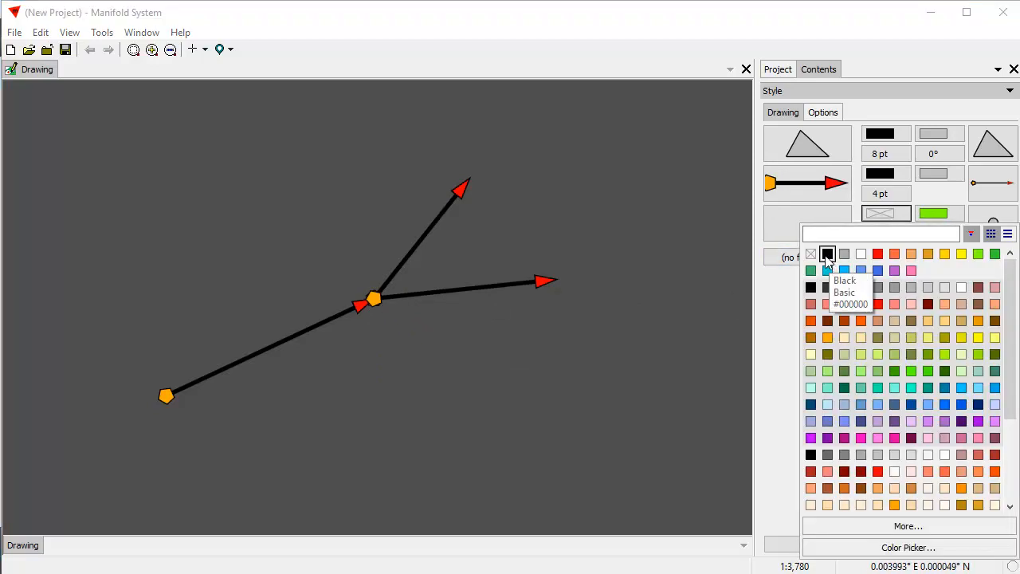
click(827, 255)
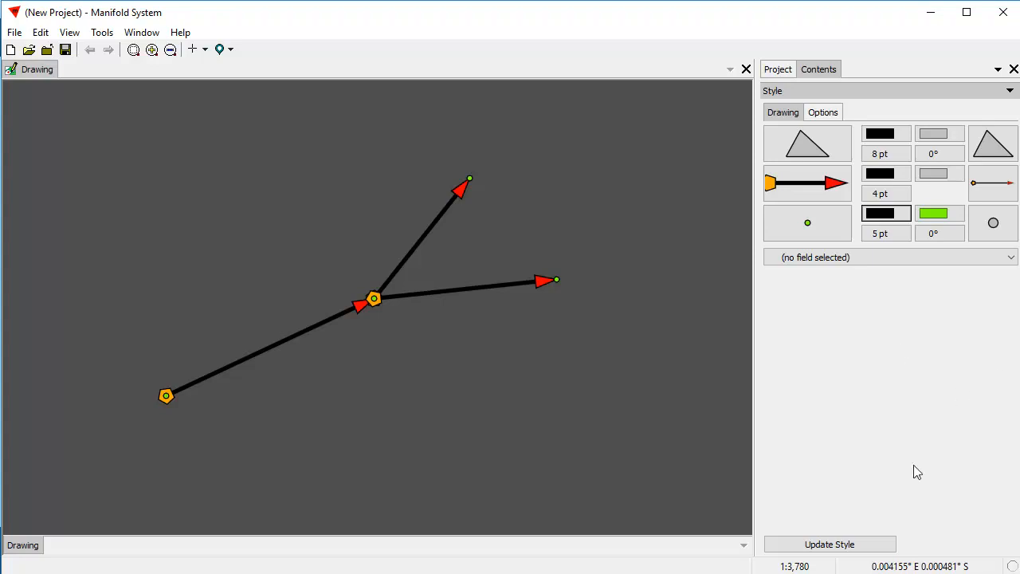
- Try the repeating-shape symbols for the lines in the full Line Style settings and choose the diamonds
click(793, 195)
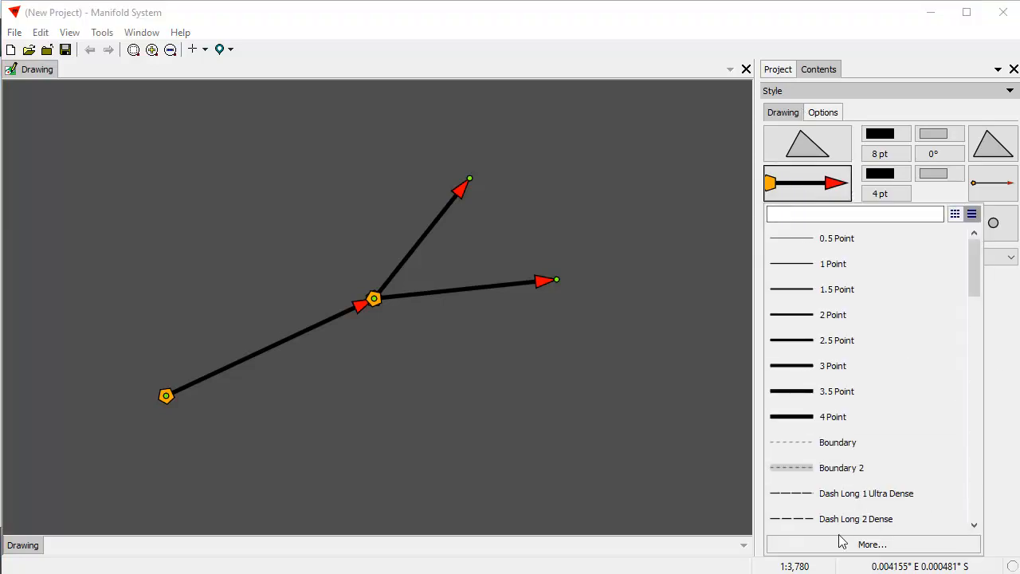
click(872, 543)
drag(560, 98, 733, 89)
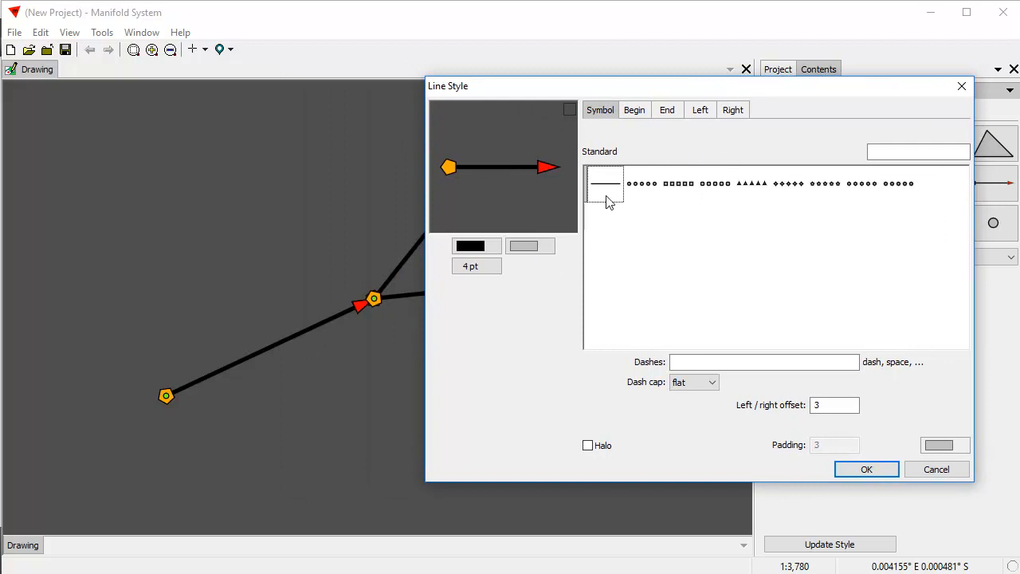
click(644, 197)
click(677, 194)
click(714, 193)
click(749, 188)
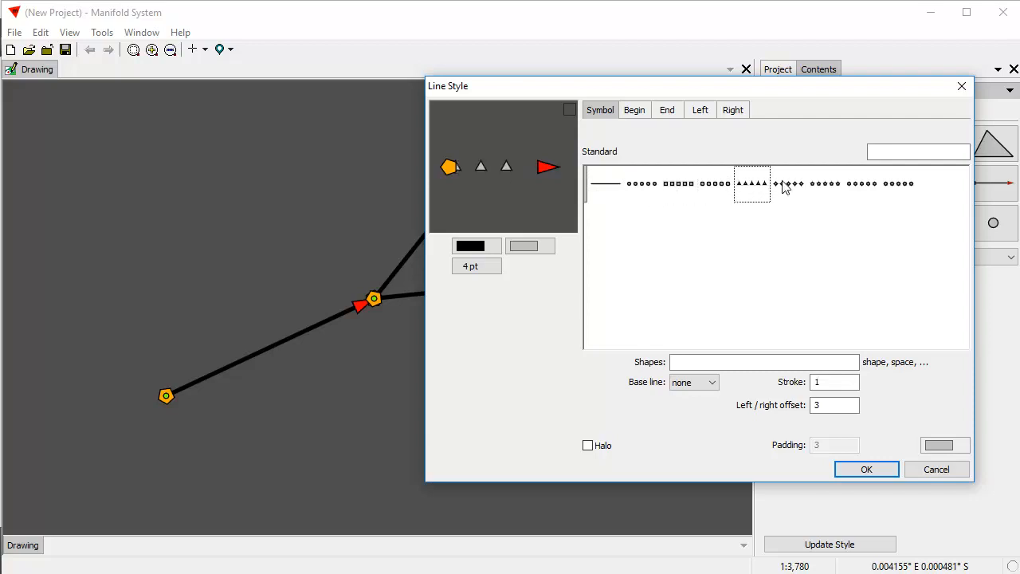
click(785, 188)
click(832, 191)
click(863, 190)
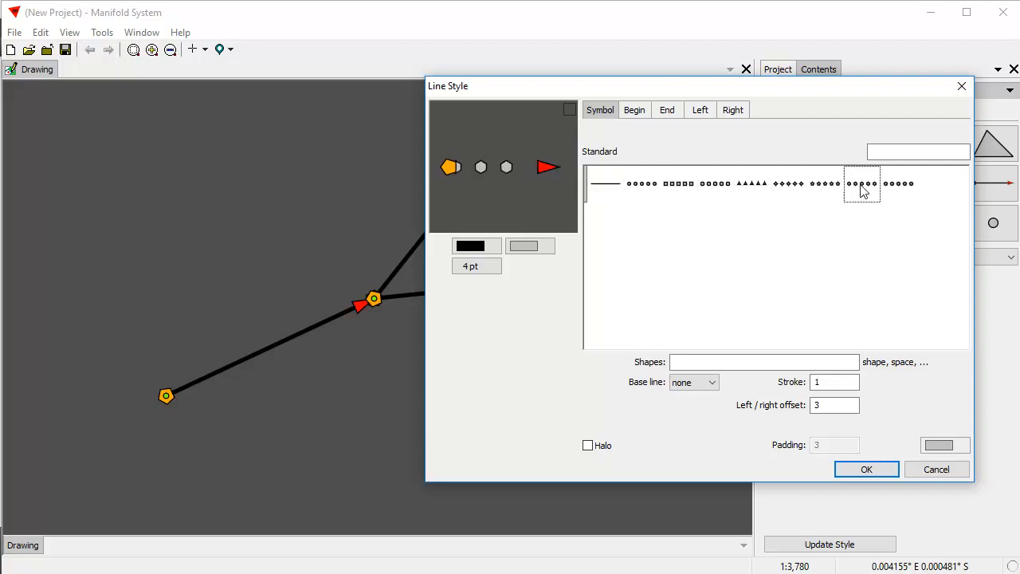
click(786, 192)
mouse_move(680, 96)
mouse_down()
mouse_move(719, 111)
mouse_move(682, 114)
mouse_up()
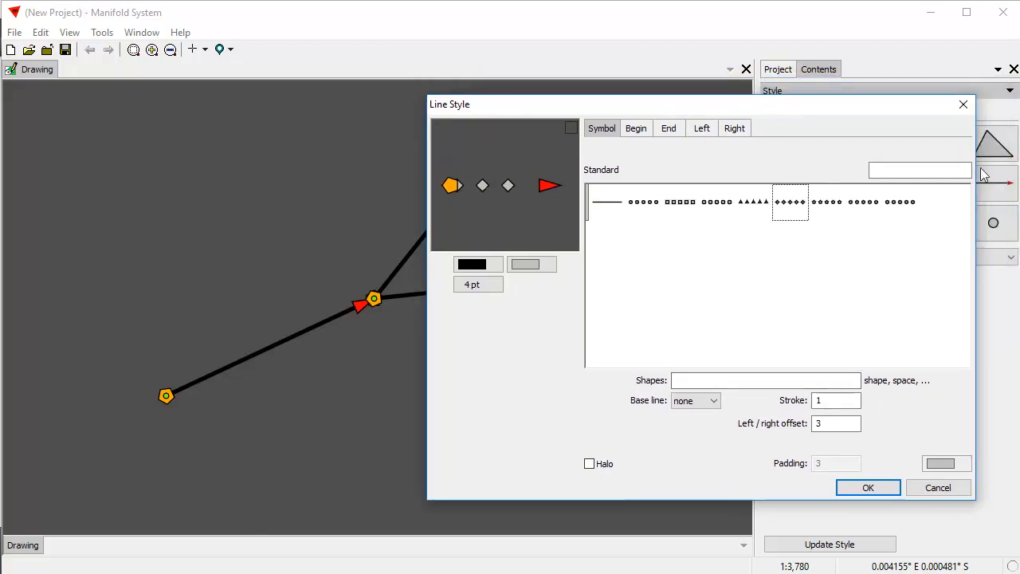
drag(796, 107, 779, 126)
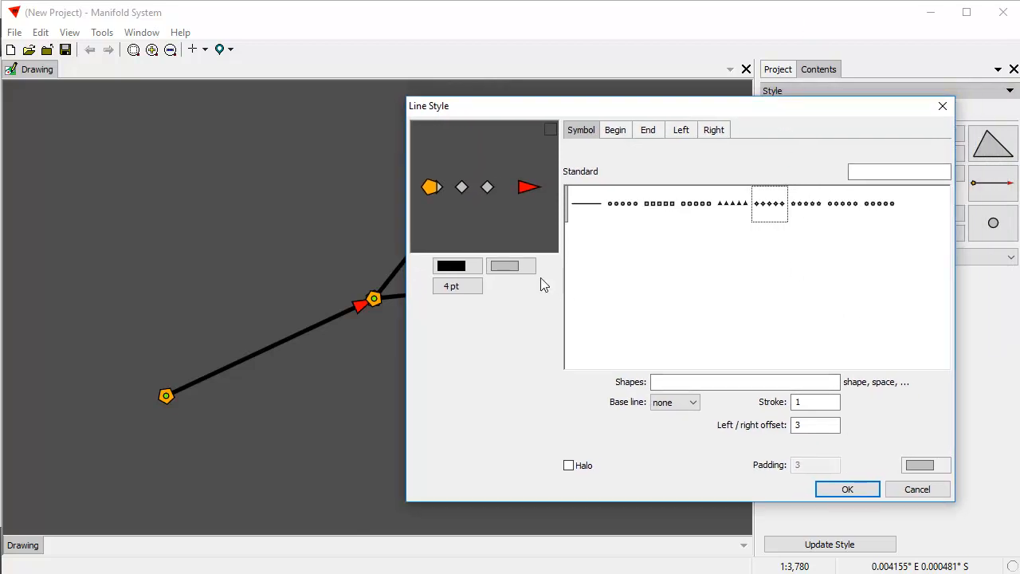
- Fill the line's diamonds with red, set the shape and space sizes to 10,5 after trying 5,5, and apply the style
click(510, 267)
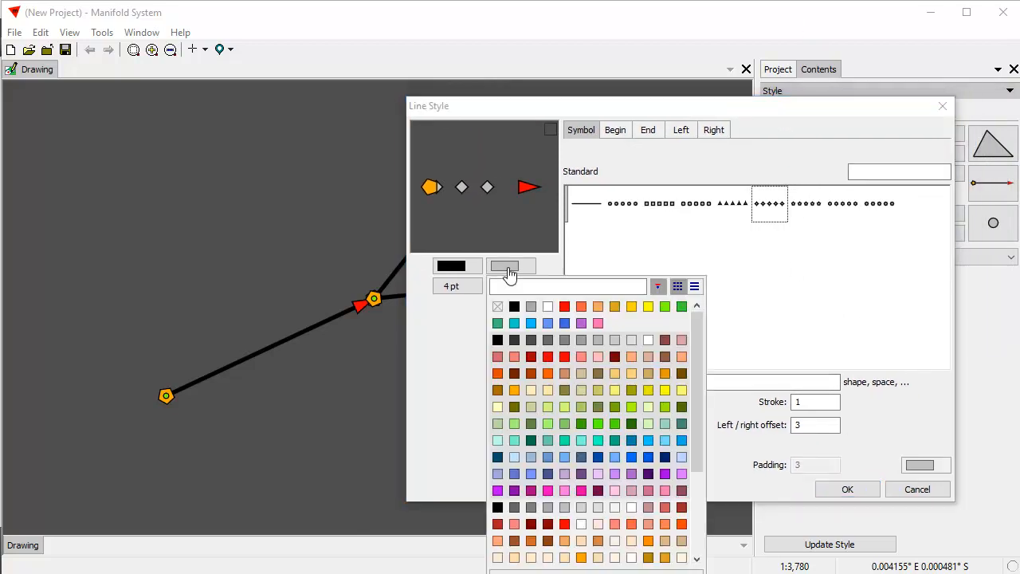
click(564, 306)
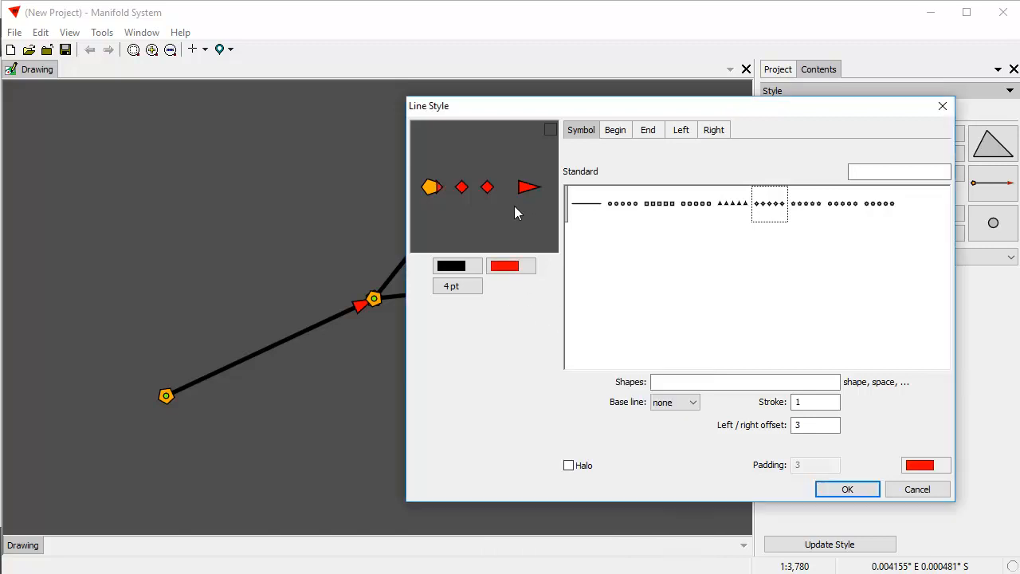
click(660, 381)
text(5,5)
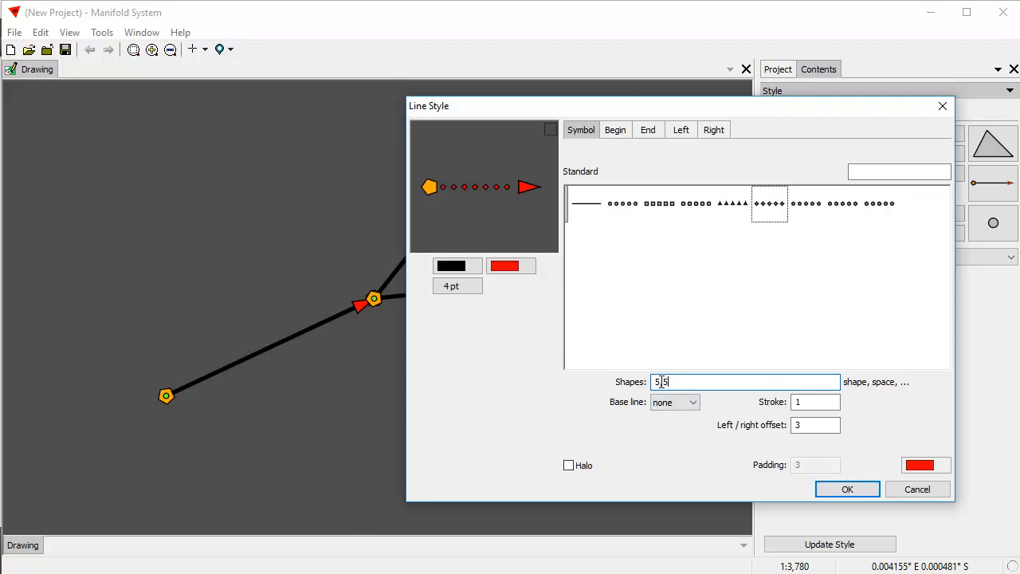
drag(673, 382, 662, 375)
text(8)
text(10)
click(847, 489)
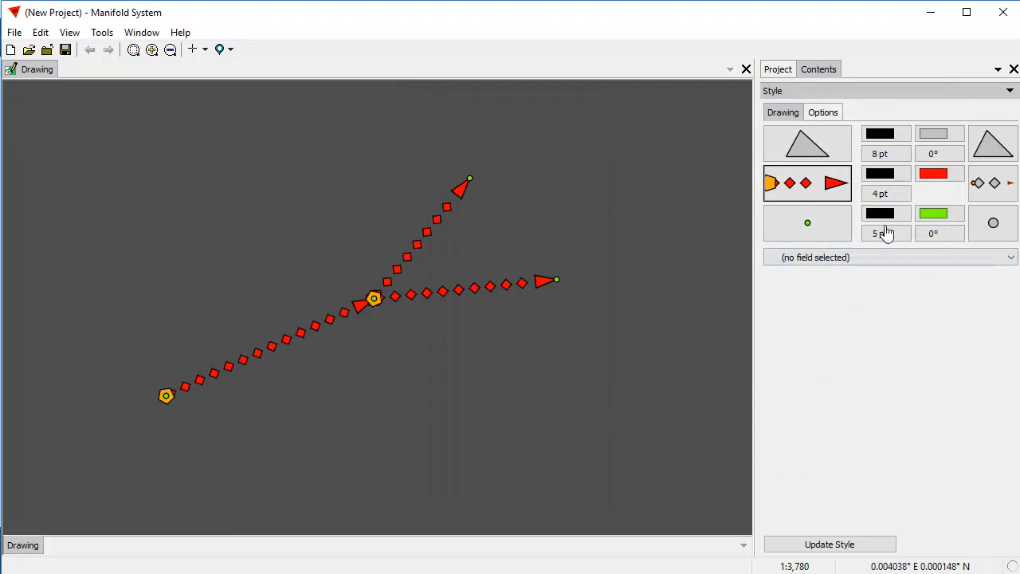
- Switch the lines' symbol back to the plain line with a 5,5 dash pattern and apply the style
click(819, 197)
click(839, 543)
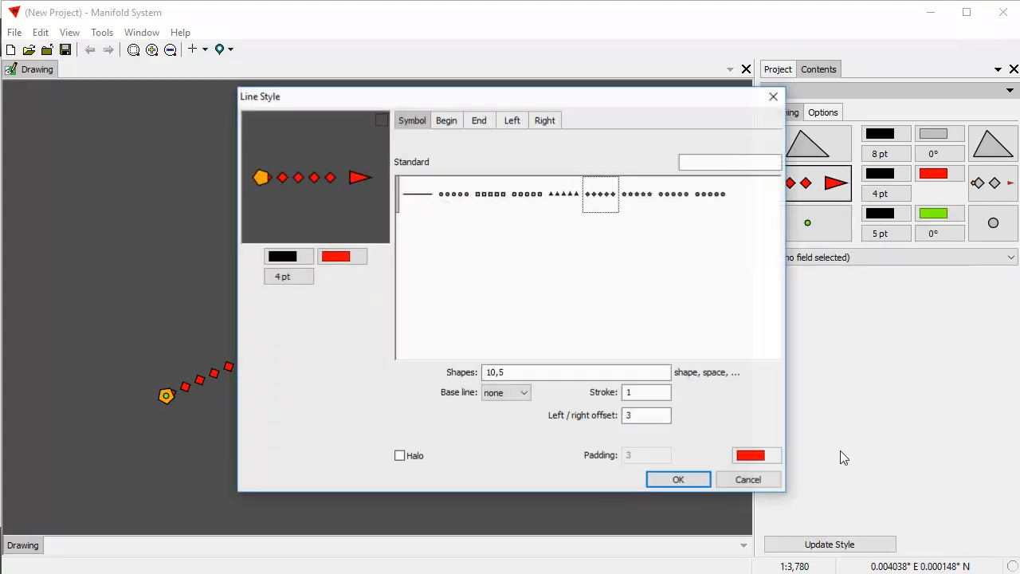
drag(619, 103, 773, 99)
click(573, 190)
click(667, 367)
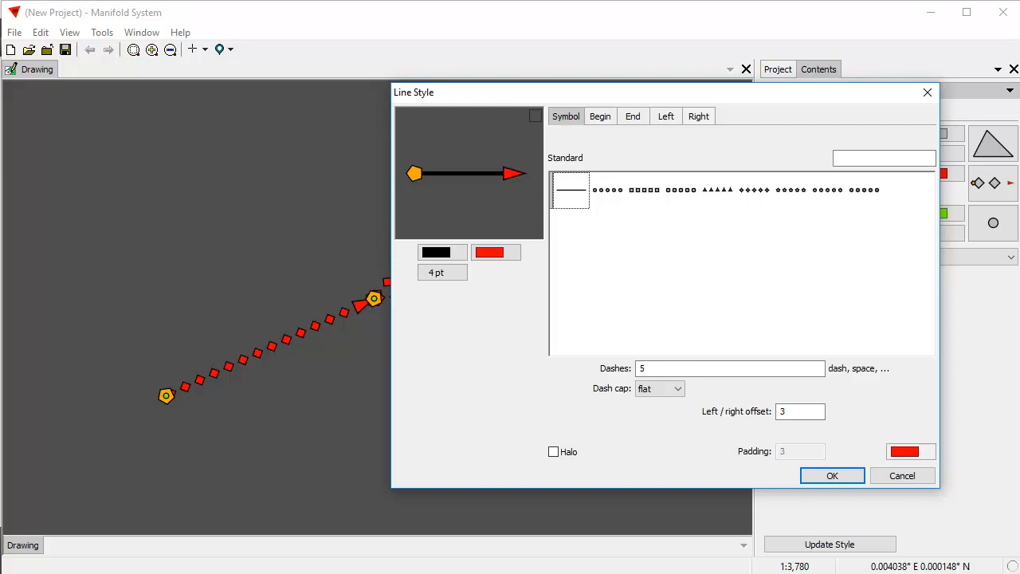
text(5,5)
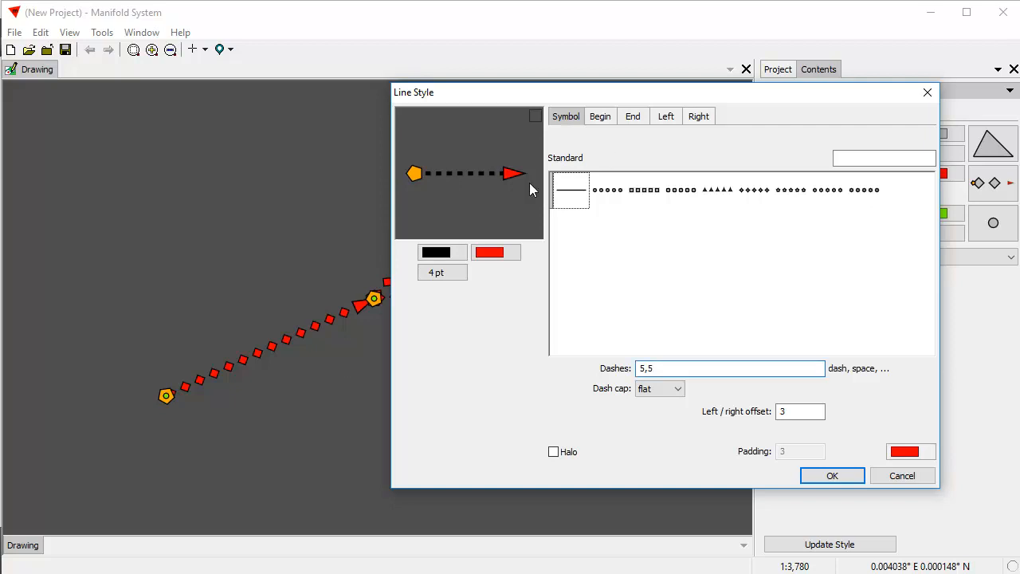
click(827, 476)
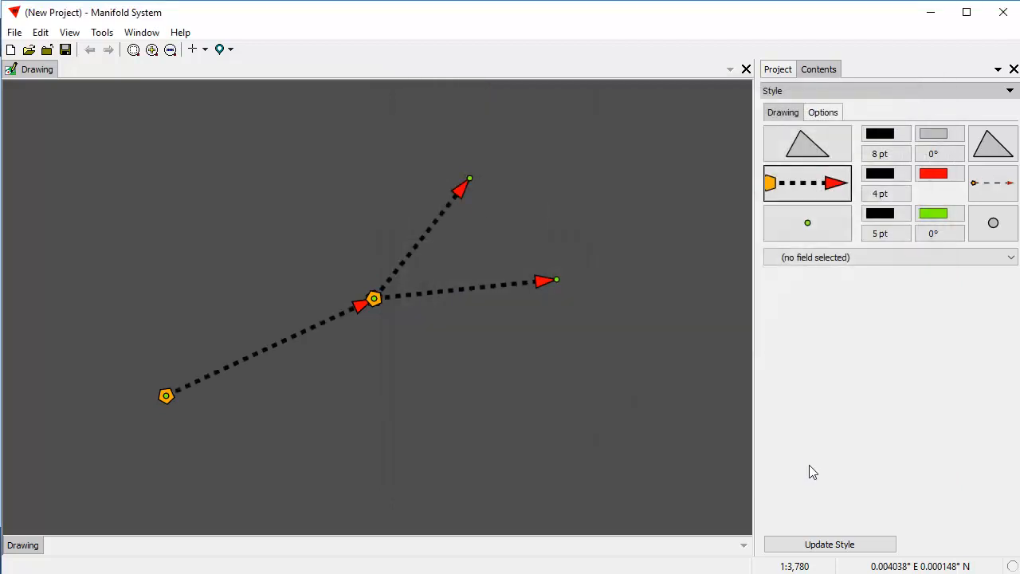
- Enable a halo for the dashed lines in the full Line Style settings and colour it white
click(802, 190)
click(876, 544)
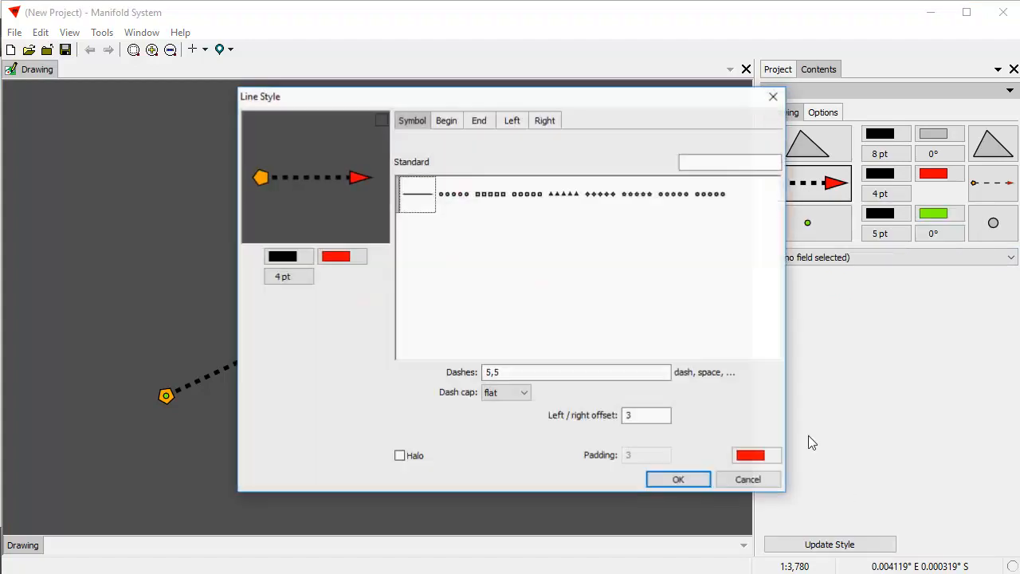
drag(601, 108, 773, 122)
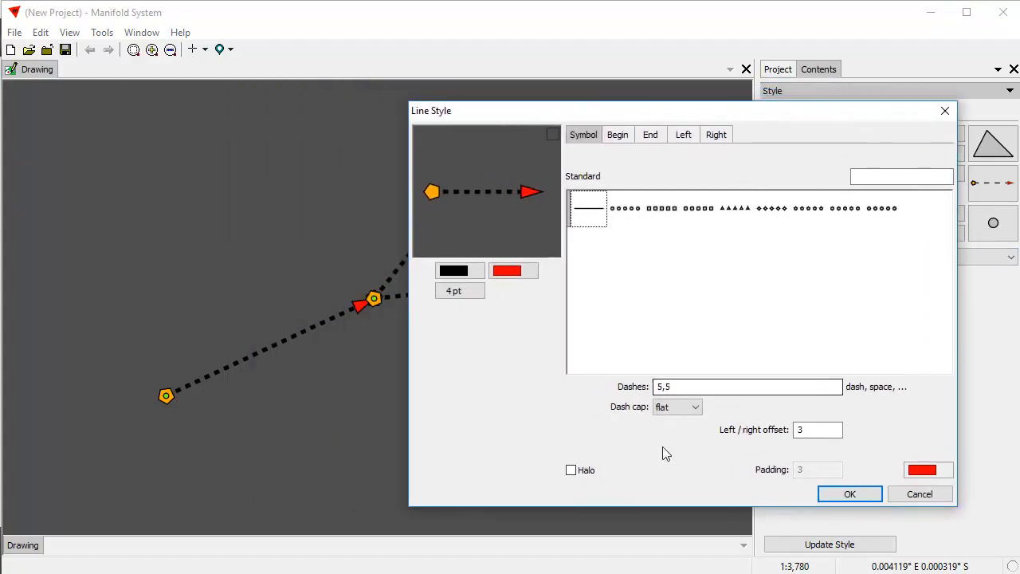
click(572, 471)
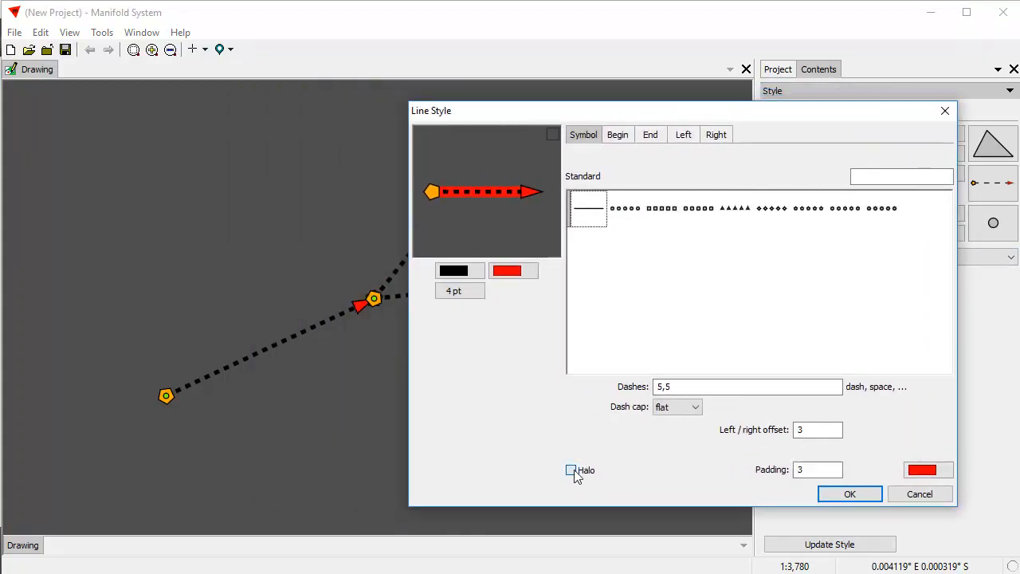
click(920, 470)
- Set the halo's padding to .01 after trying 5 and 1, and apply the line style
click(859, 474)
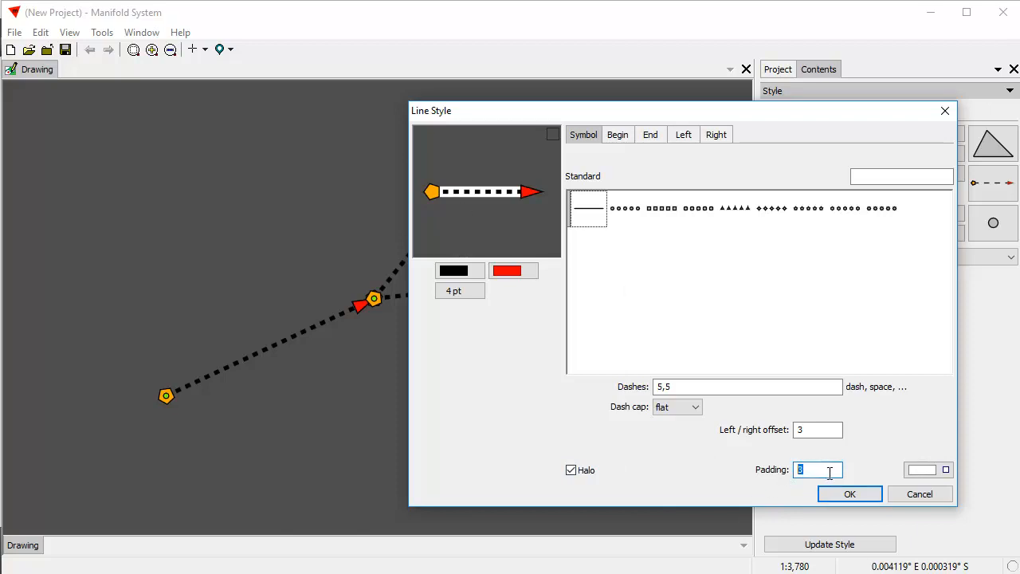
text(5)
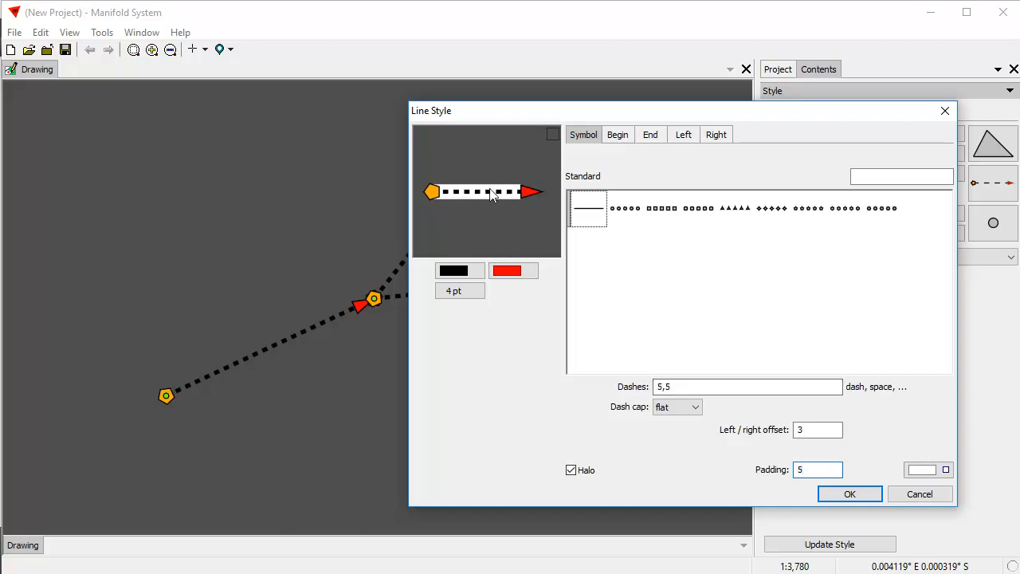
drag(820, 470, 772, 478)
text(1)
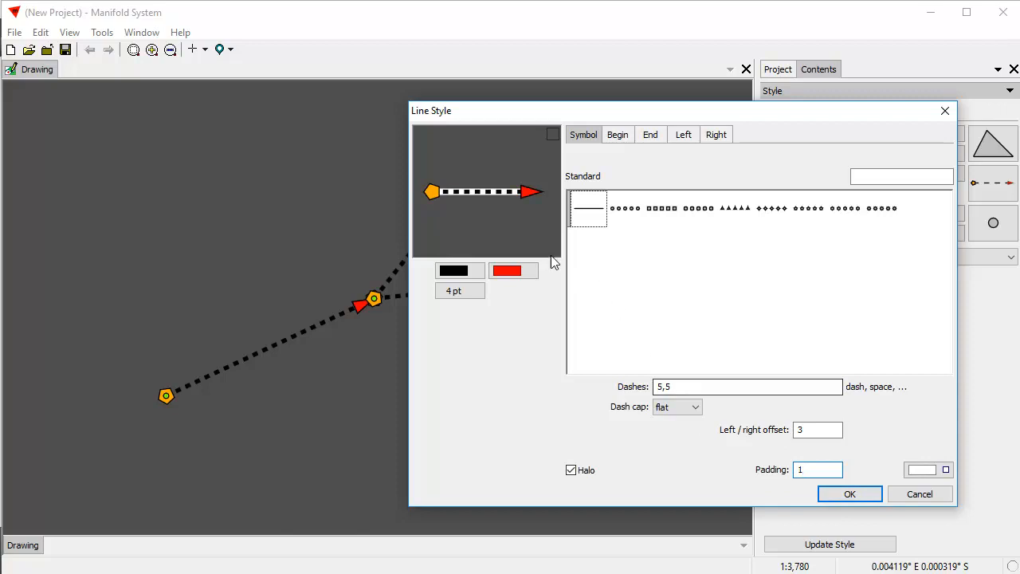
drag(832, 472, 745, 478)
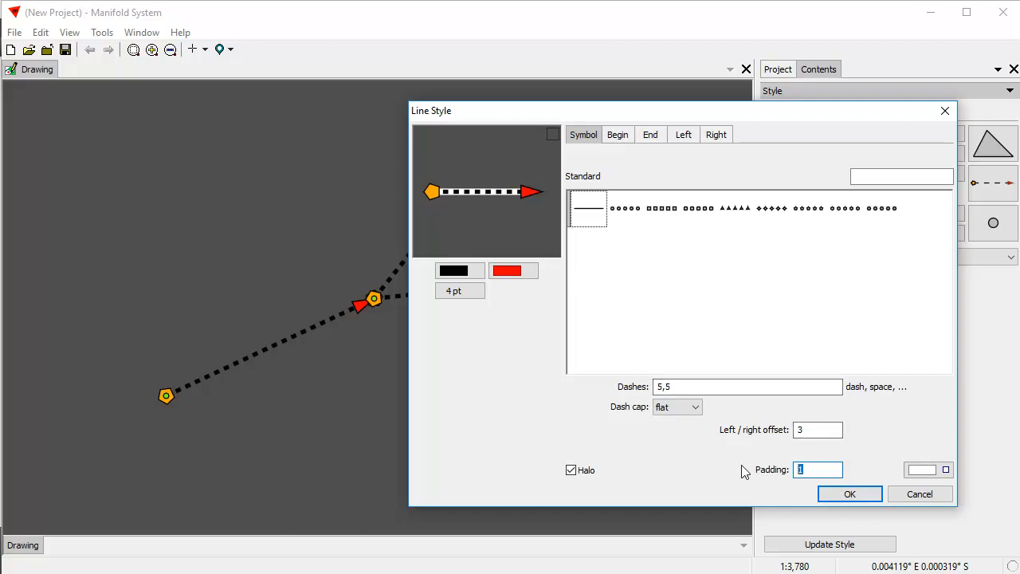
text(.01)
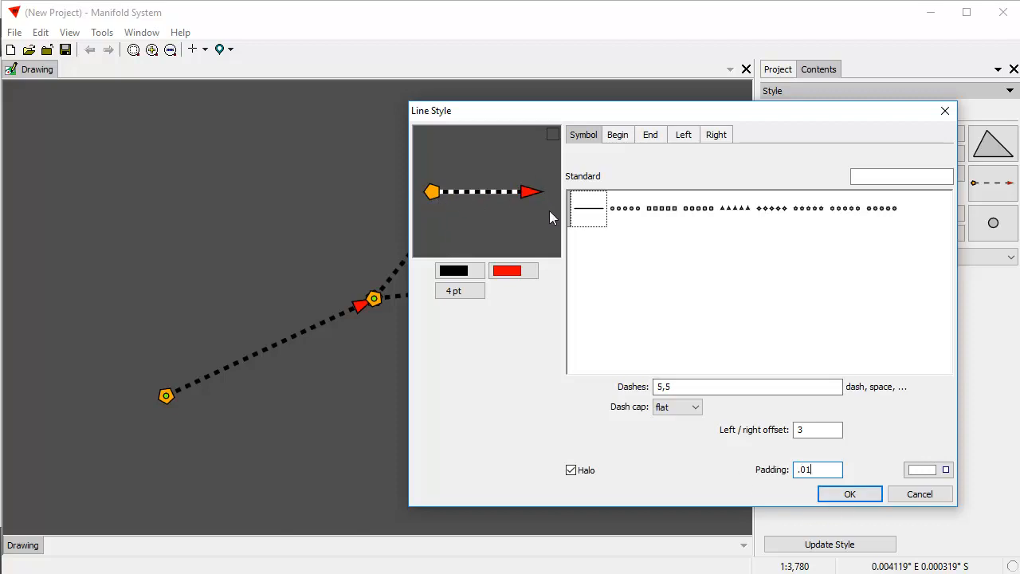
click(835, 496)
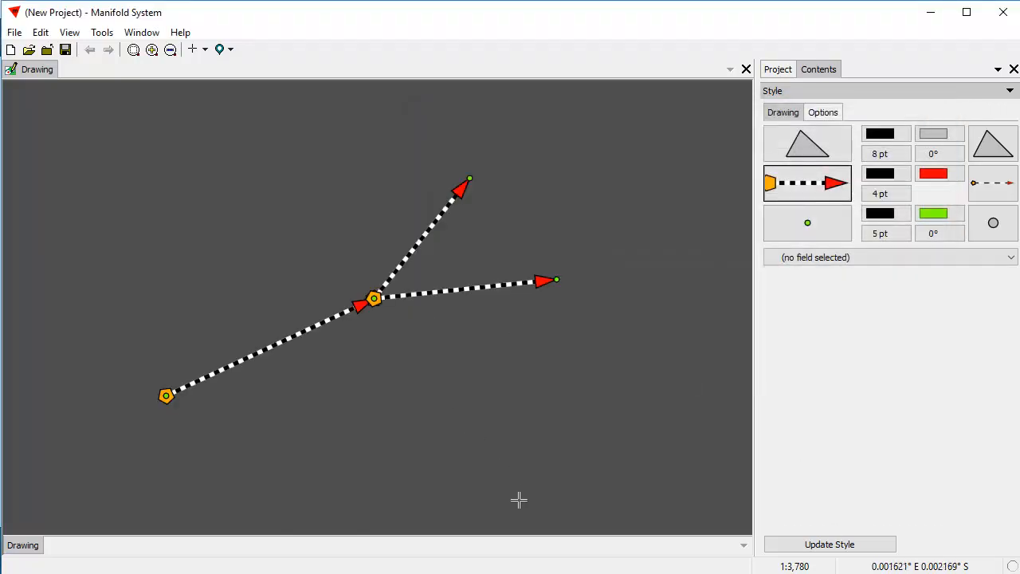
- Set the lines' dash cap to round and the dash pattern to 10,5 in the full Line Style settings
click(803, 185)
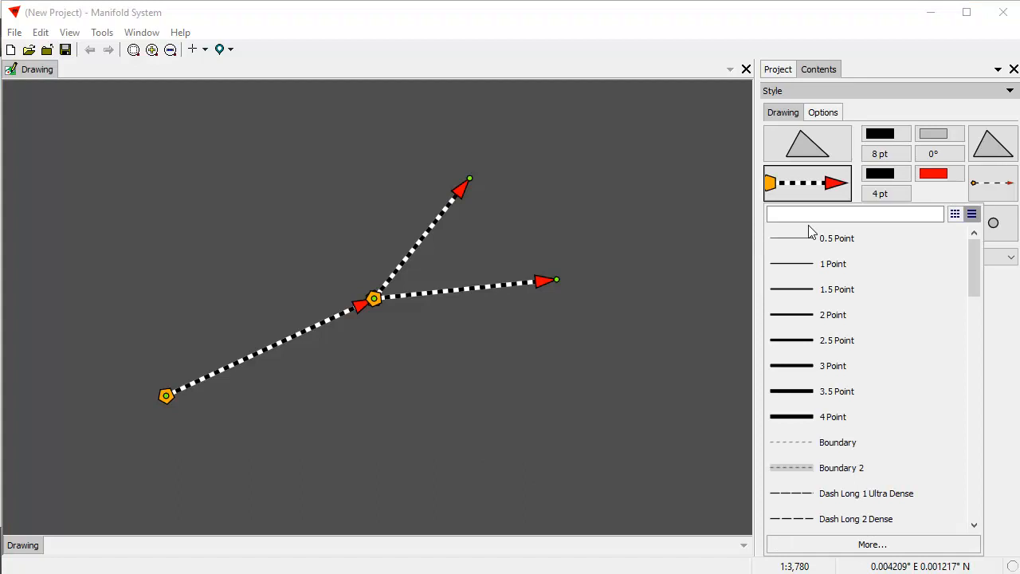
click(872, 544)
drag(639, 105, 752, 129)
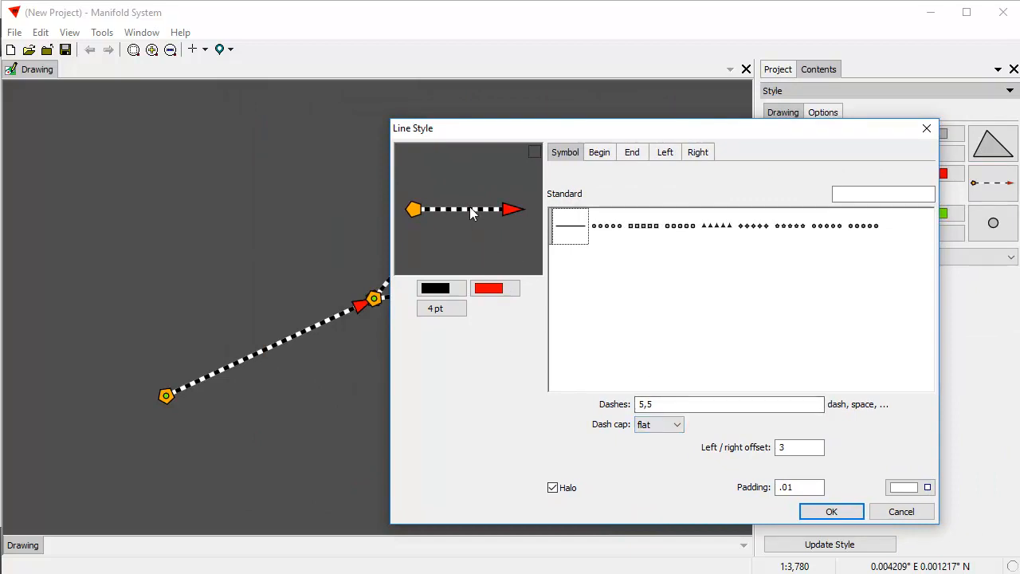
click(673, 424)
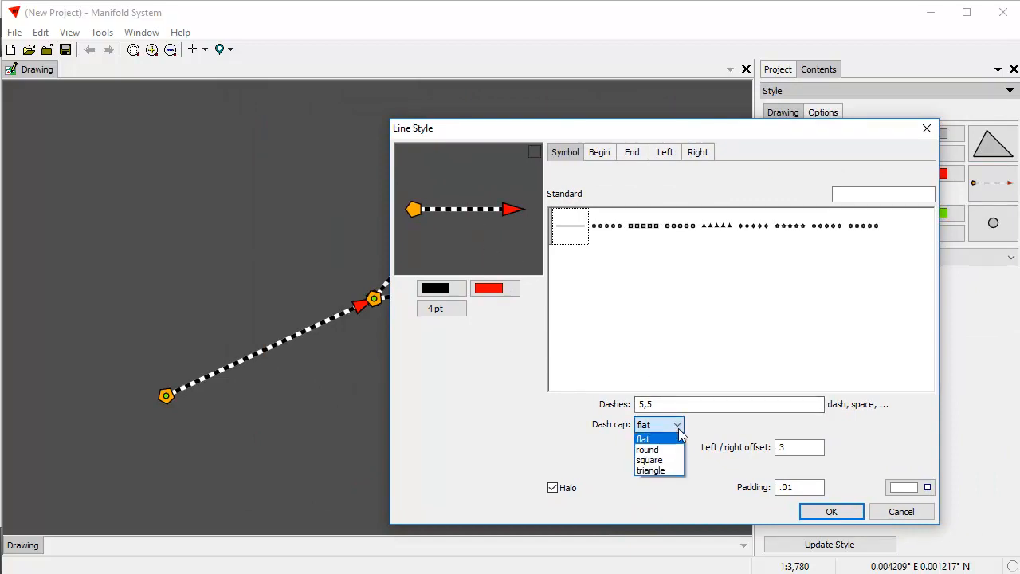
click(665, 451)
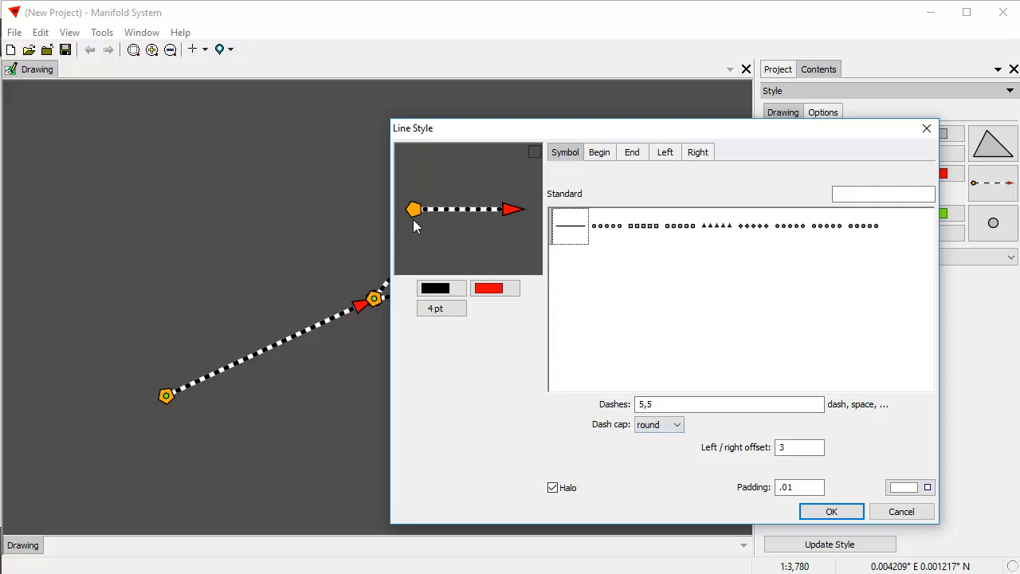
click(640, 404)
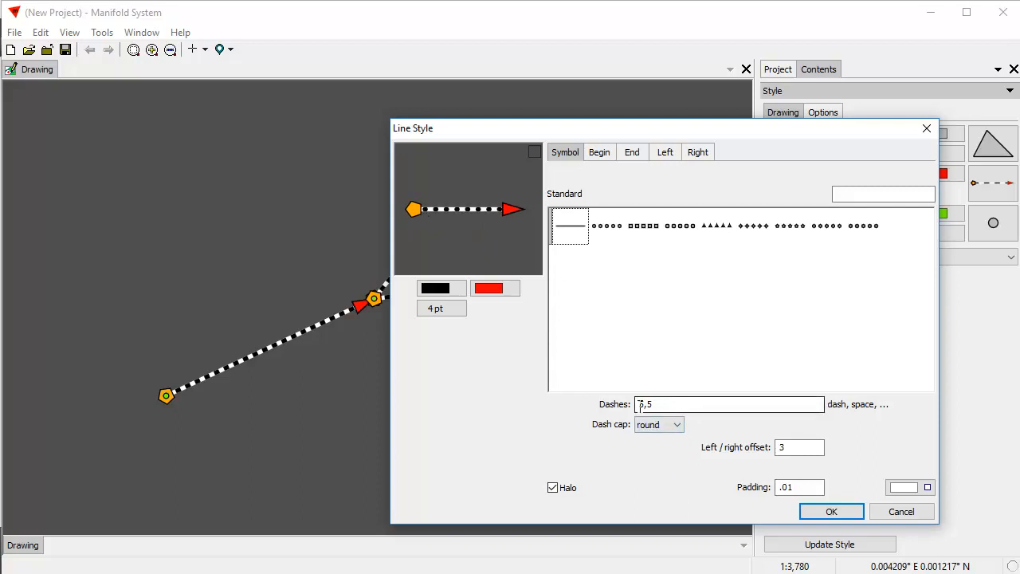
drag(645, 404, 635, 404)
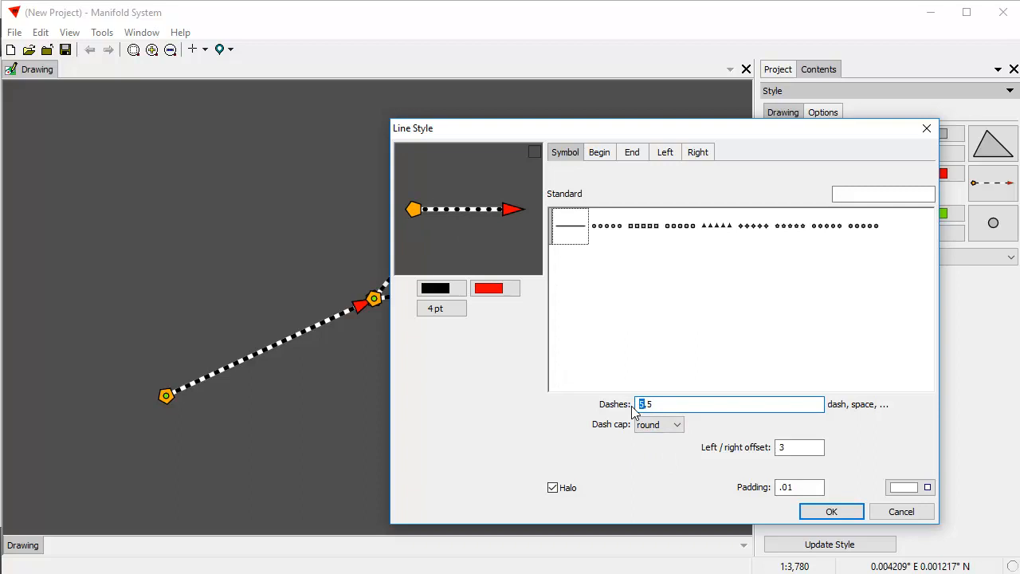
text(10)
- Change the dash cap to triangle and apply the line style to the drawing
click(676, 424)
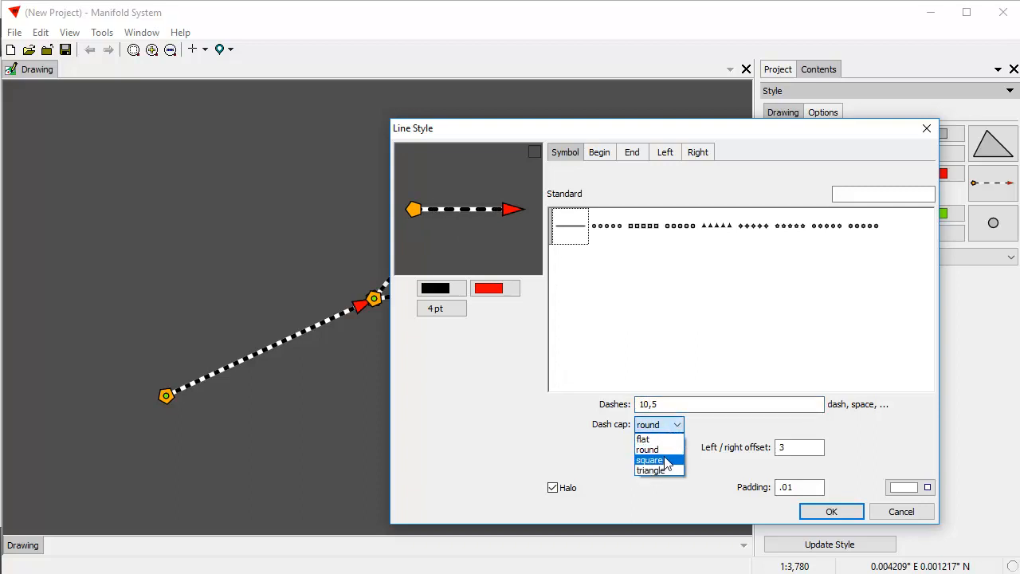
click(666, 470)
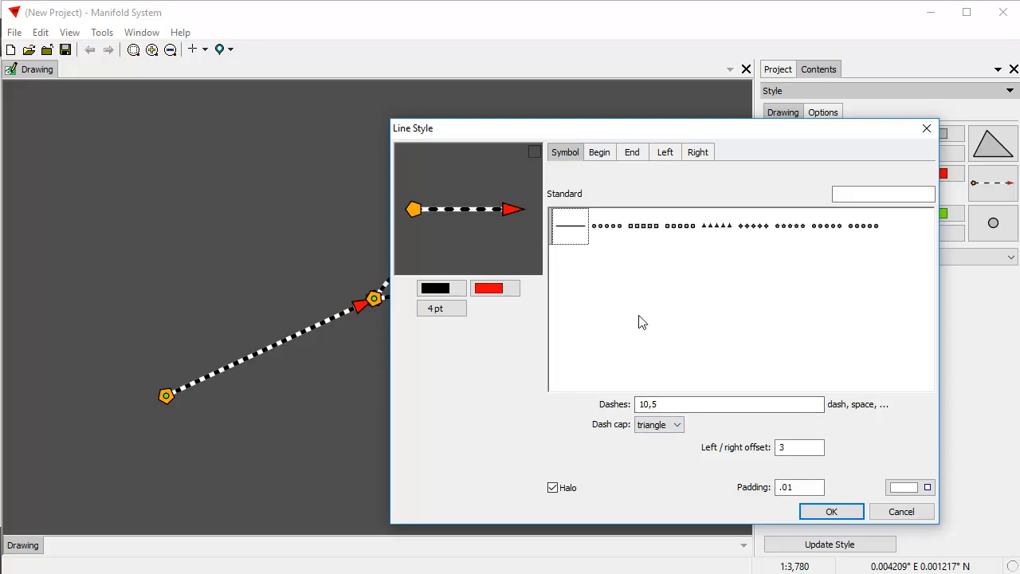
click(832, 511)
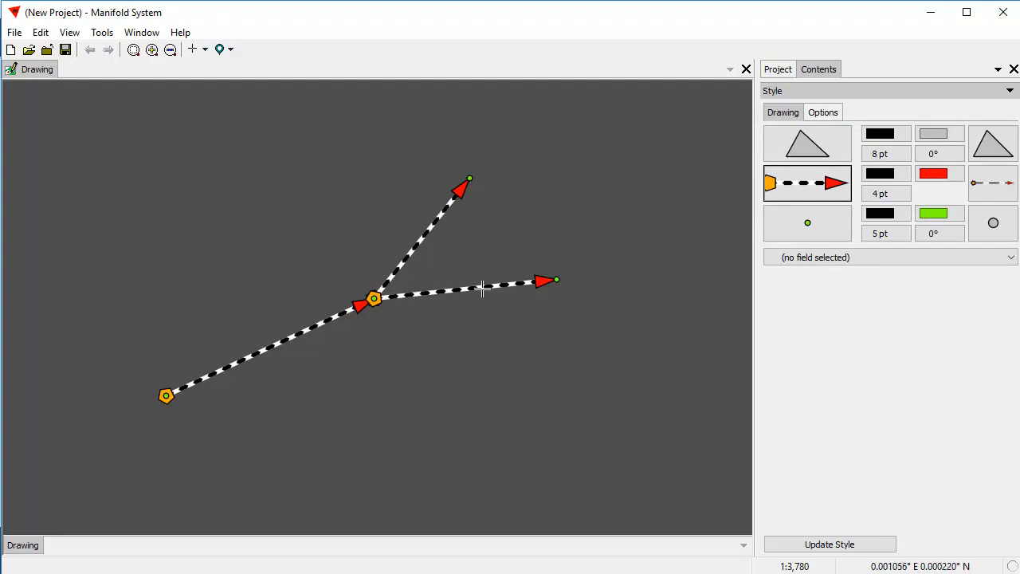
- Set the lines' dash cap to round in the full Line Style settings and apply the style
click(810, 185)
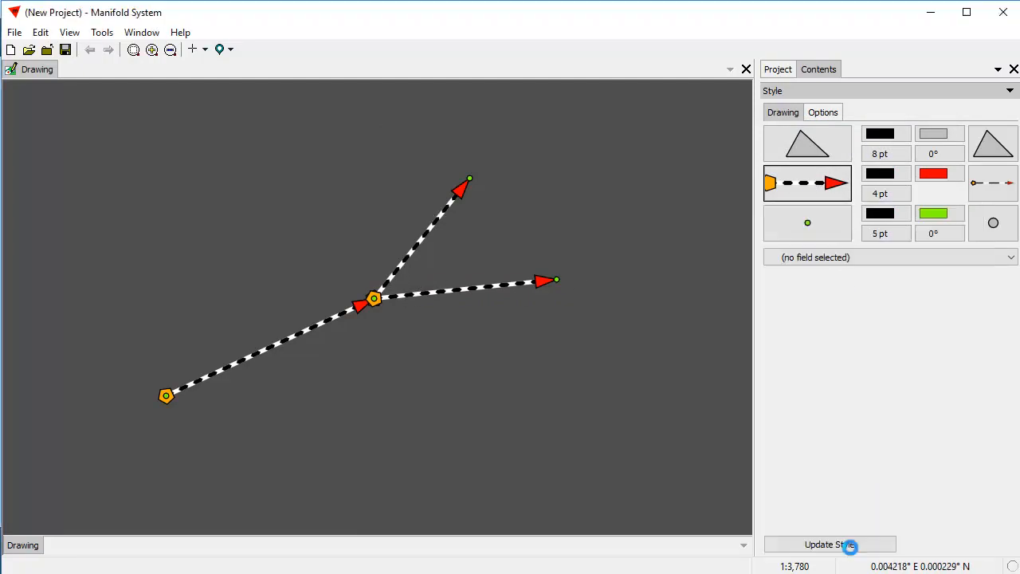
click(854, 546)
click(521, 393)
click(514, 415)
drag(565, 99, 728, 88)
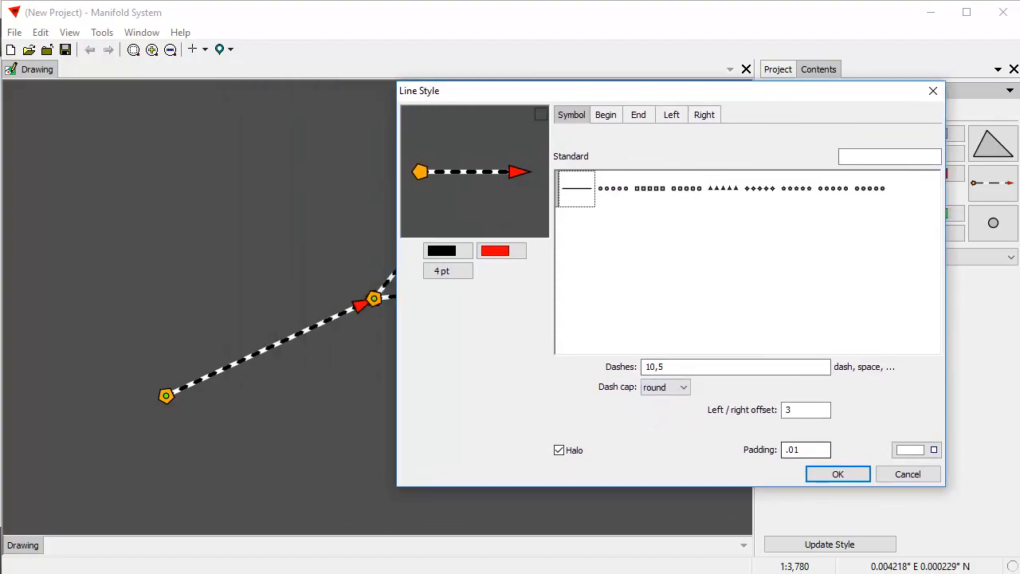
click(843, 475)
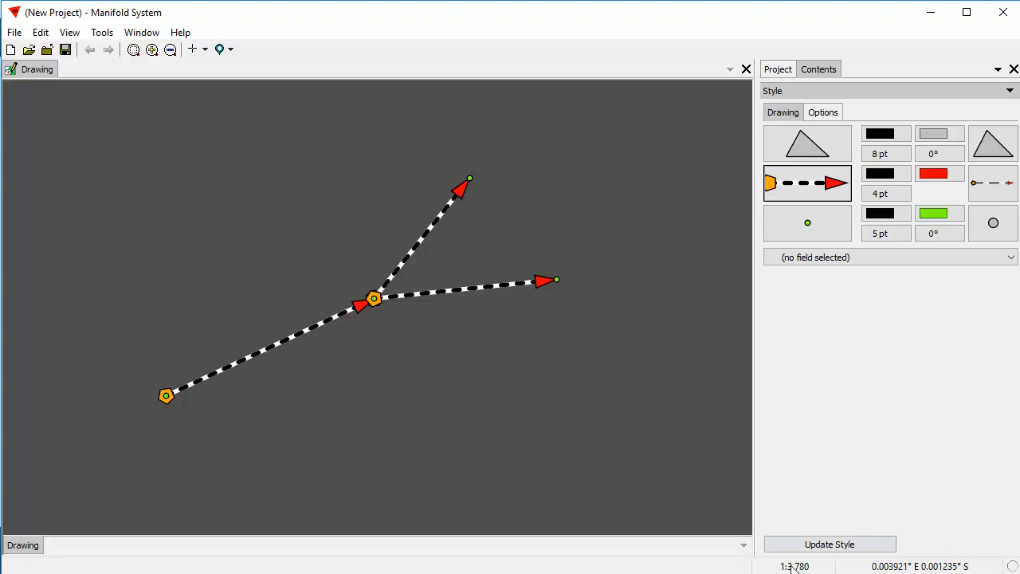
- Clear the dash pattern in the full Line Style settings and apply the solid line style to the drawing
click(816, 186)
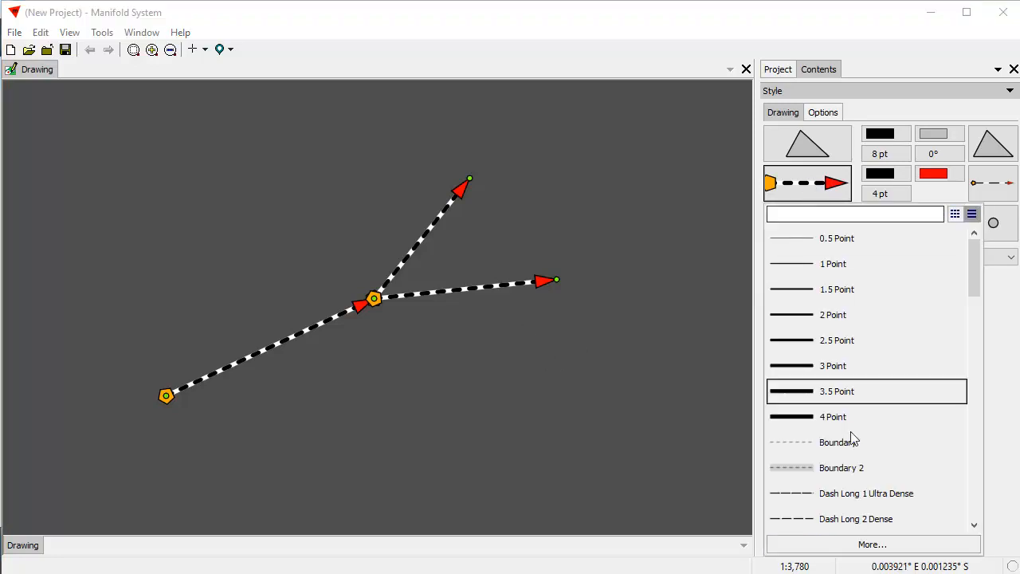
click(867, 544)
double_click(537, 371)
key(Delete)
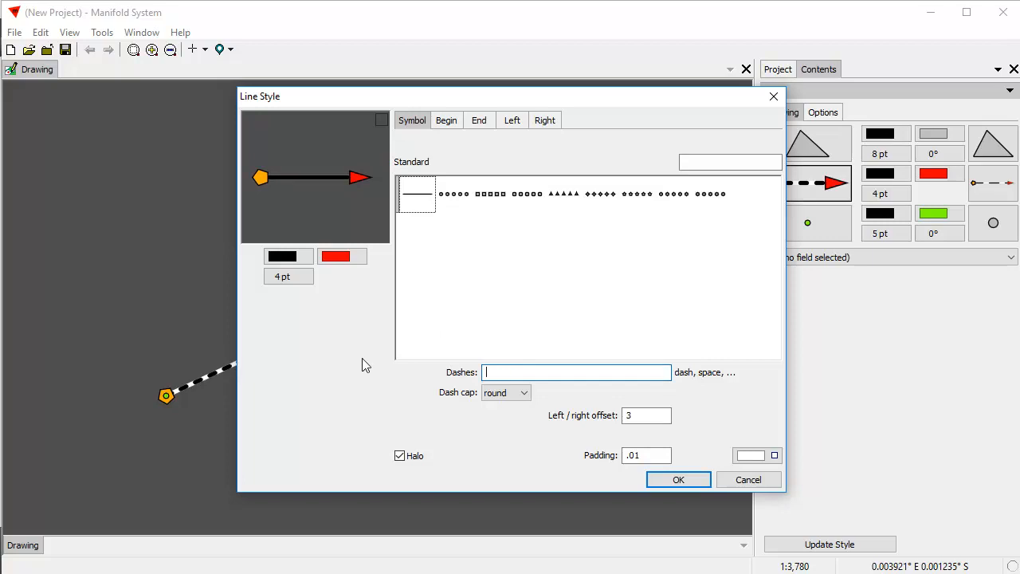
mouse_move(658, 104)
mouse_down()
mouse_move(920, 113)
mouse_move(905, 116)
mouse_up()
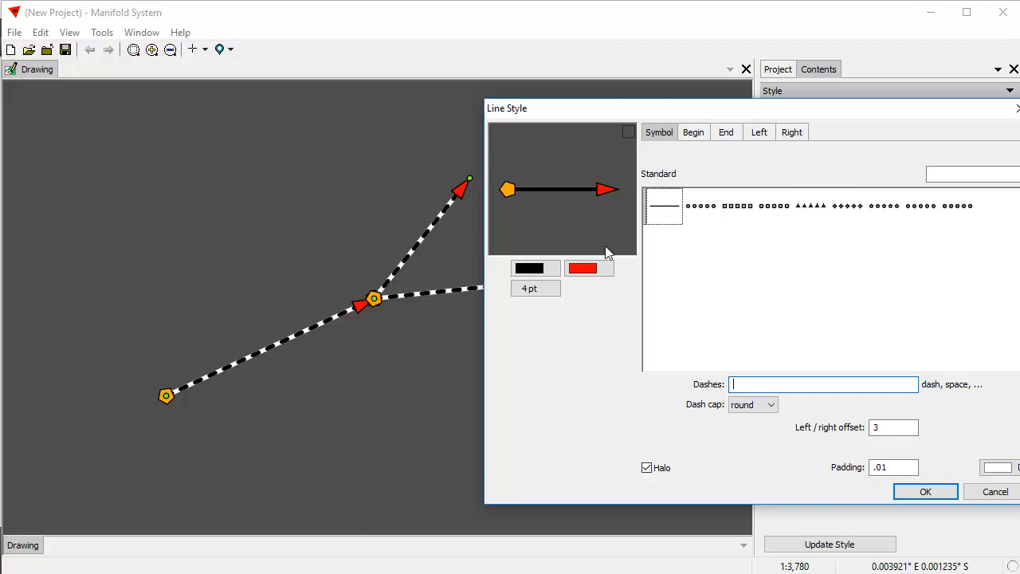
click(920, 490)
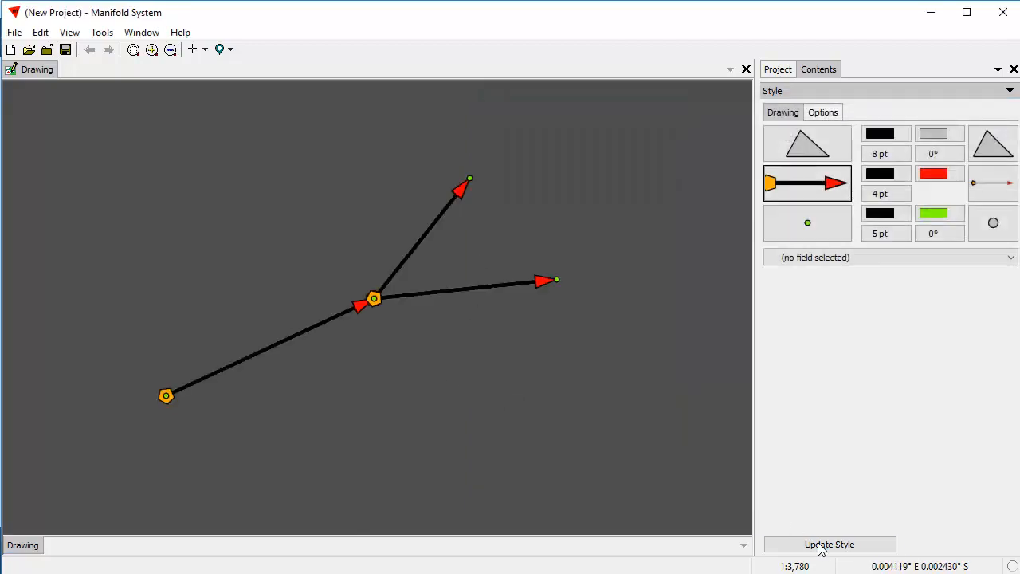
- Restyle the lines from the Dash Long 2 Dense preset, with a 4 pt size and an empty dash pattern
click(808, 187)
click(885, 519)
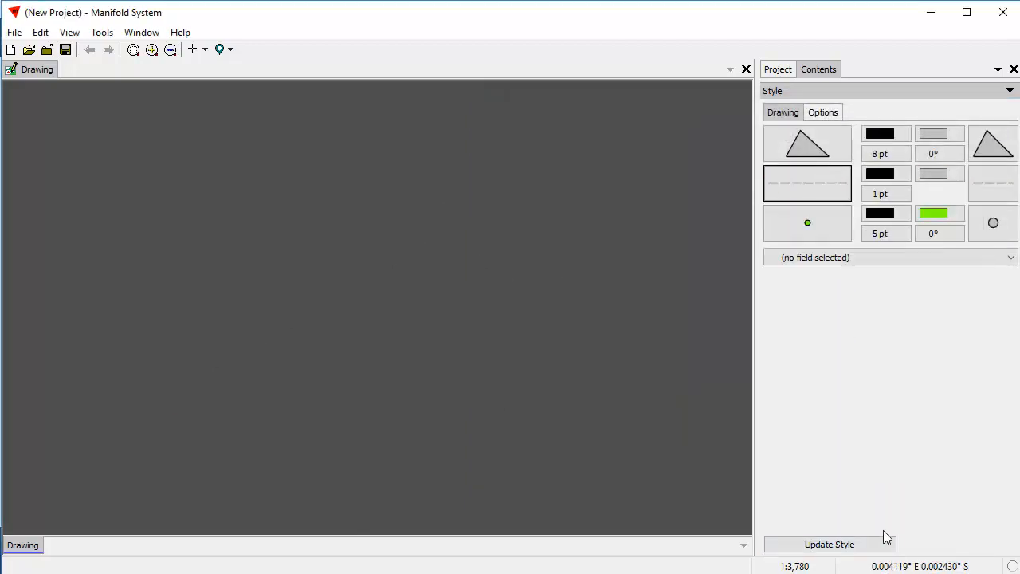
click(799, 184)
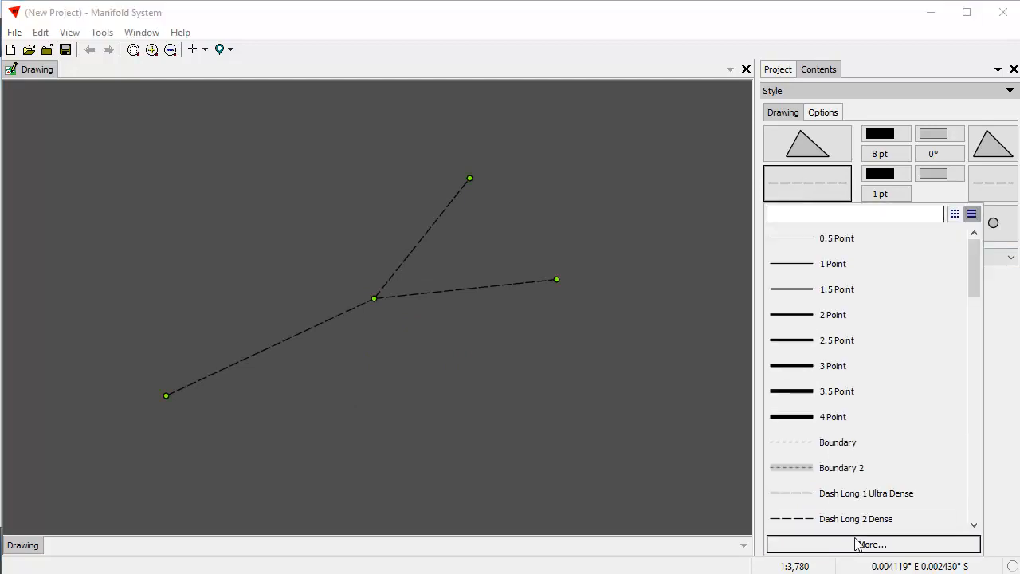
click(859, 545)
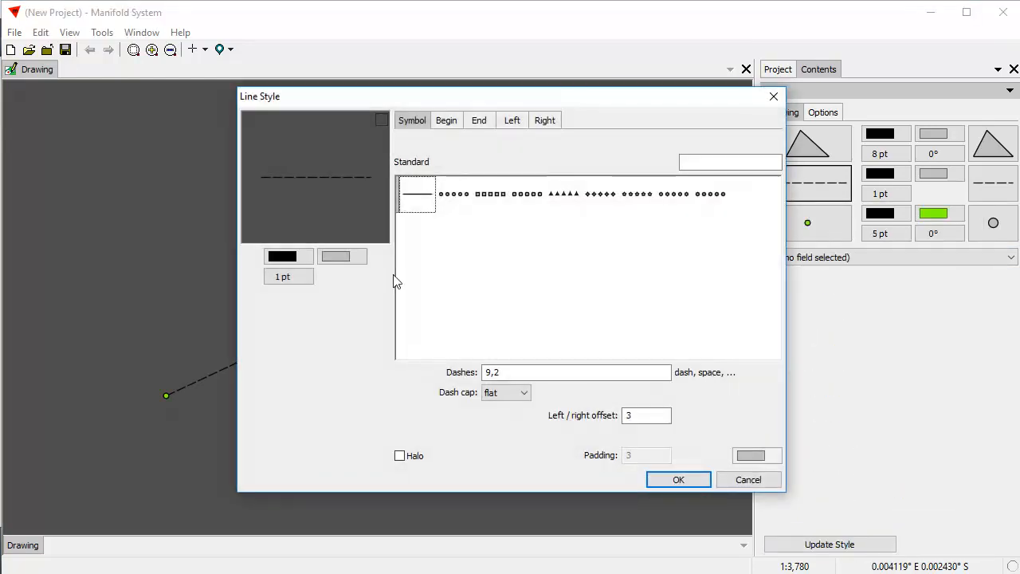
click(286, 278)
click(371, 326)
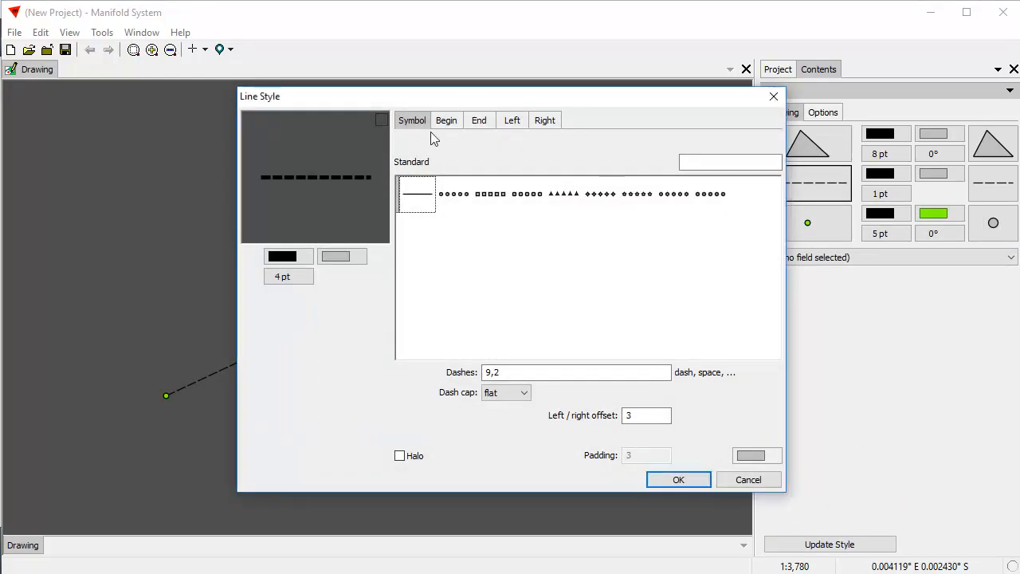
drag(510, 372, 438, 372)
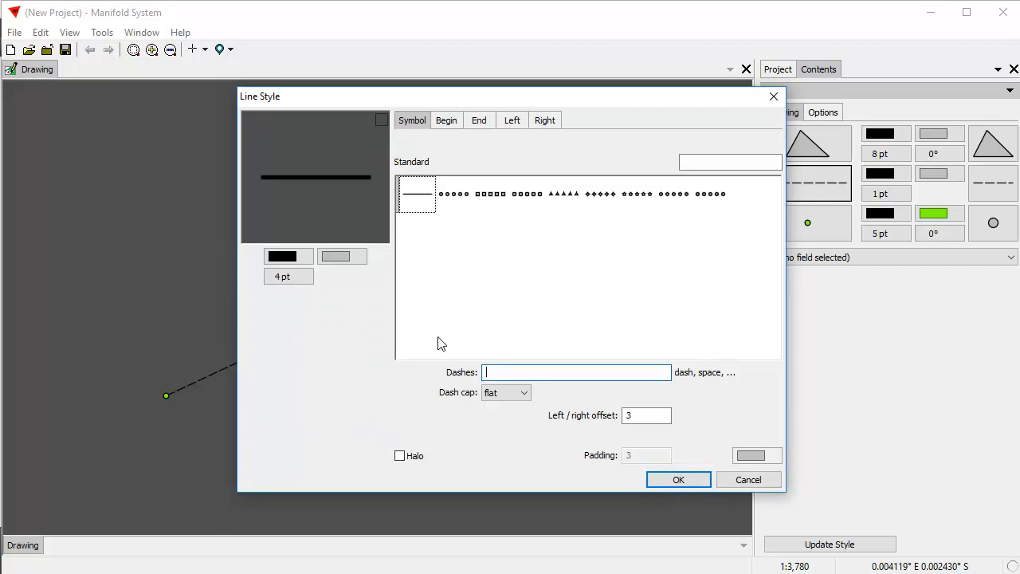
- Enable an end symbol for the lines, choose the plain triangular arrowhead and fill it red
drag(653, 99, 821, 93)
click(644, 116)
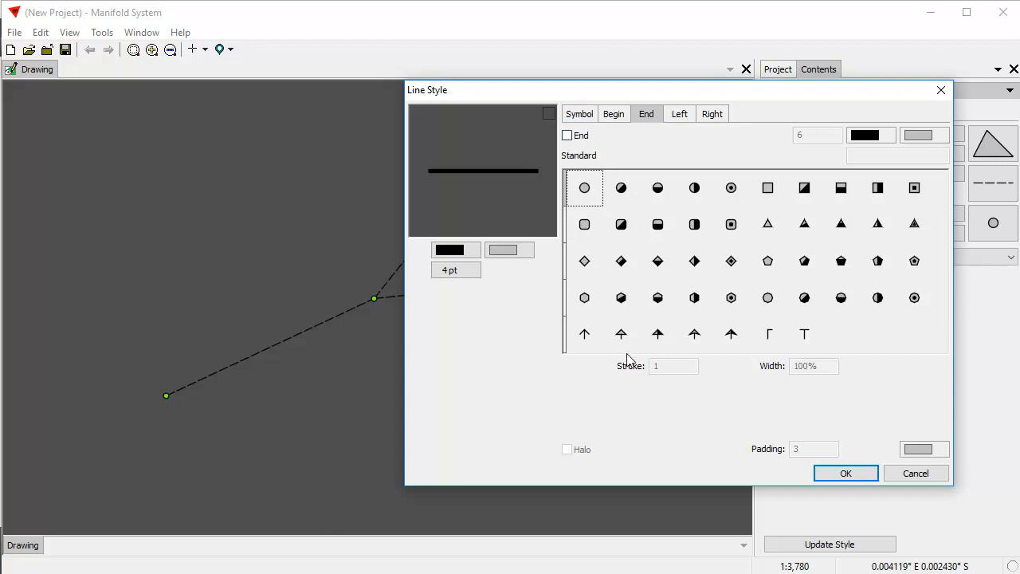
click(568, 135)
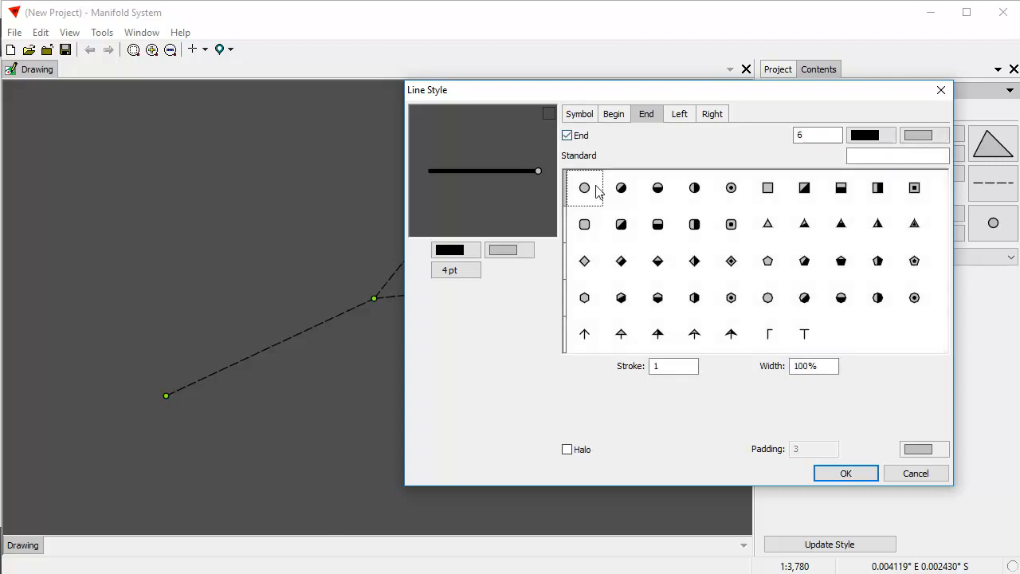
click(631, 349)
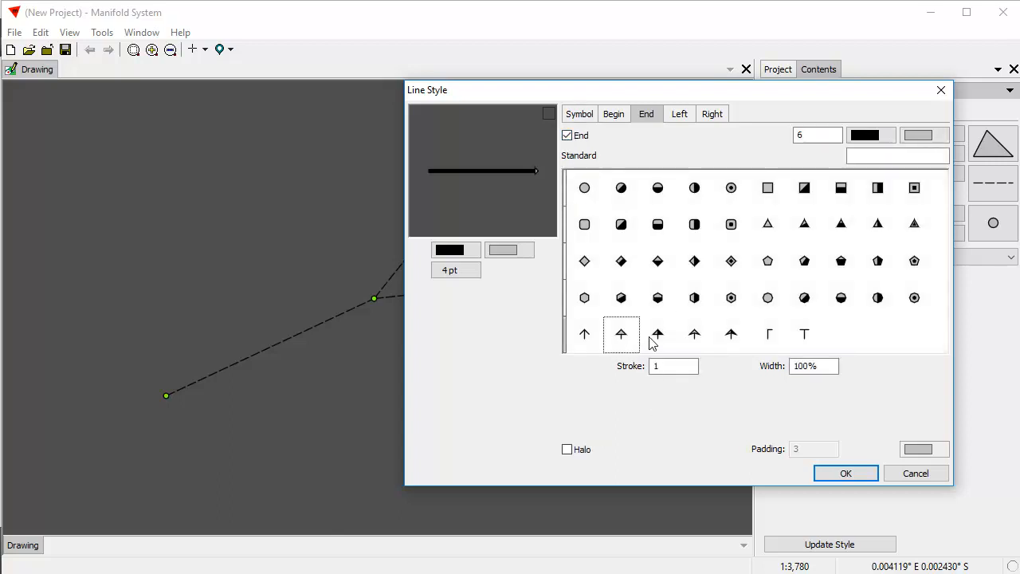
click(920, 135)
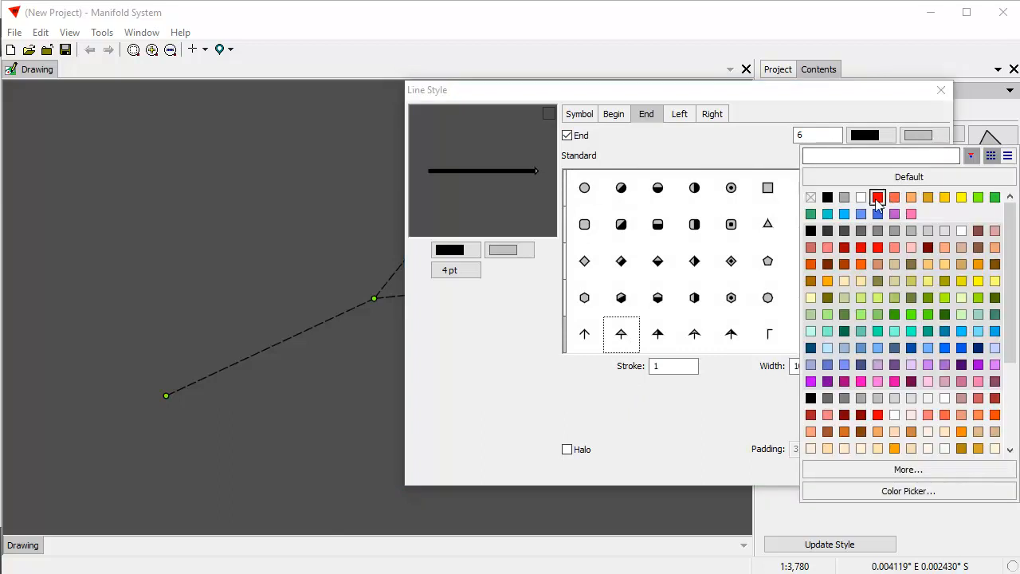
click(878, 197)
- Set the end arrowhead's size to 1000% and its width to 40%
double_click(821, 135)
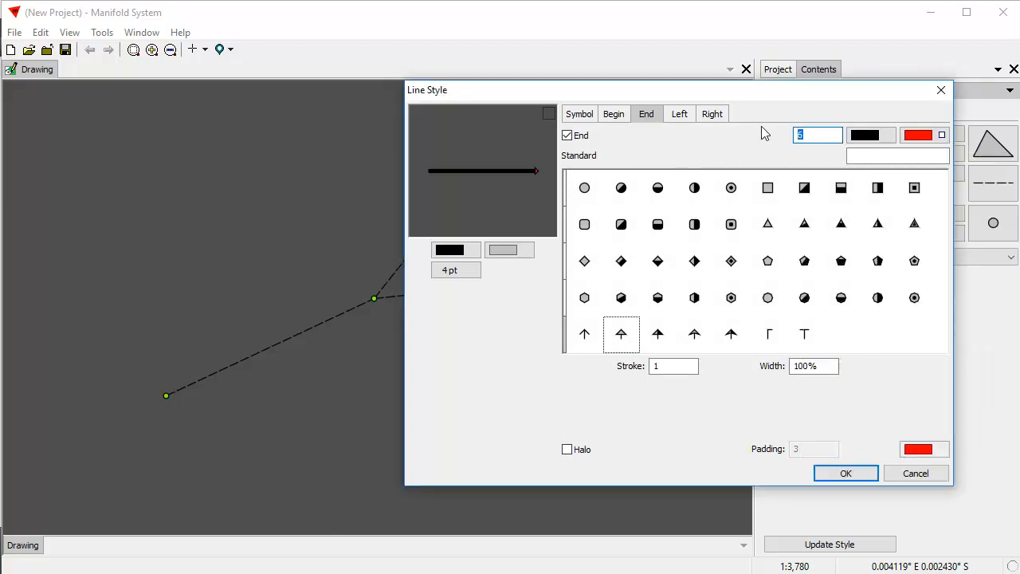
text(100)
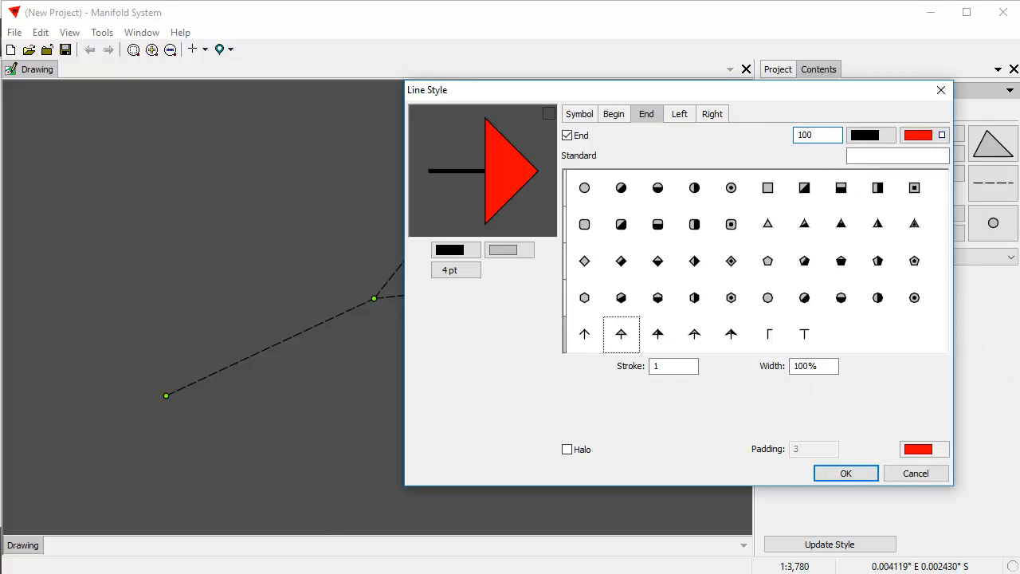
text(0%)
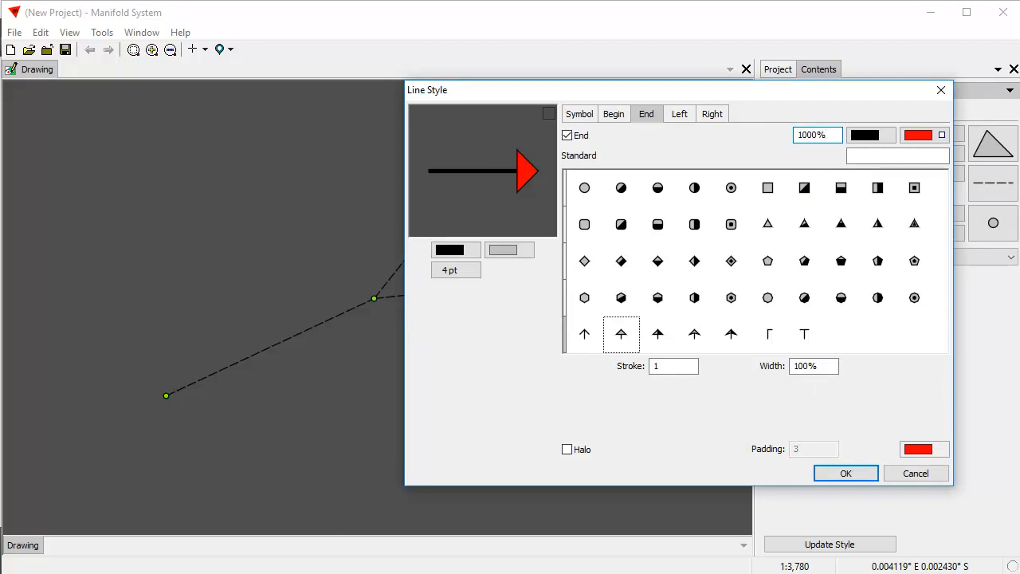
drag(800, 366, 794, 366)
text(4)
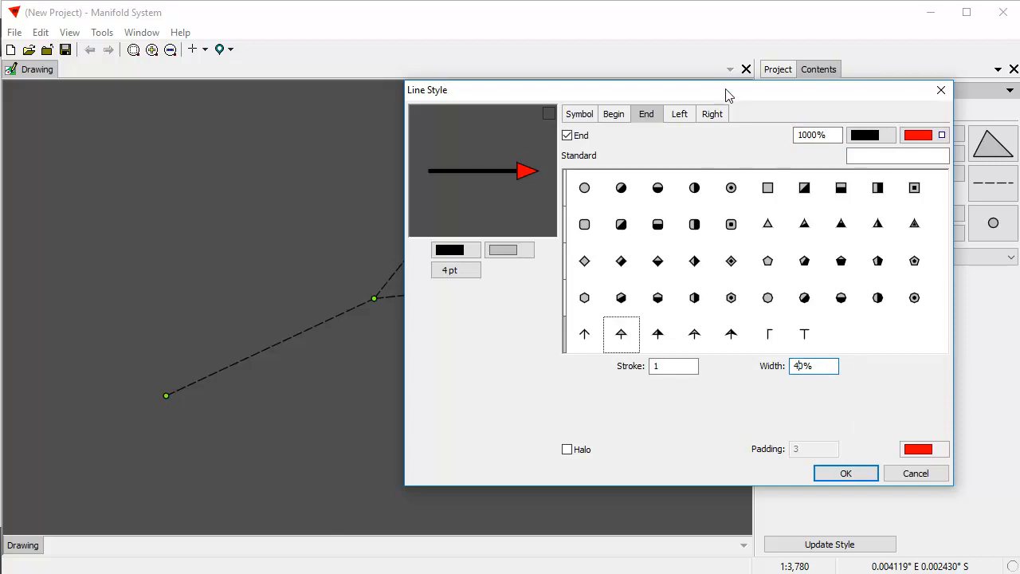
drag(741, 86, 712, 84)
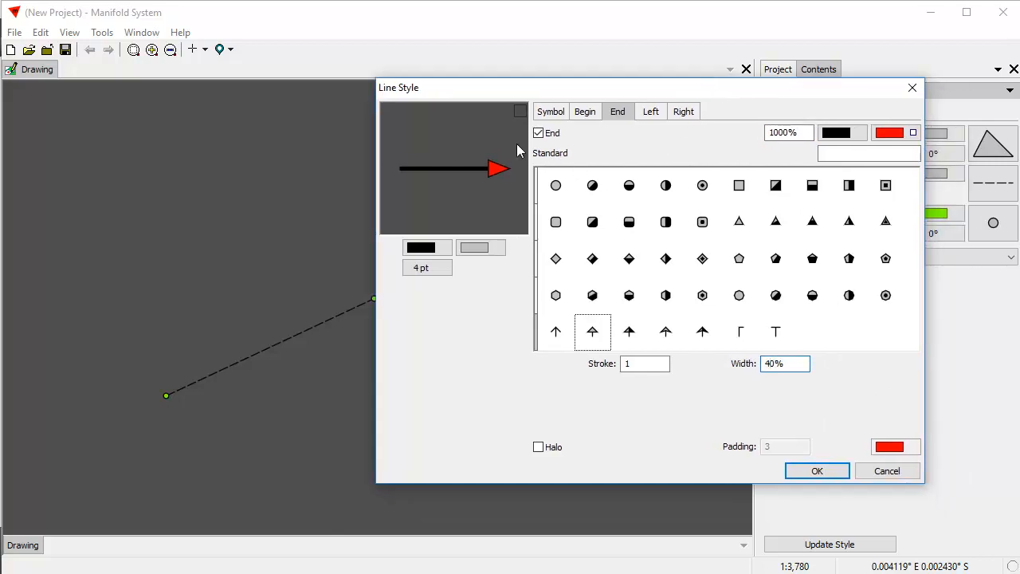
- Enable a begin symbol for the lines, choose the plain hexagon and set its size to 400%
click(584, 112)
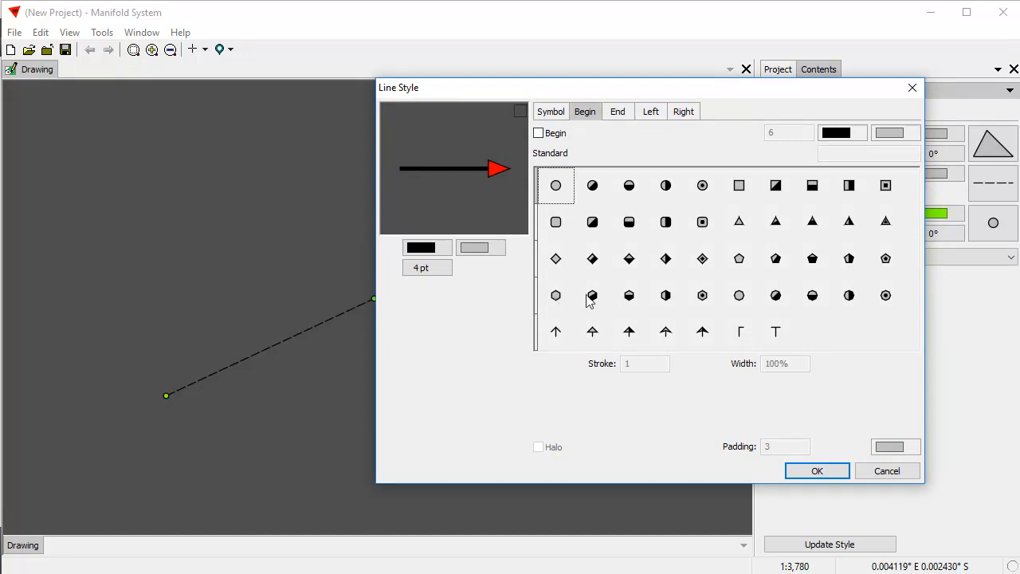
click(539, 133)
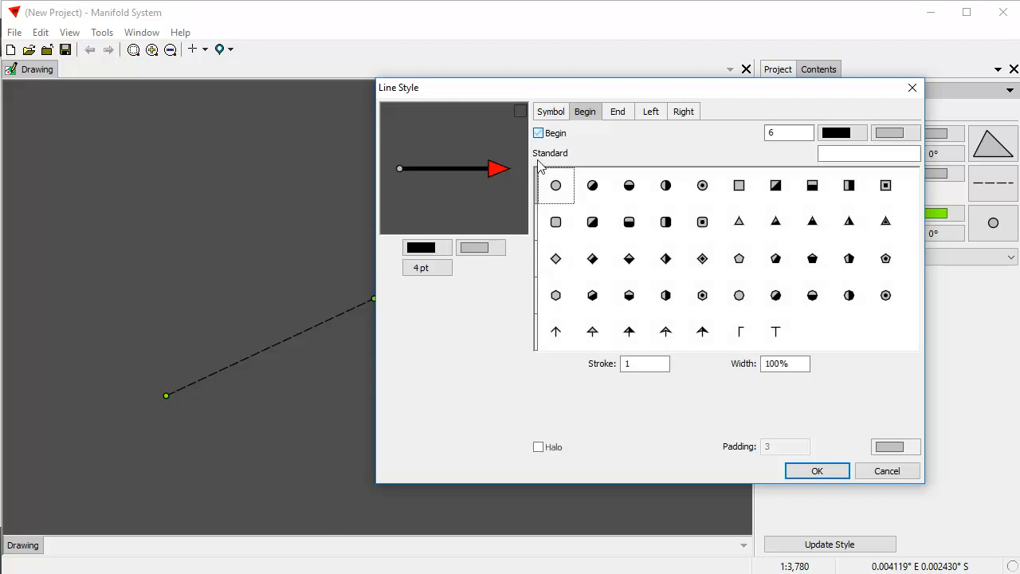
click(556, 297)
double_click(789, 133)
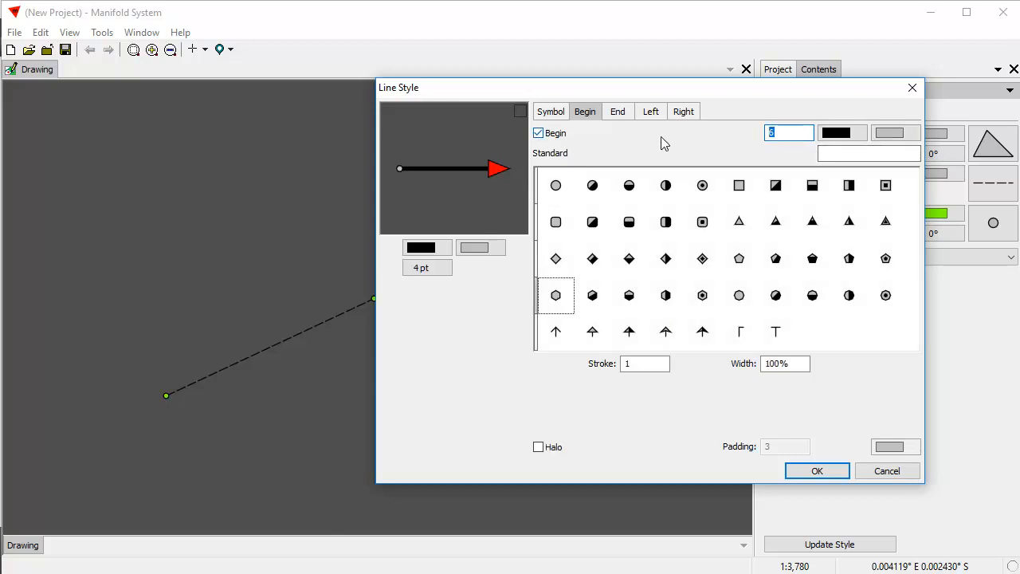
text(400%)
- Fill the begin hexagon with orange and apply the line style to the drawing
click(891, 133)
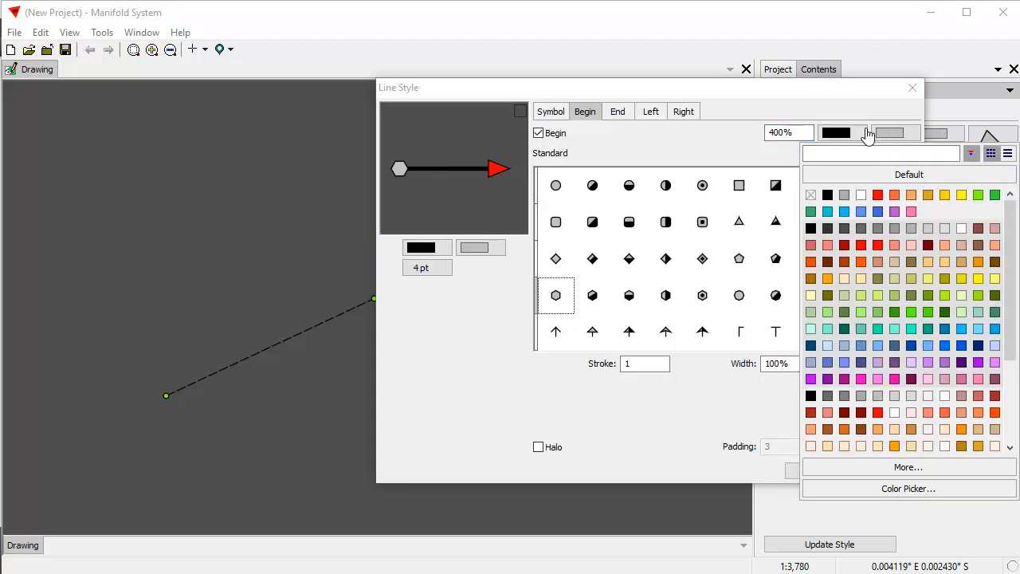
click(826, 280)
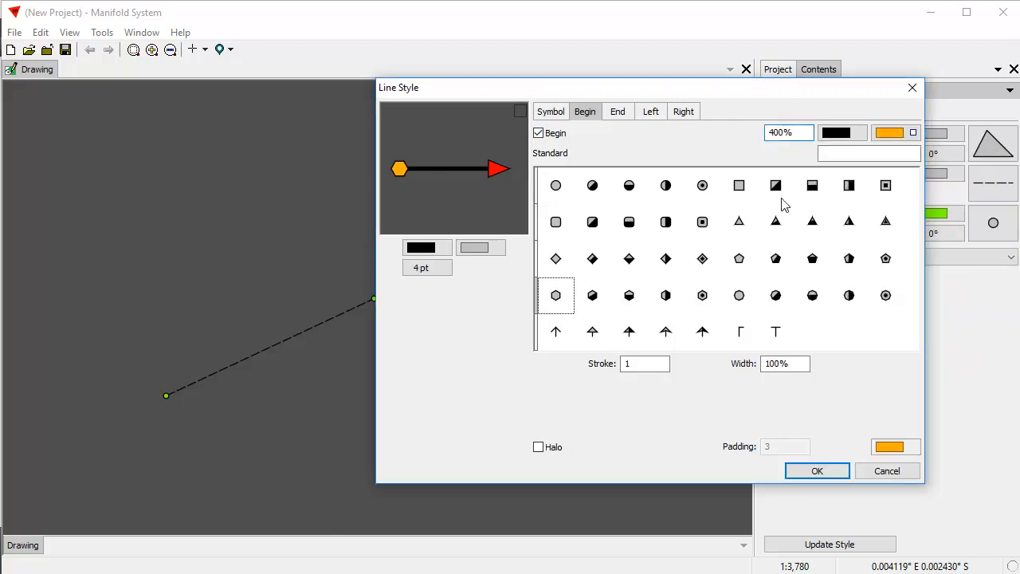
drag(709, 94, 724, 74)
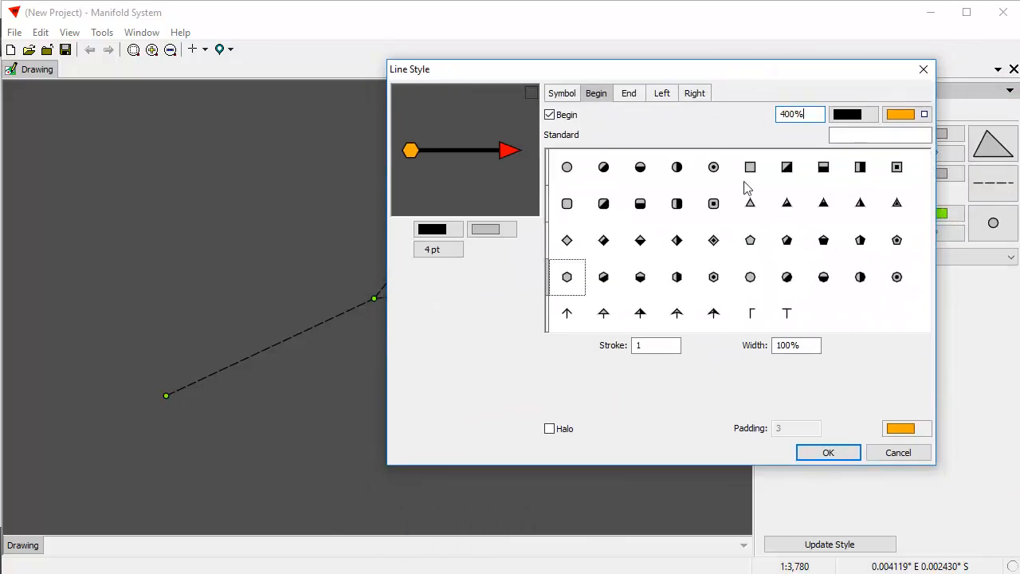
click(828, 453)
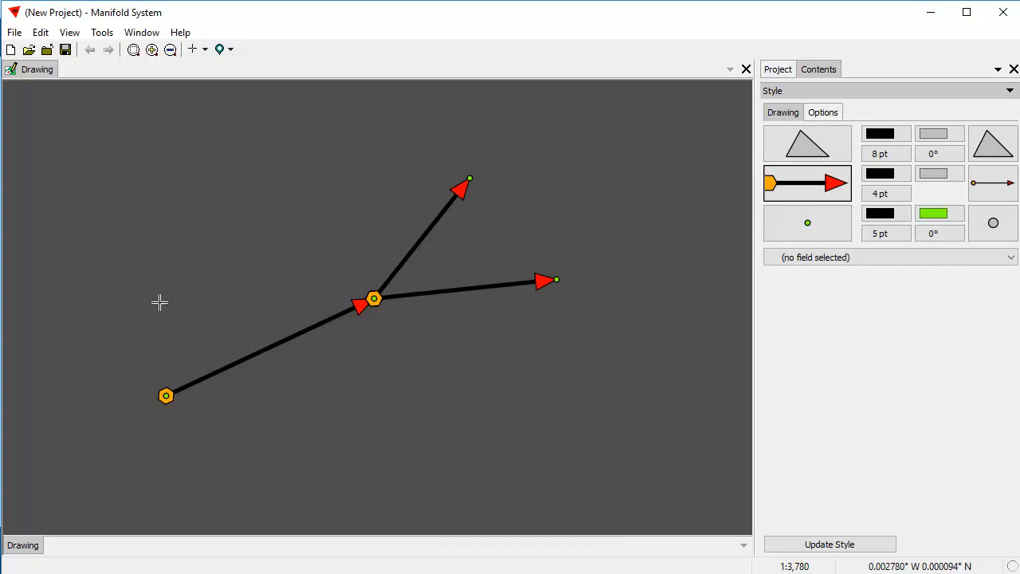
- Enable a left side line in the line style and set its size to 3
click(795, 197)
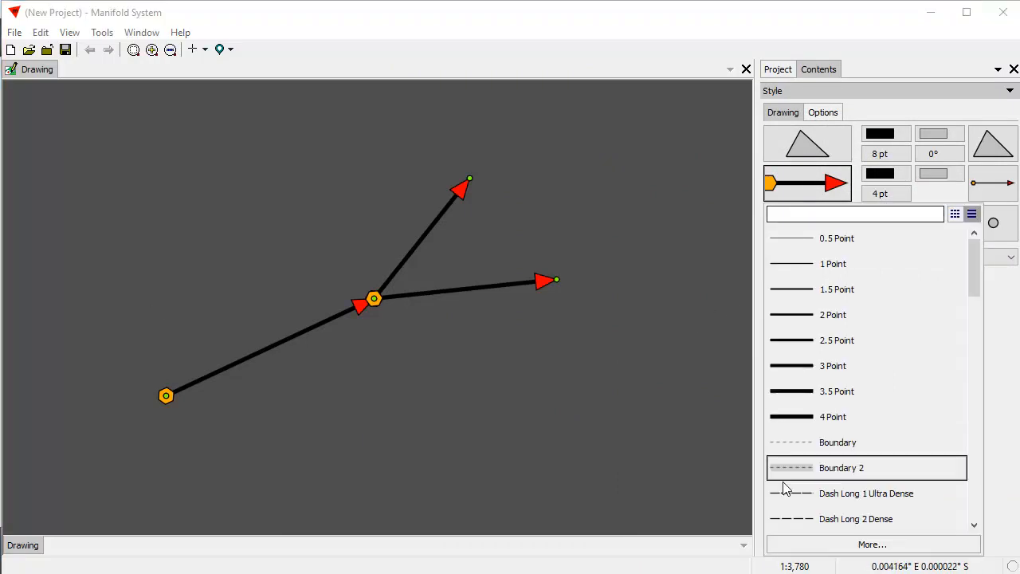
click(805, 544)
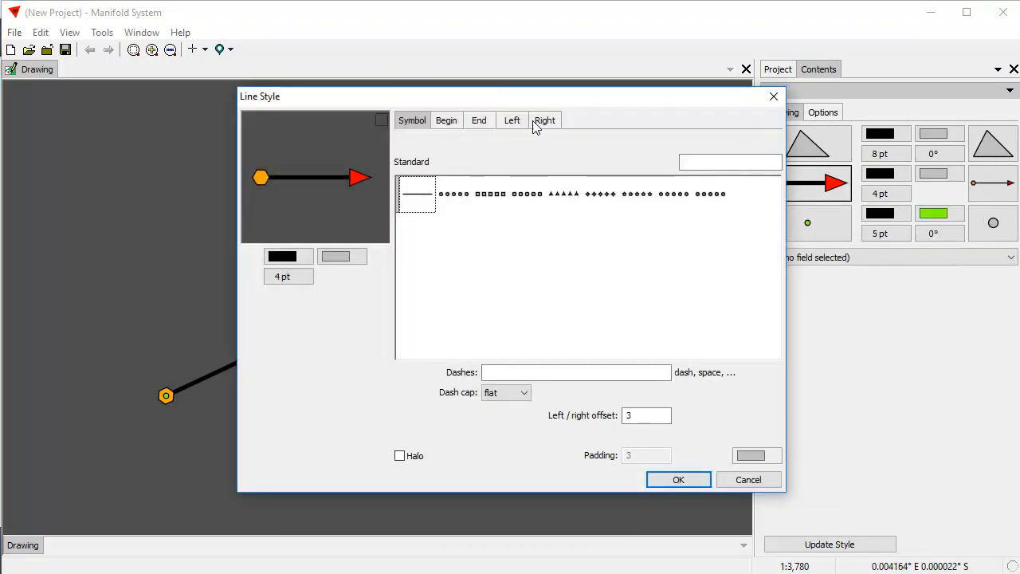
click(640, 96)
drag(603, 101, 823, 133)
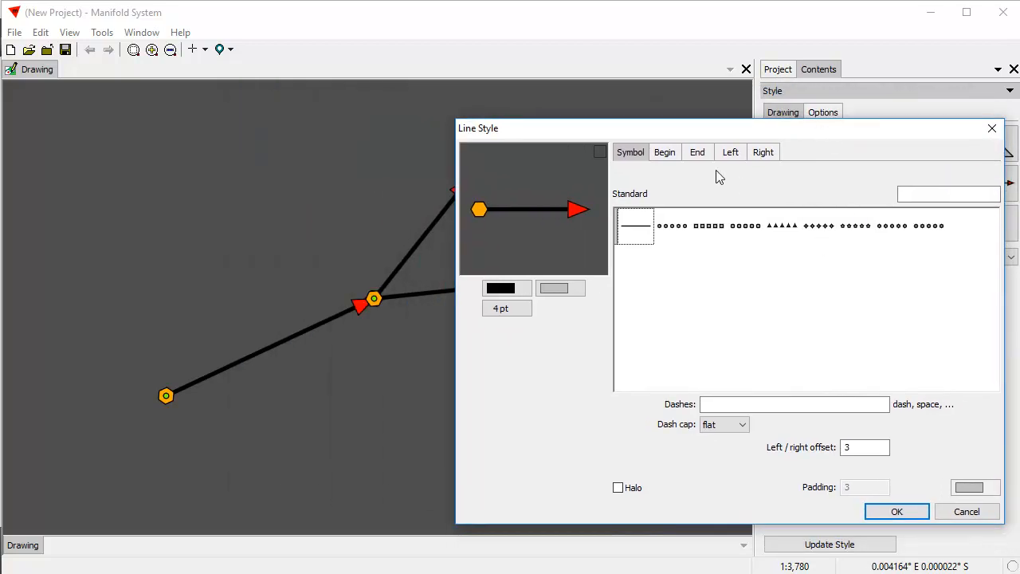
click(738, 155)
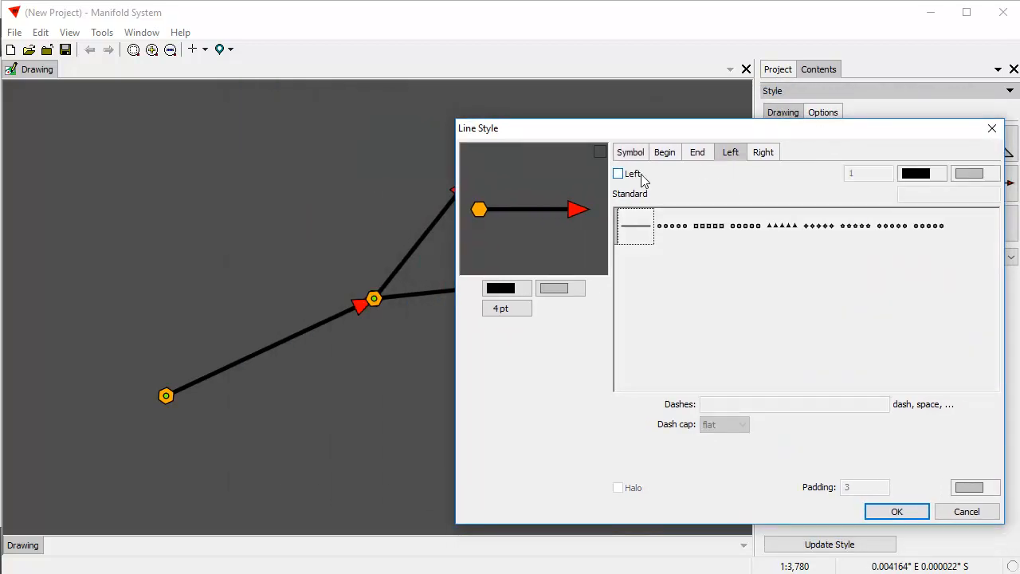
click(618, 174)
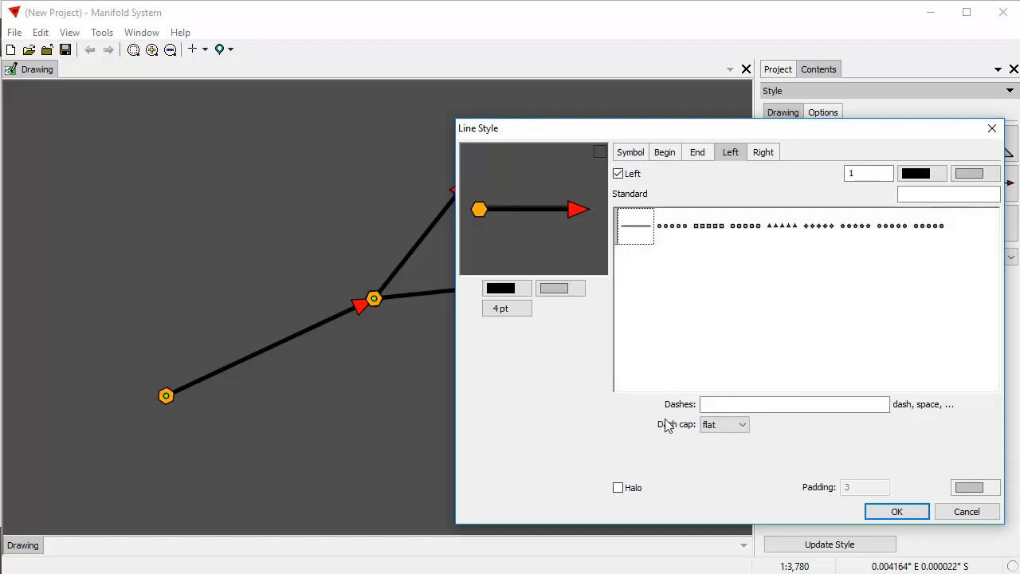
click(632, 155)
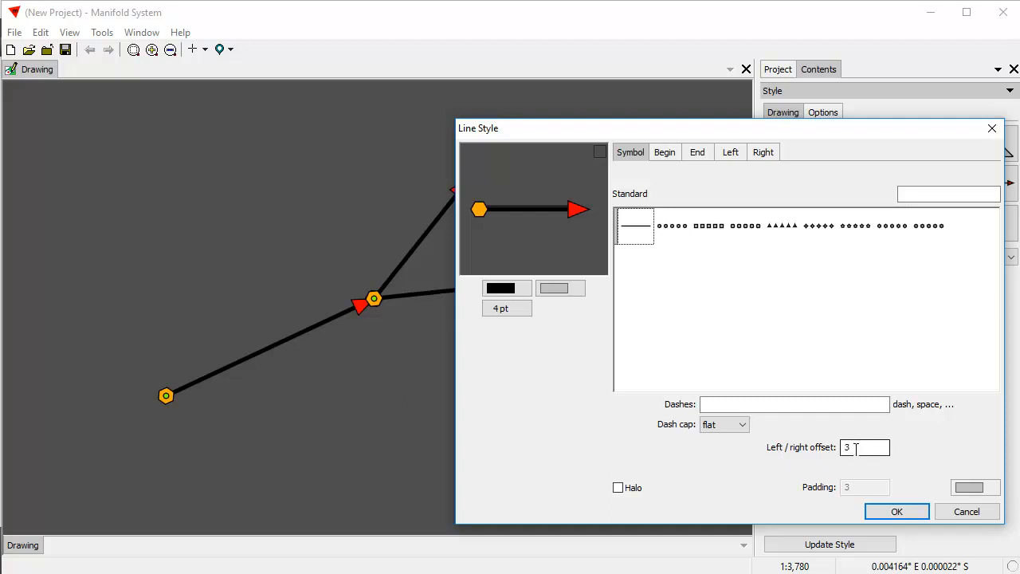
click(733, 153)
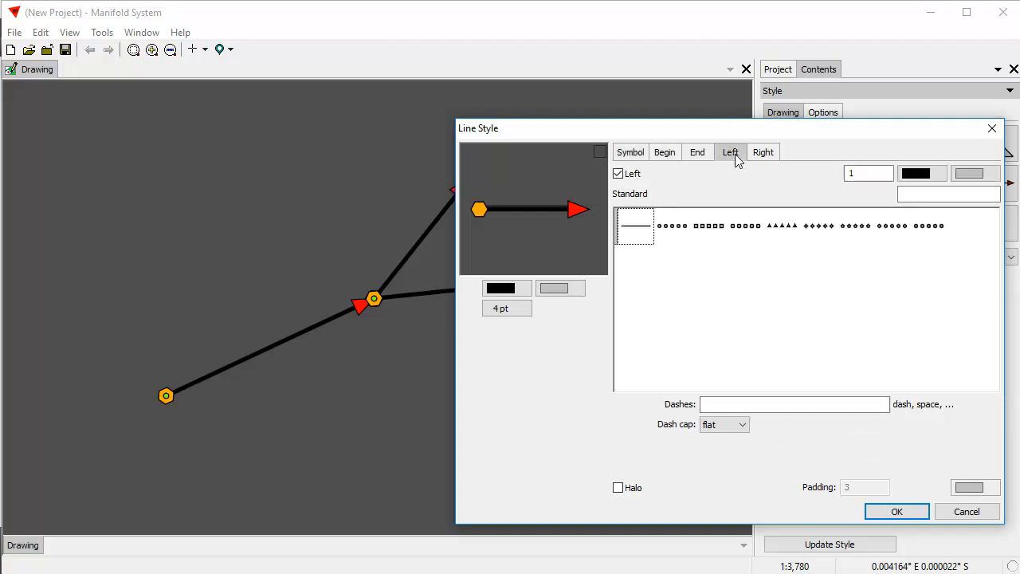
double_click(851, 174)
text(3)
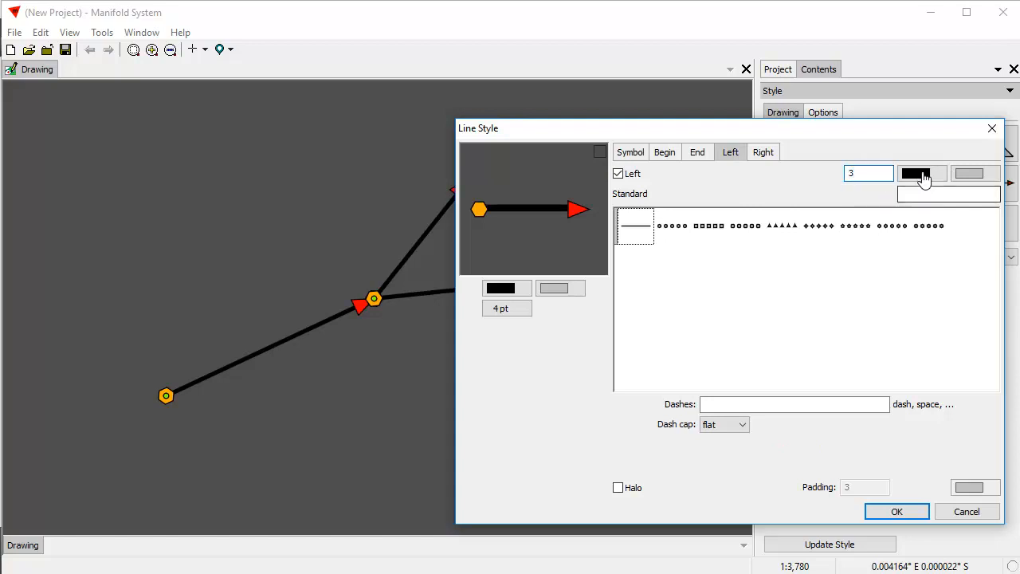
- Color the left side line light blue, give it a 5,5 dash pattern and apply the line style
click(917, 175)
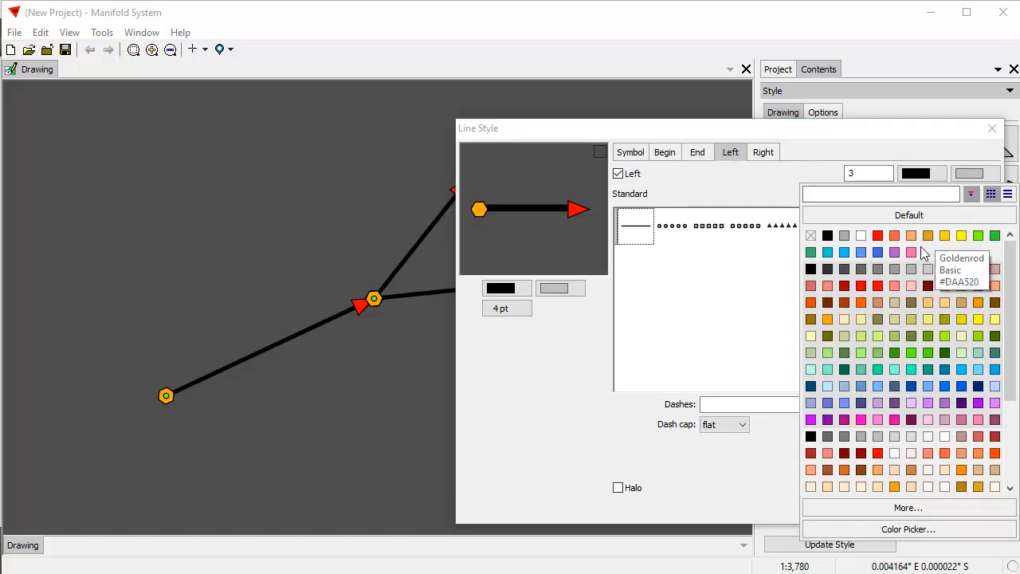
click(875, 255)
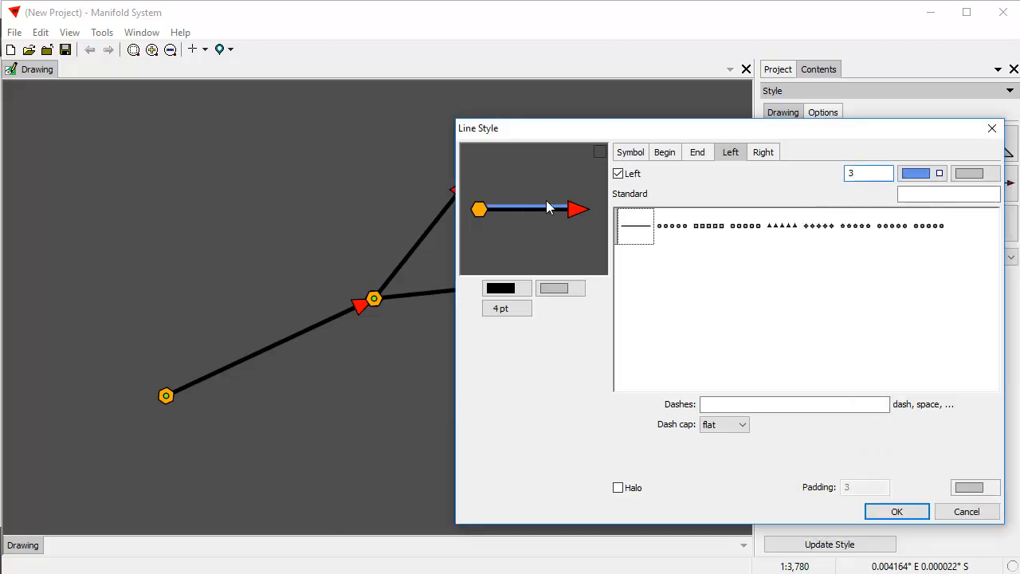
click(728, 405)
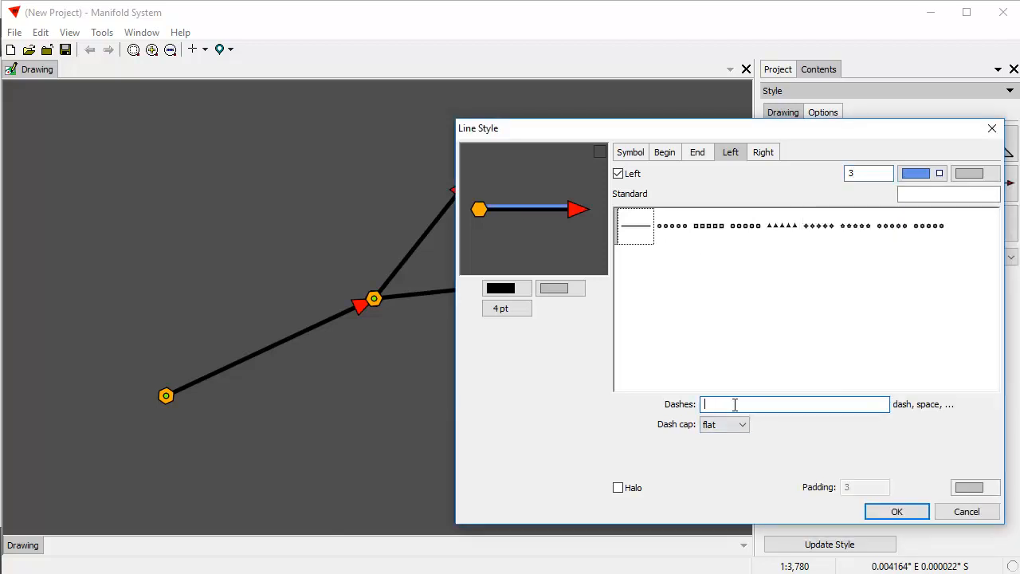
text(5,5)
click(895, 514)
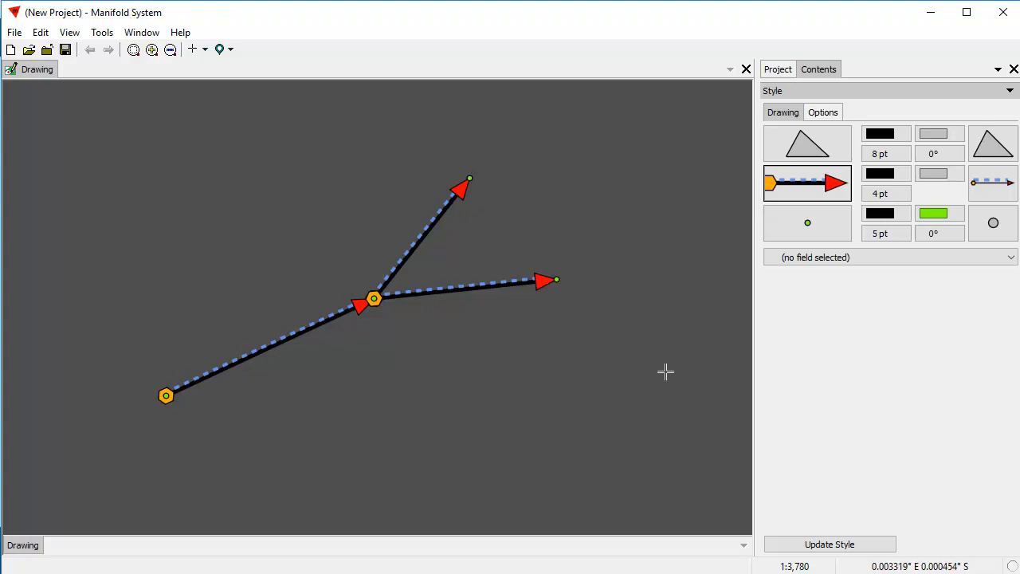
- Enable a right side line in the line style and set its size to 5
click(807, 198)
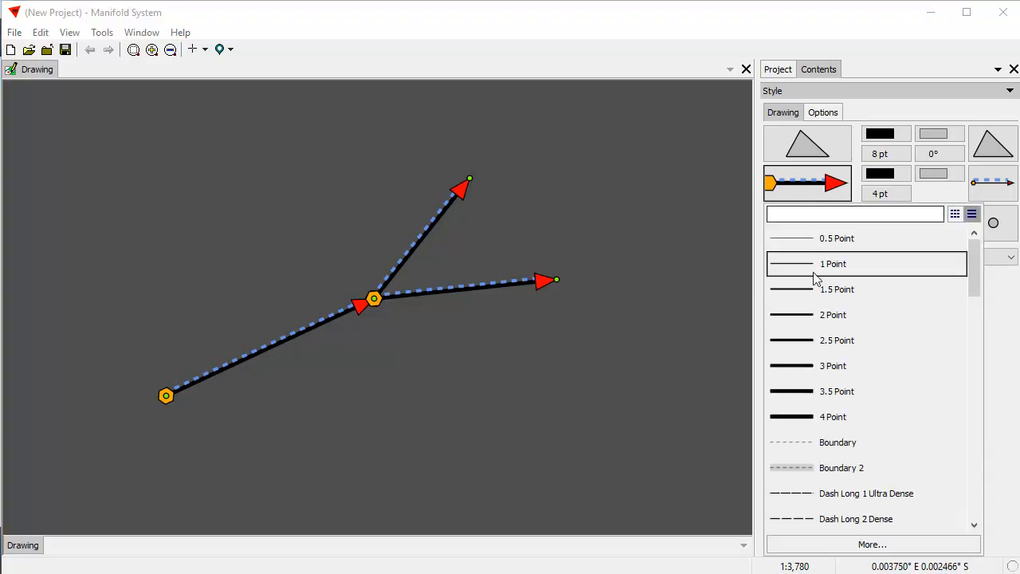
click(859, 541)
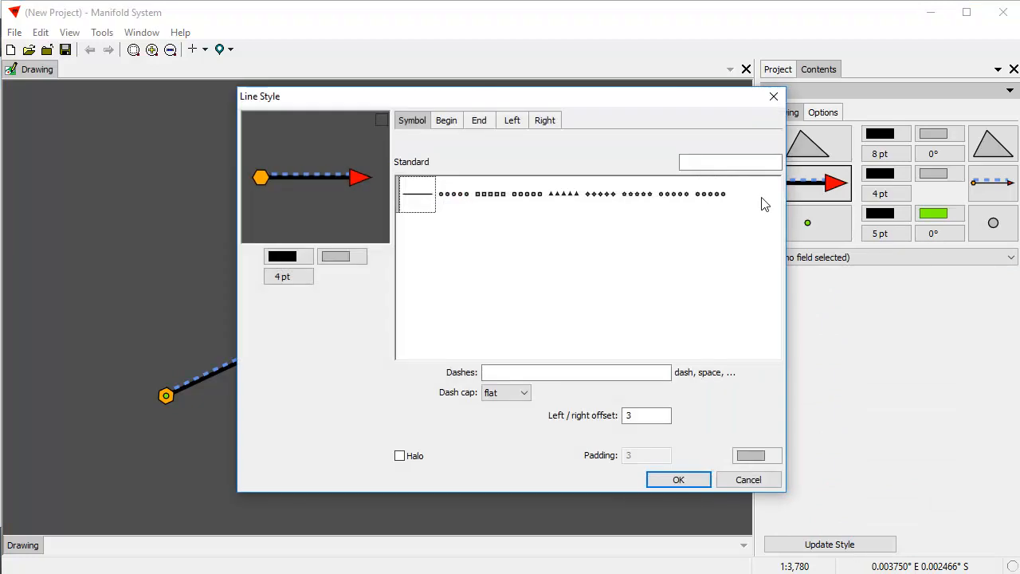
drag(622, 104, 853, 101)
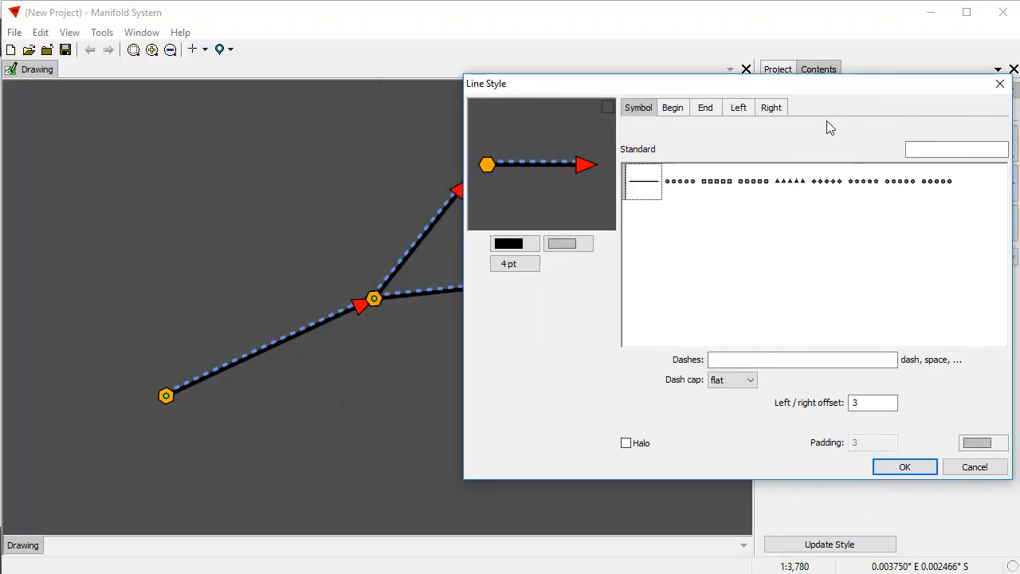
click(772, 110)
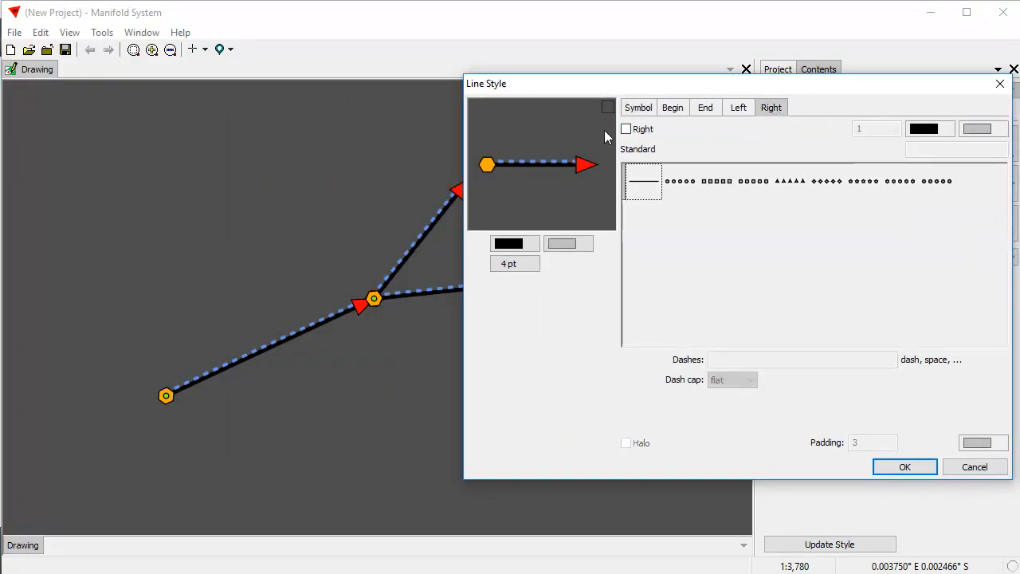
click(626, 129)
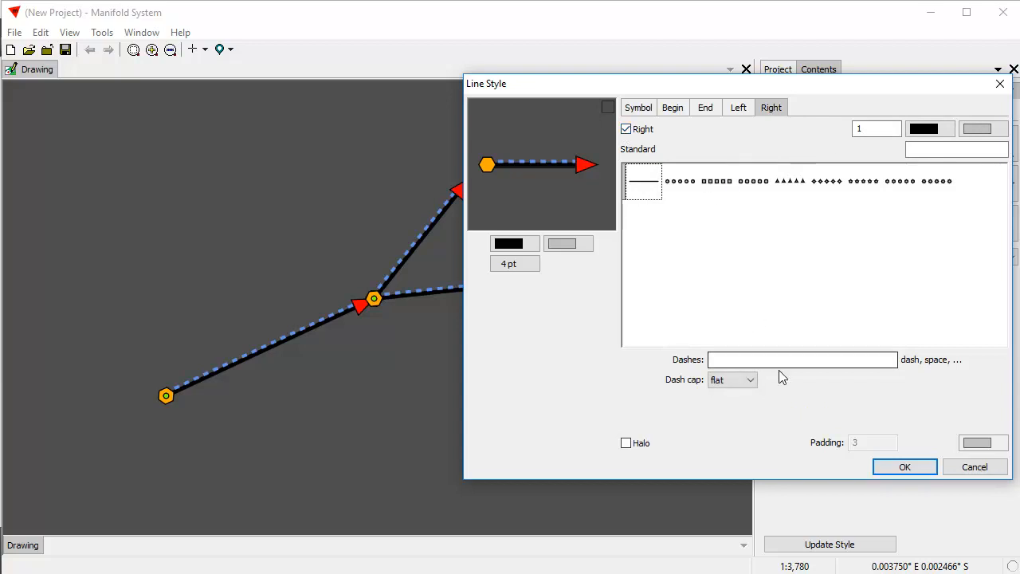
drag(873, 129, 841, 129)
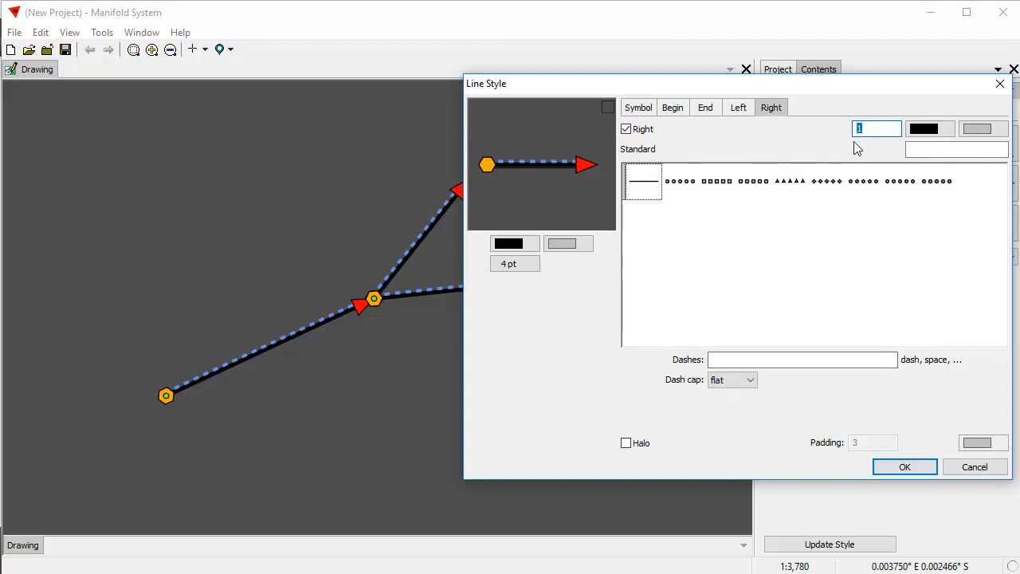
text(5)
- Give the right side line a 1,2 dash pattern and apply the line style
click(746, 360)
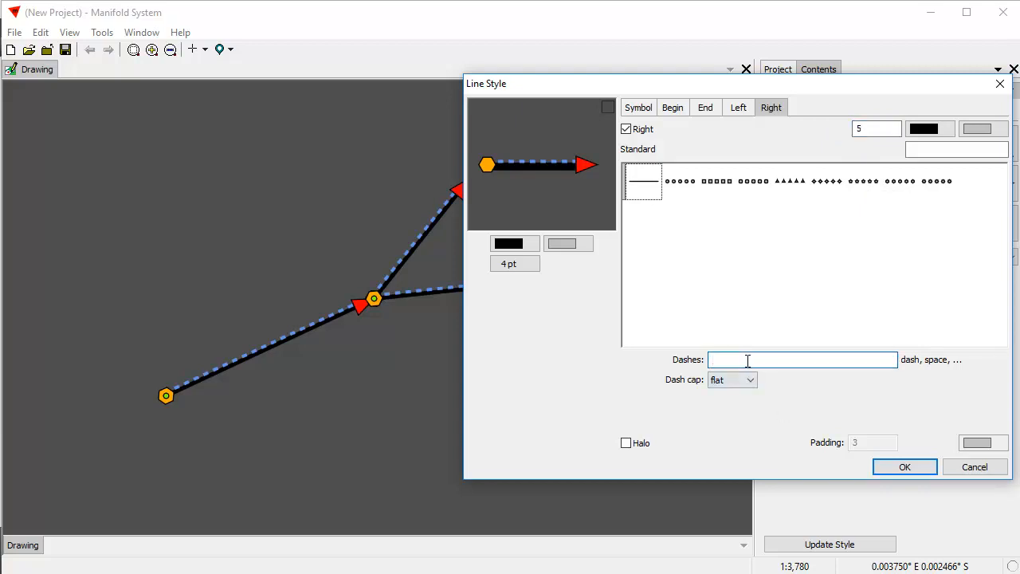
text(1,2)
click(906, 466)
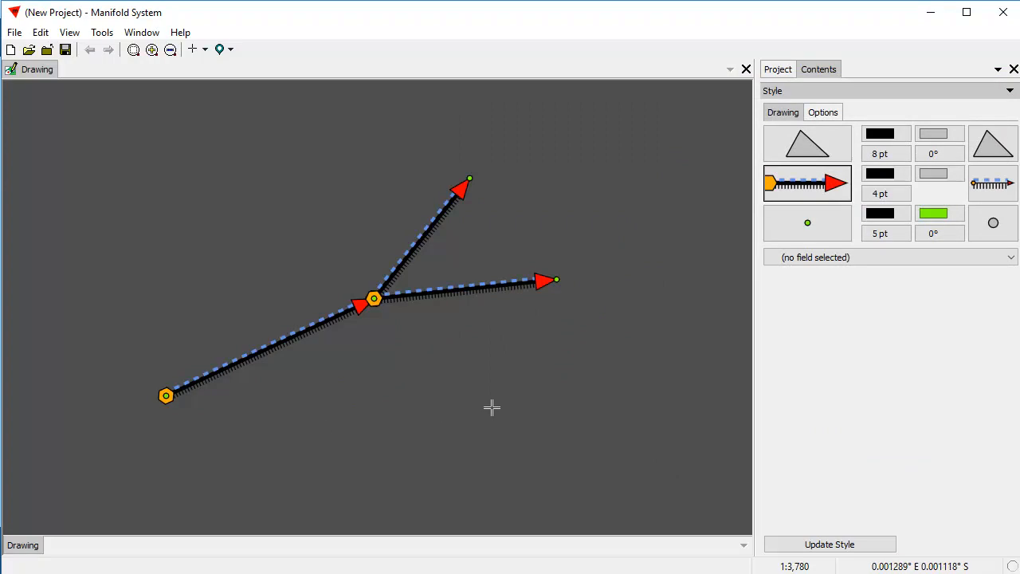
- Enable a halo on the right side line and color the halo white
click(810, 199)
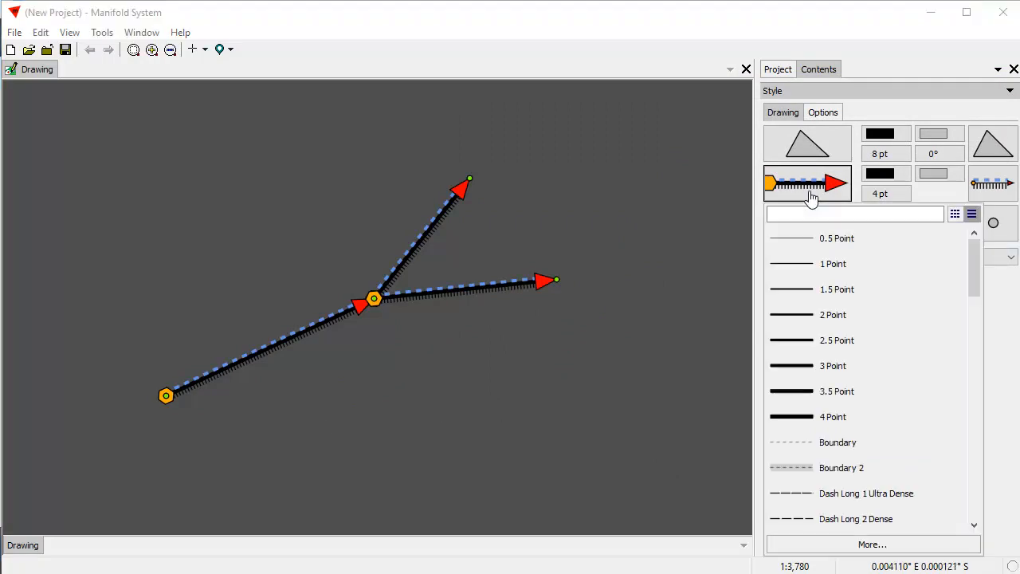
click(867, 544)
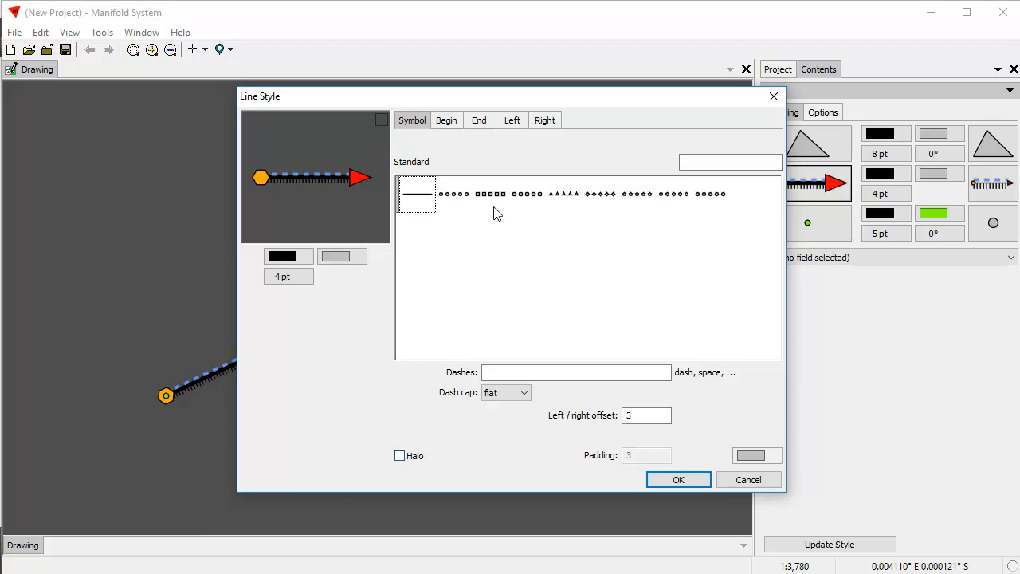
click(544, 120)
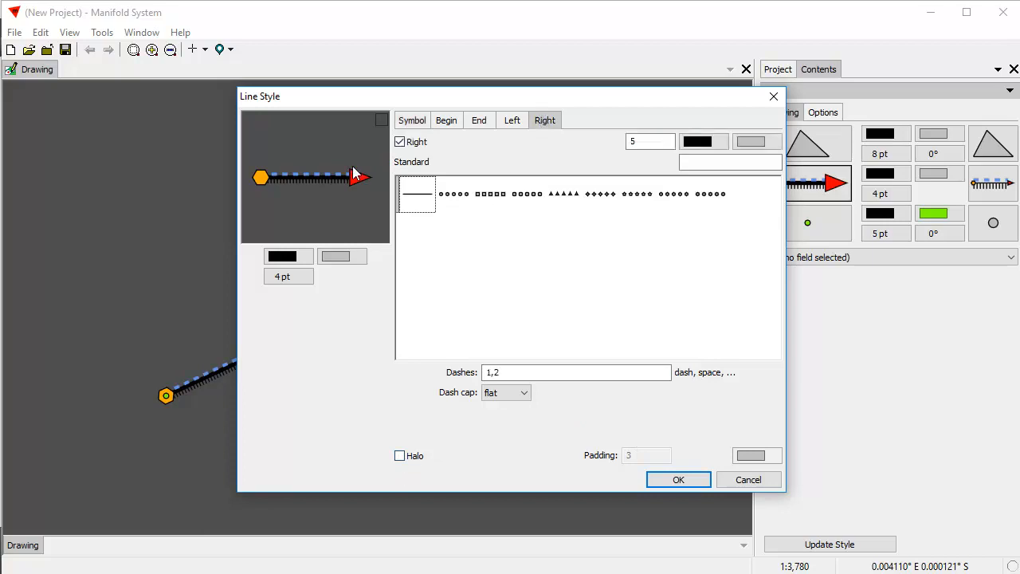
click(400, 456)
click(756, 455)
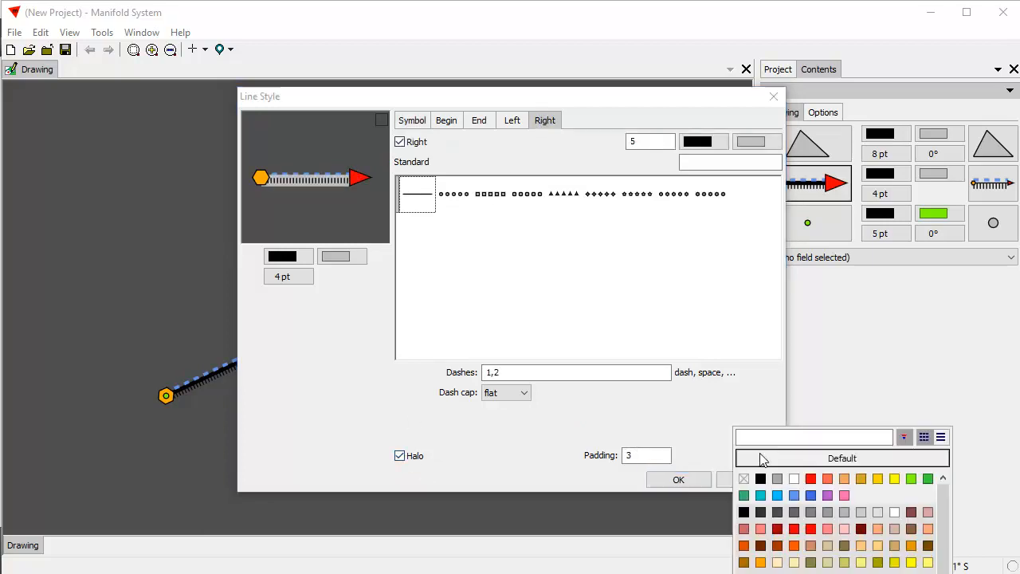
click(789, 481)
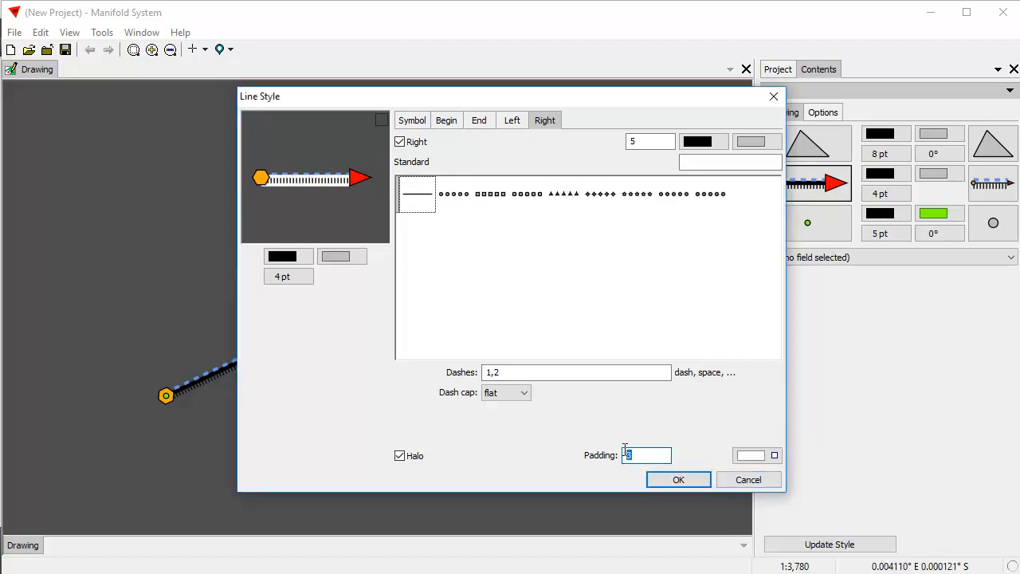
- Set the right side line's halo padding to .01 and its size to 4, and apply the line style
text(01)
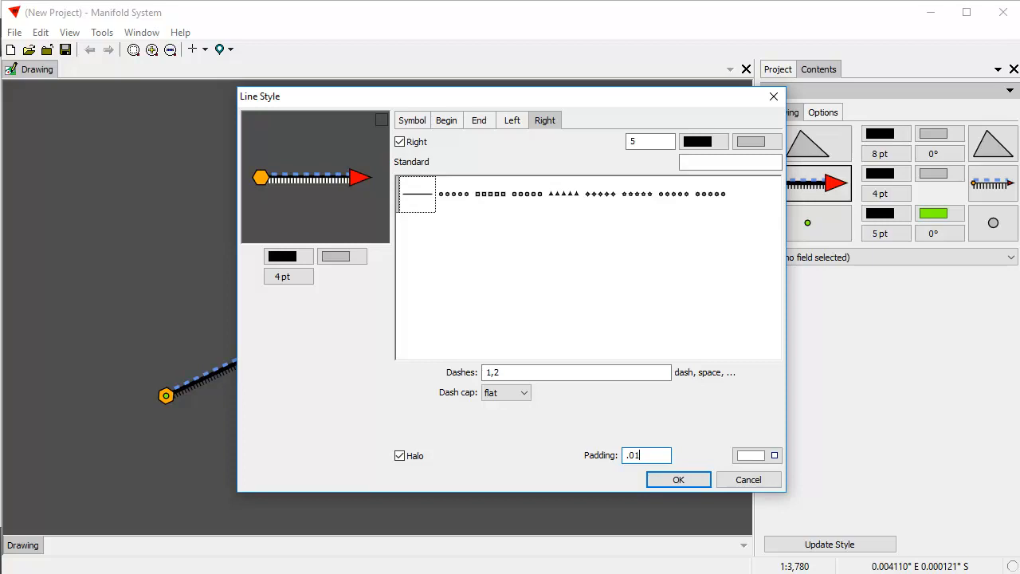
drag(620, 142, 638, 142)
text(4)
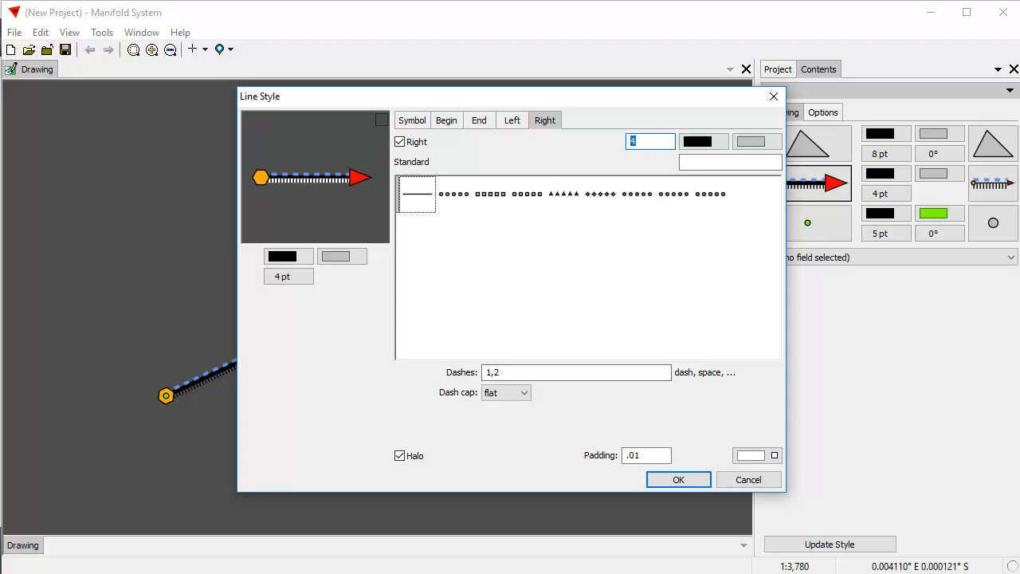
click(669, 479)
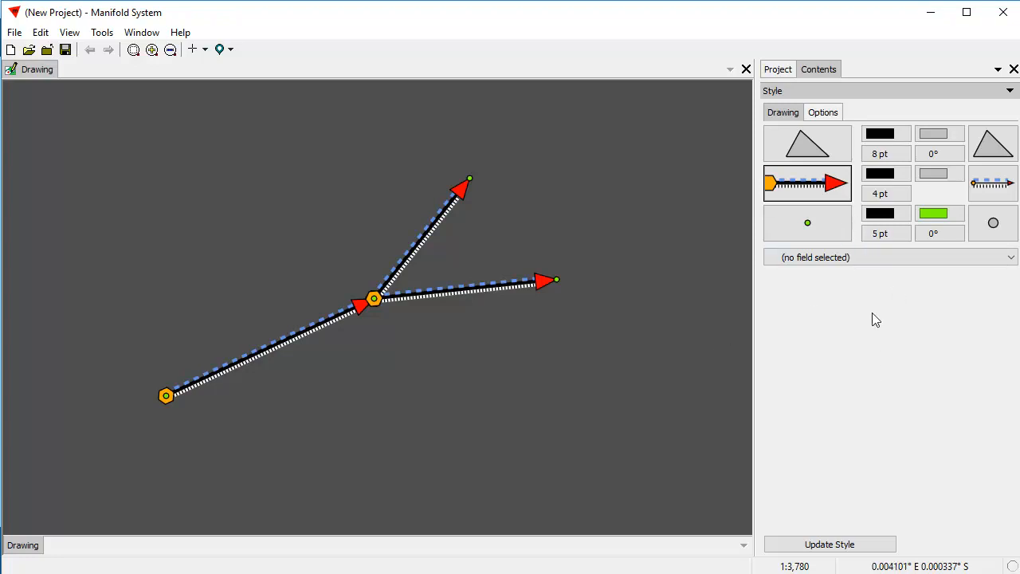
- Set the points' stroke color to transparent
click(870, 215)
click(812, 256)
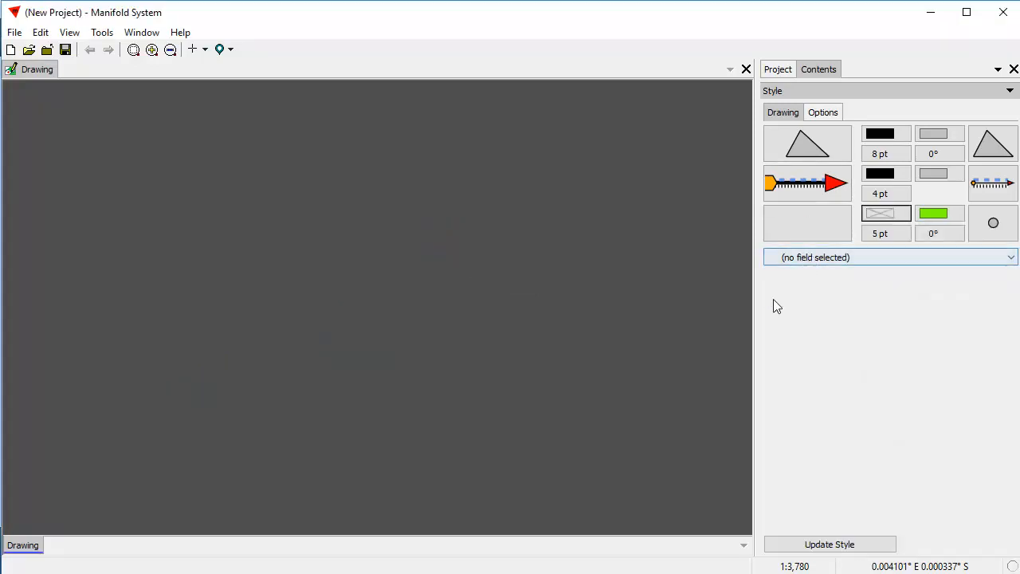